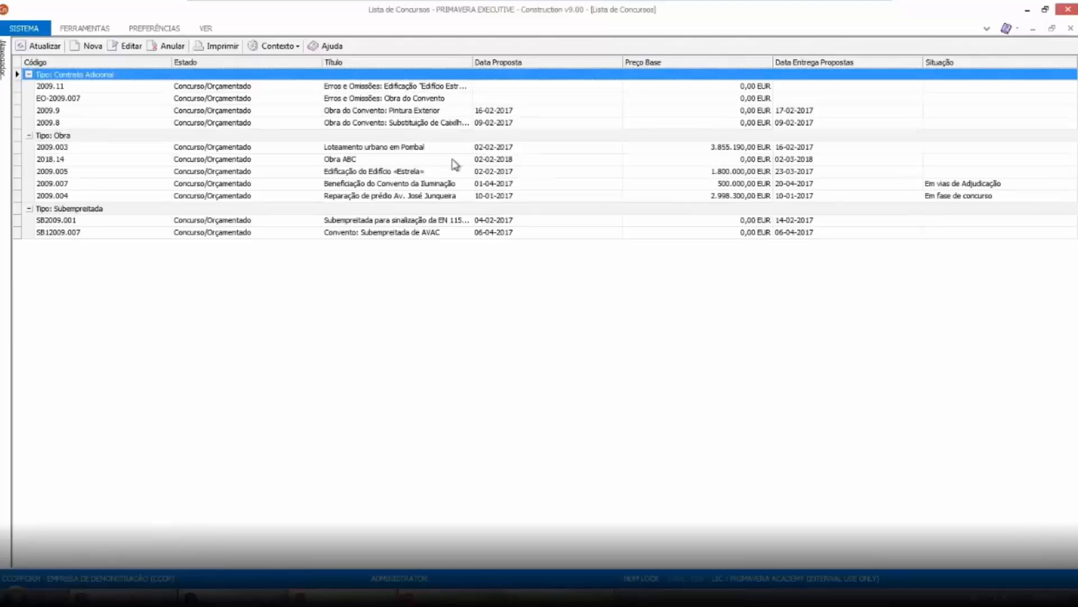
# Open the work 2018.12 Obra Edifício A from the list of works and maximise its dossier
pyautogui.click(1070, 29)
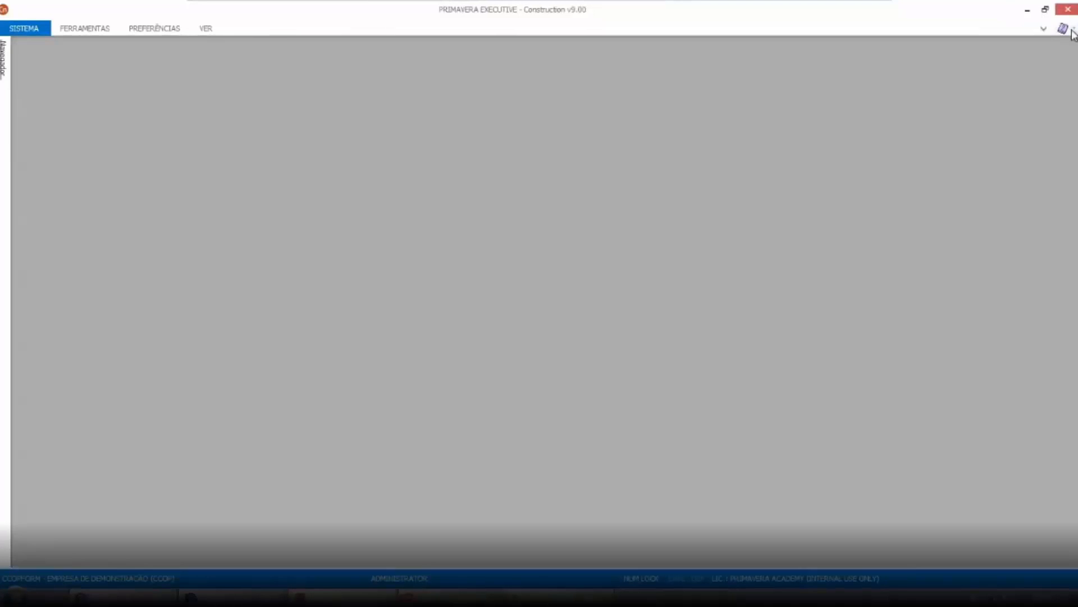
pyautogui.click(3, 55)
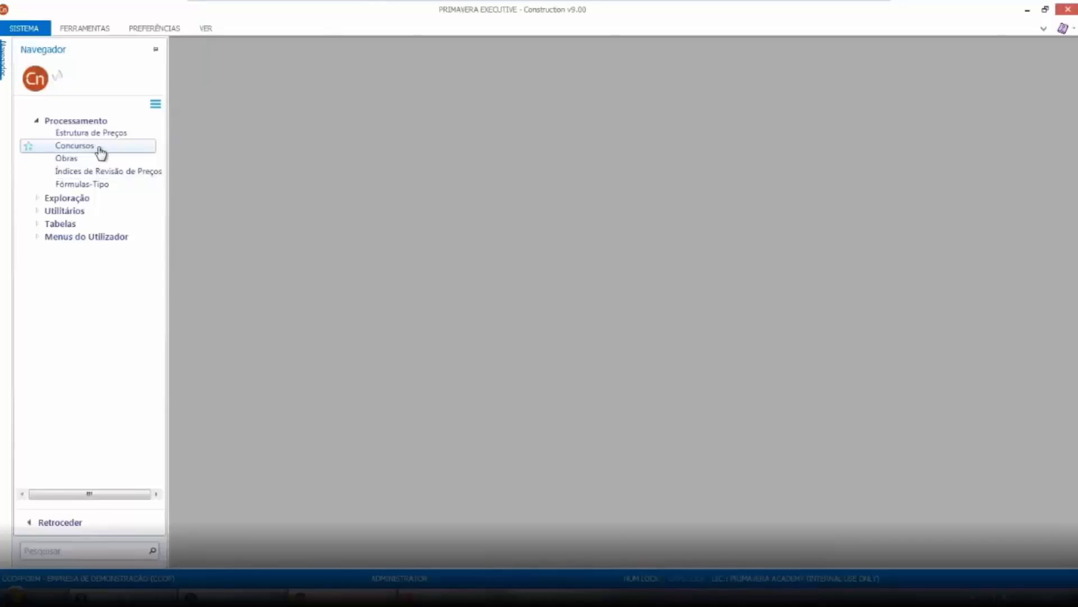
pyautogui.click(85, 159)
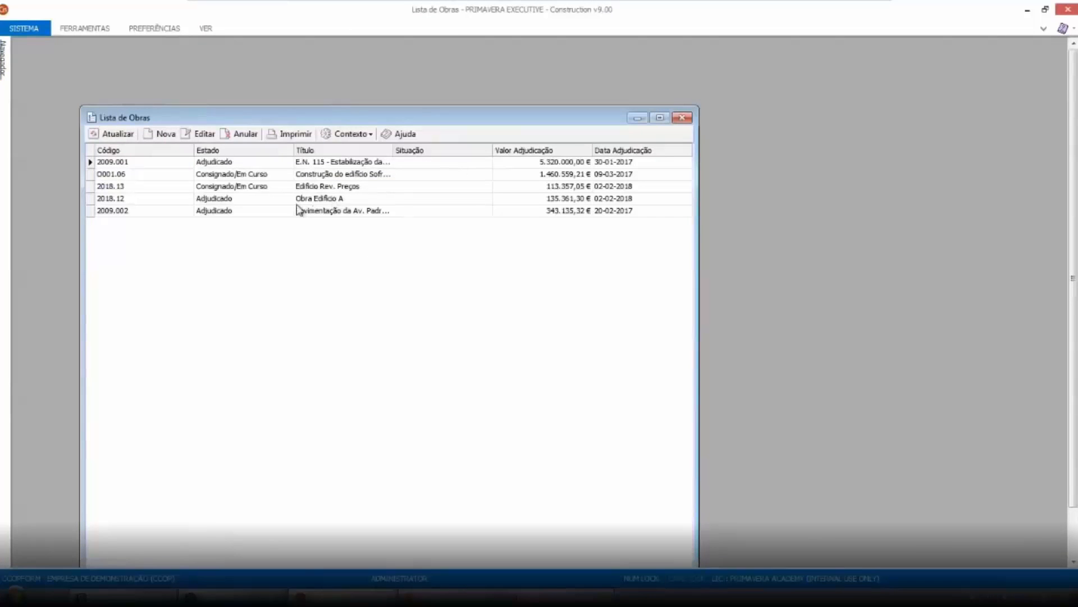
pyautogui.doubleClick(330, 200)
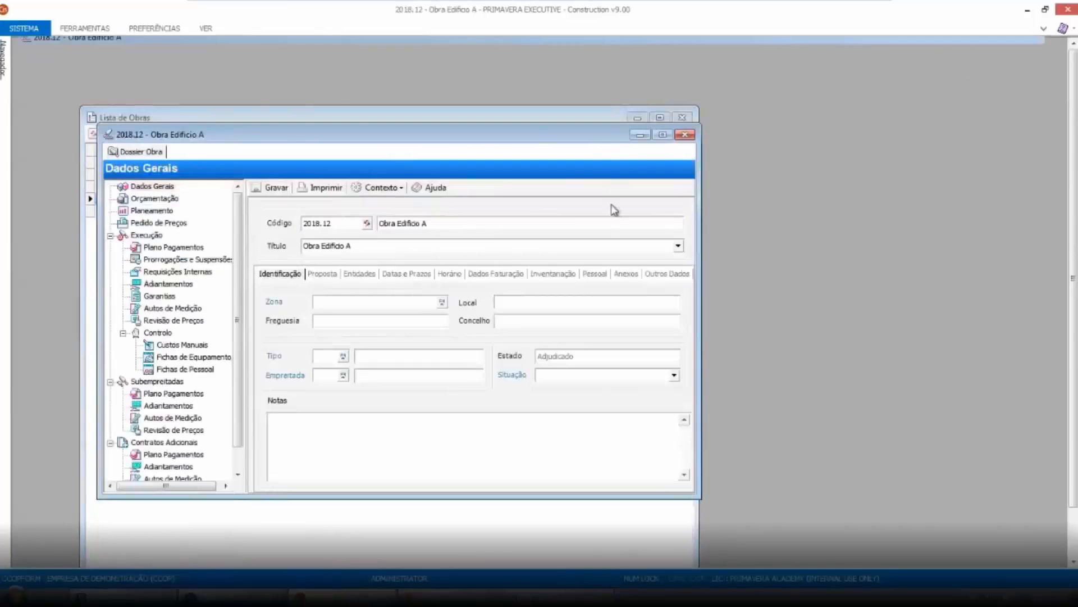
pyautogui.click(662, 134)
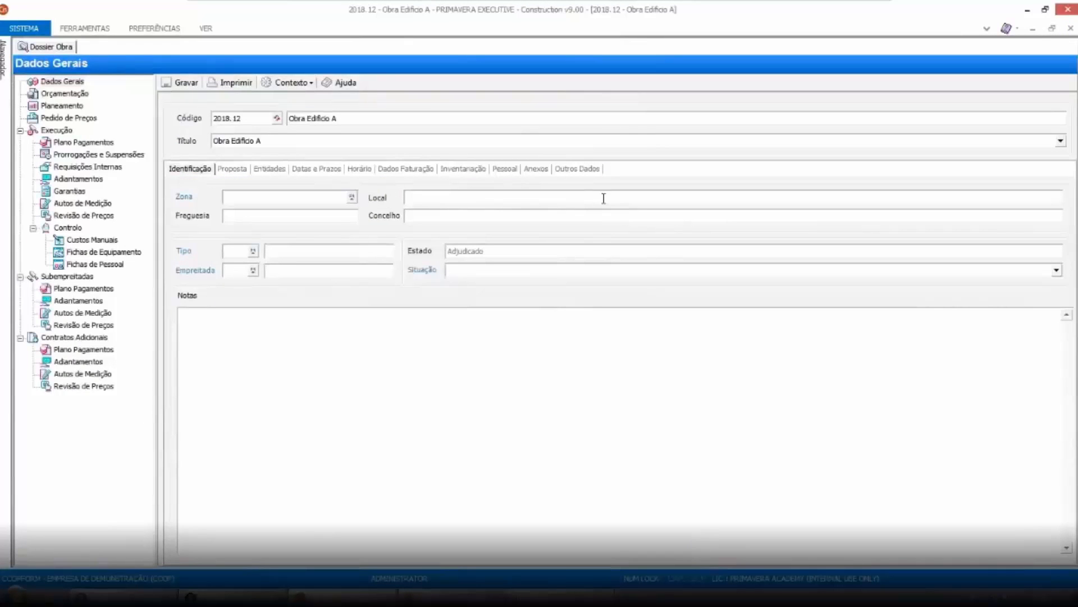
# Open the work's budget OR-2018.12.1 and widen the detail grid
pyautogui.click(54, 94)
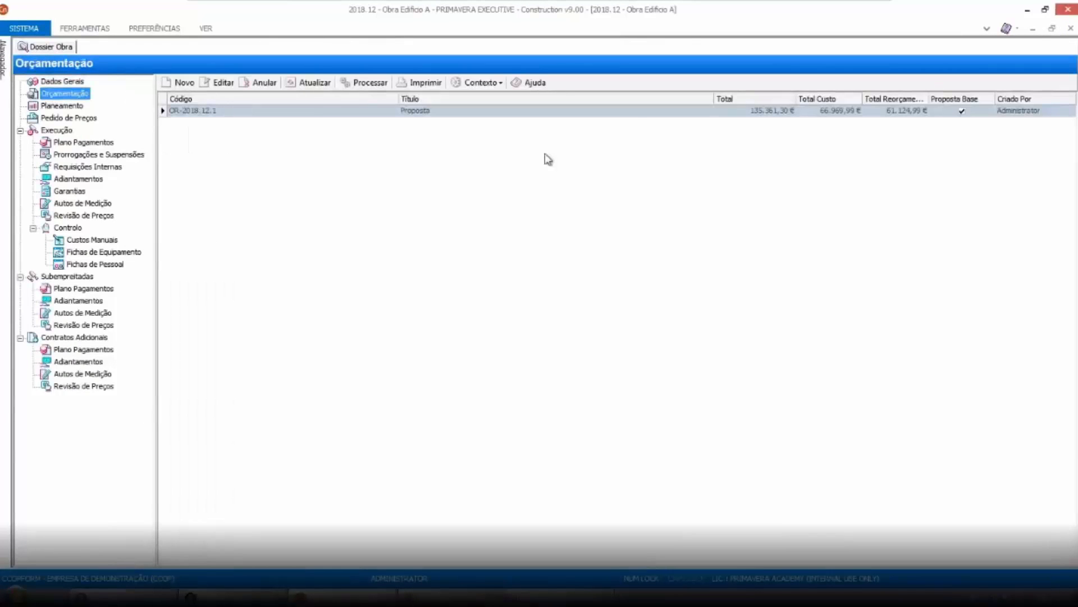
pyautogui.doubleClick(633, 111)
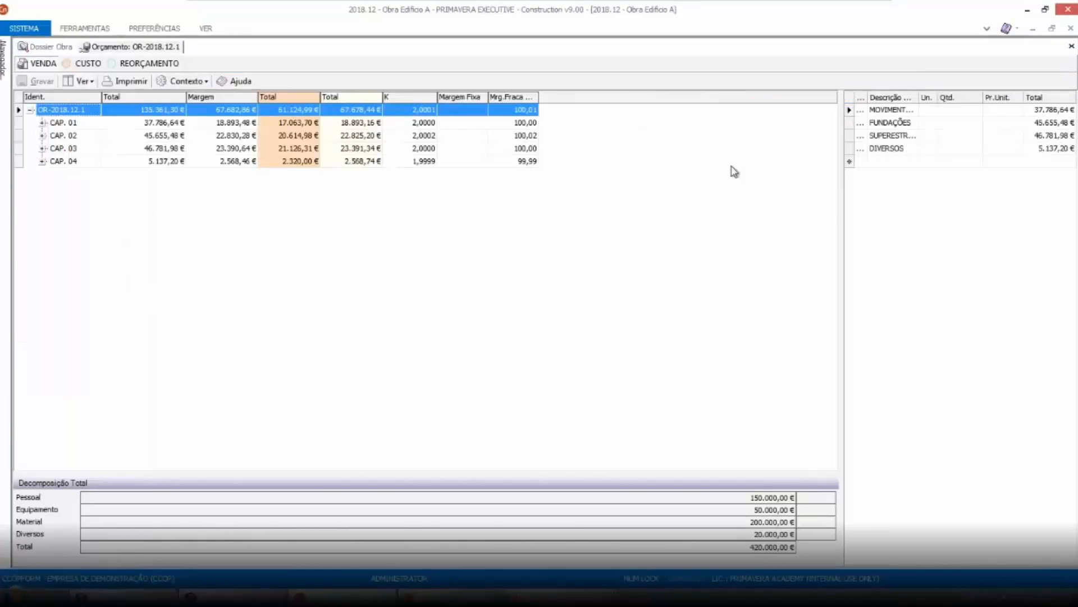
pyautogui.moveTo(839, 199); pyautogui.dragTo(294, 208)
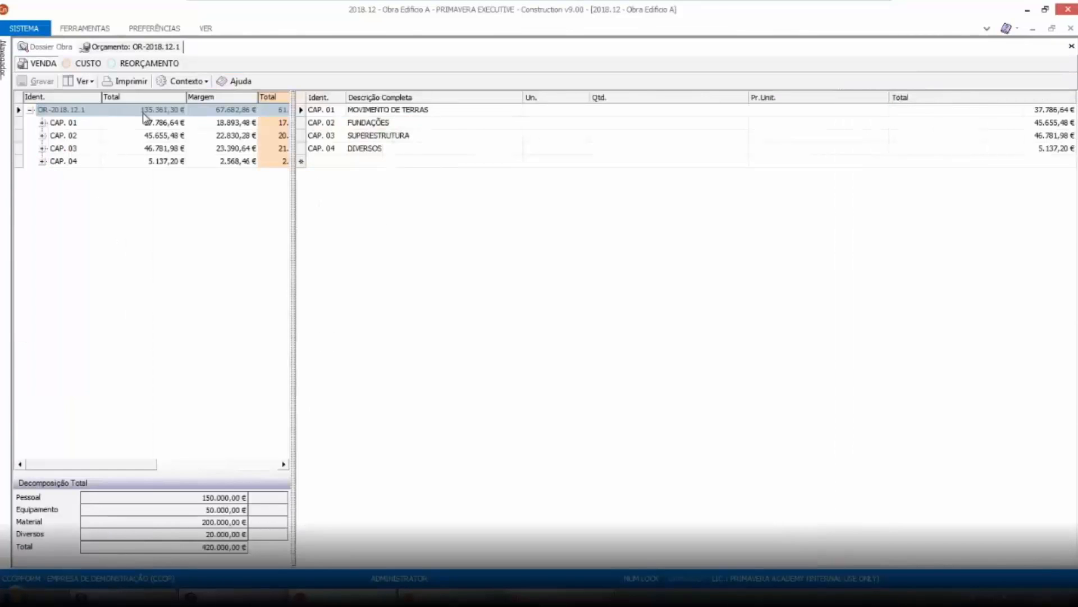
# Compare the budget's VENDA, CUSTO and REORÇAMENTO views
pyautogui.click(88, 63)
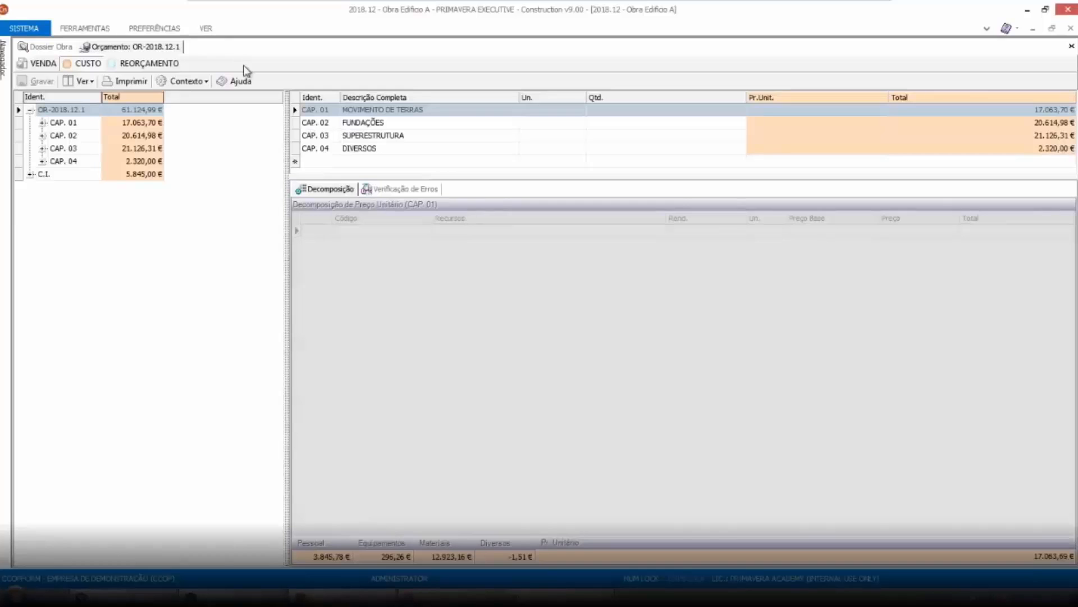
pyautogui.click(135, 66)
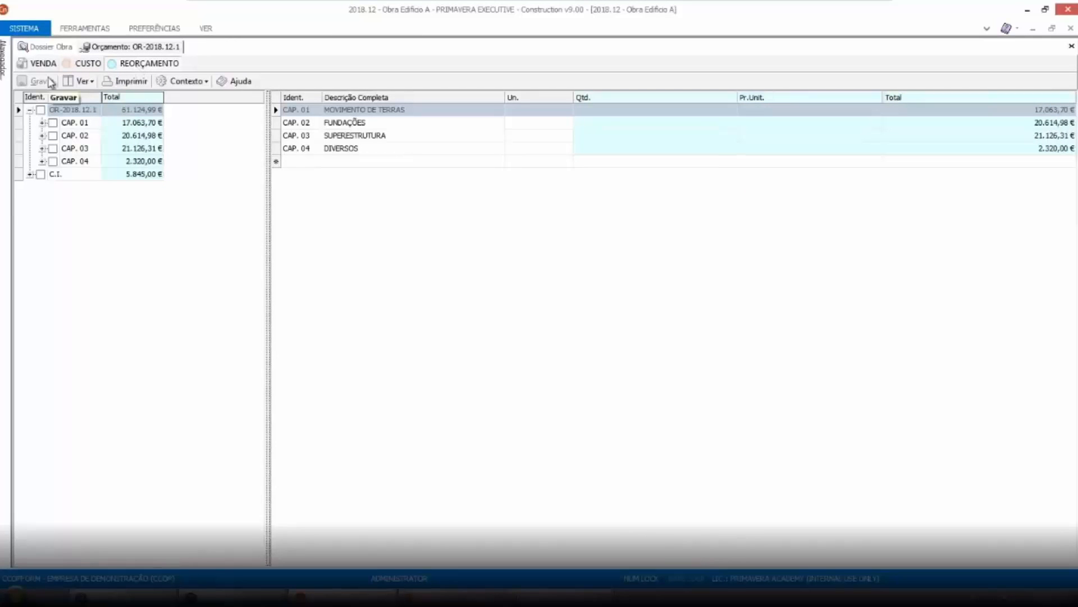
pyautogui.click(83, 63)
pyautogui.click(42, 64)
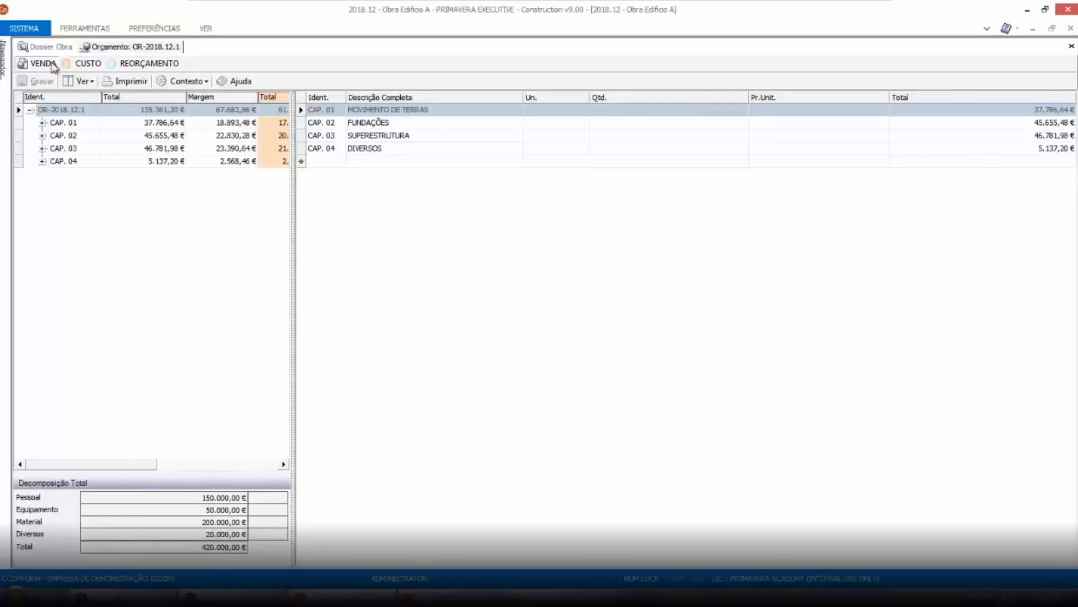
pyautogui.click(85, 64)
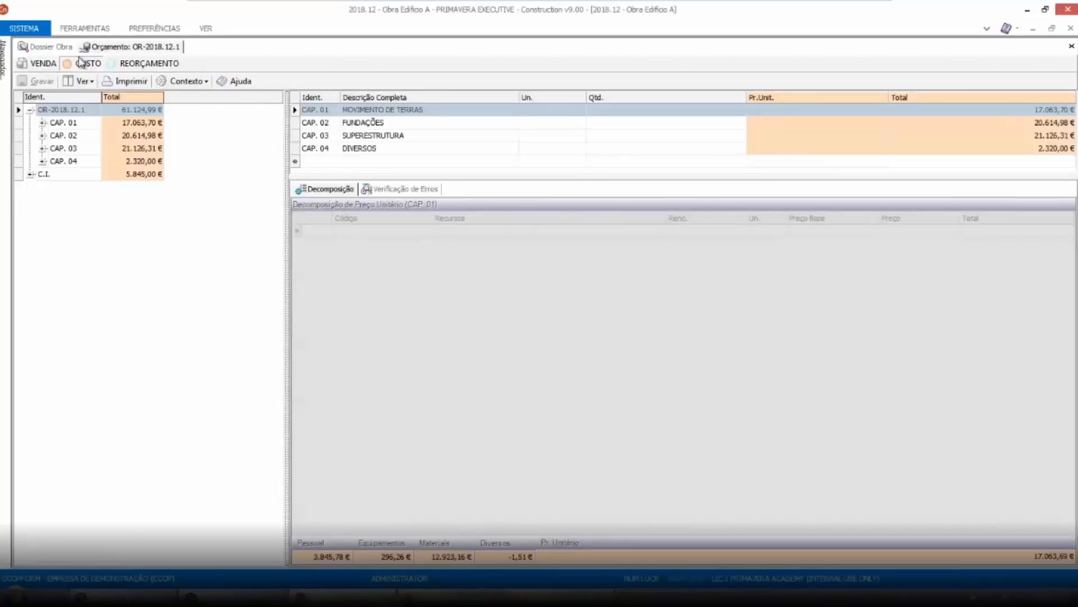
pyautogui.click(36, 66)
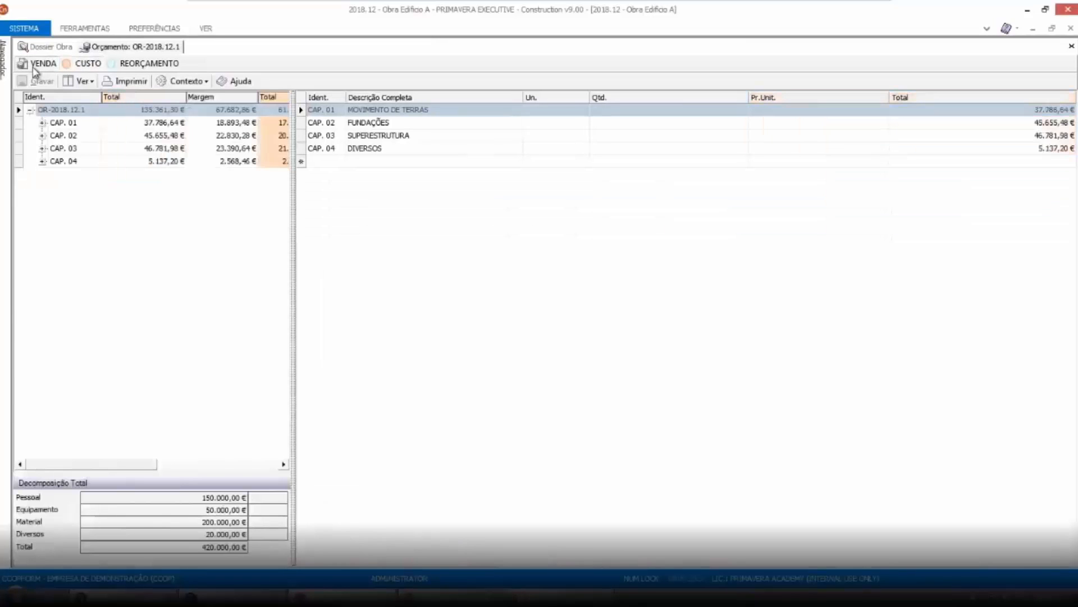
pyautogui.click(149, 66)
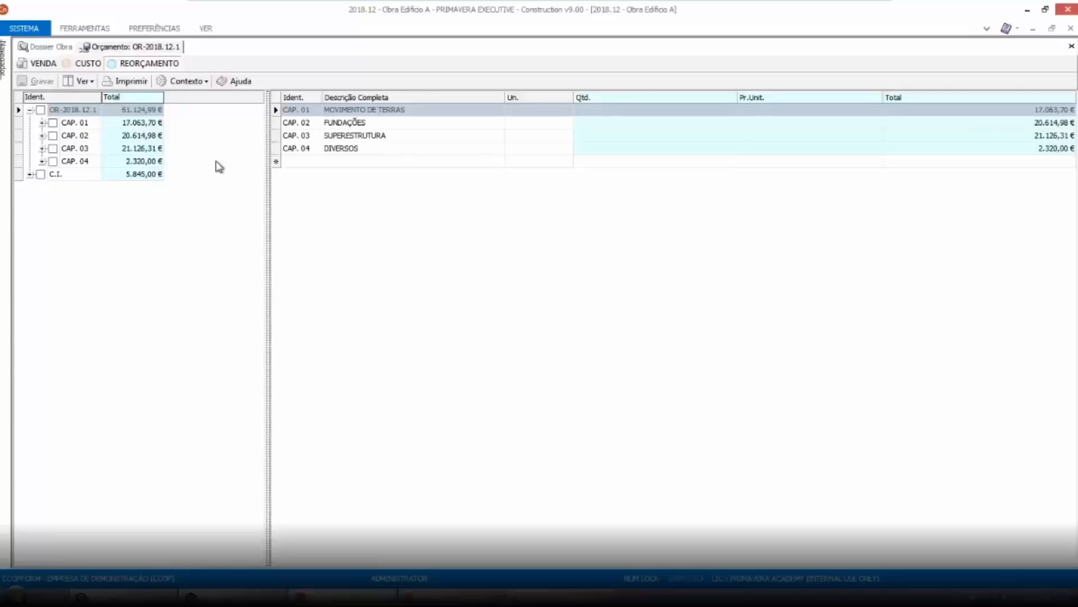
# Make the whole budget's reorçamento equal to the cost budget with Reorçamento = Orçamento-Custo
pyautogui.click(67, 109)
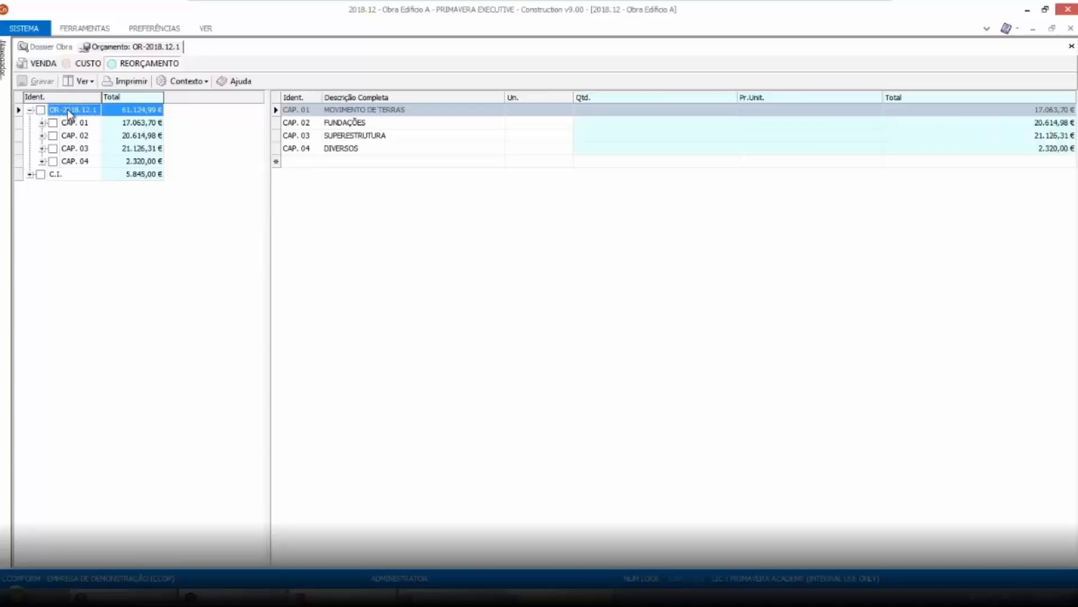
pyautogui.click(204, 82)
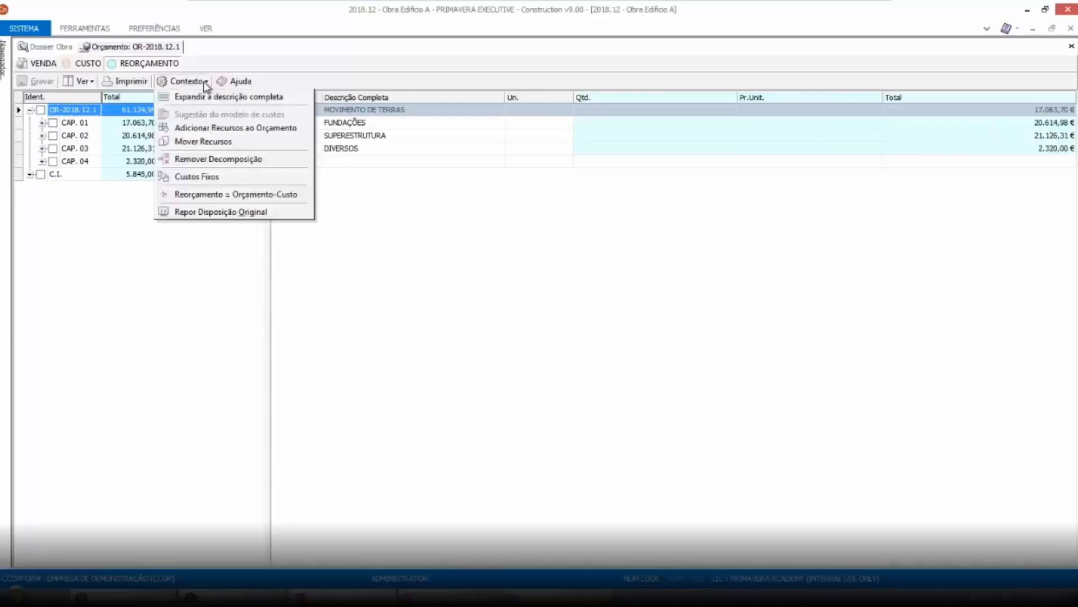
pyautogui.click(224, 201)
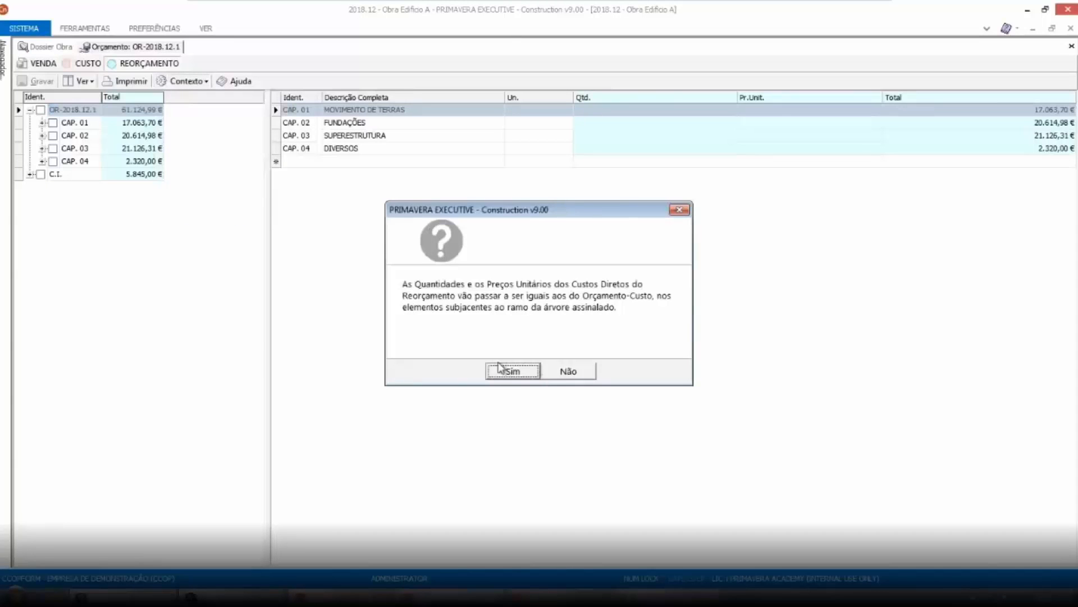
pyautogui.click(513, 372)
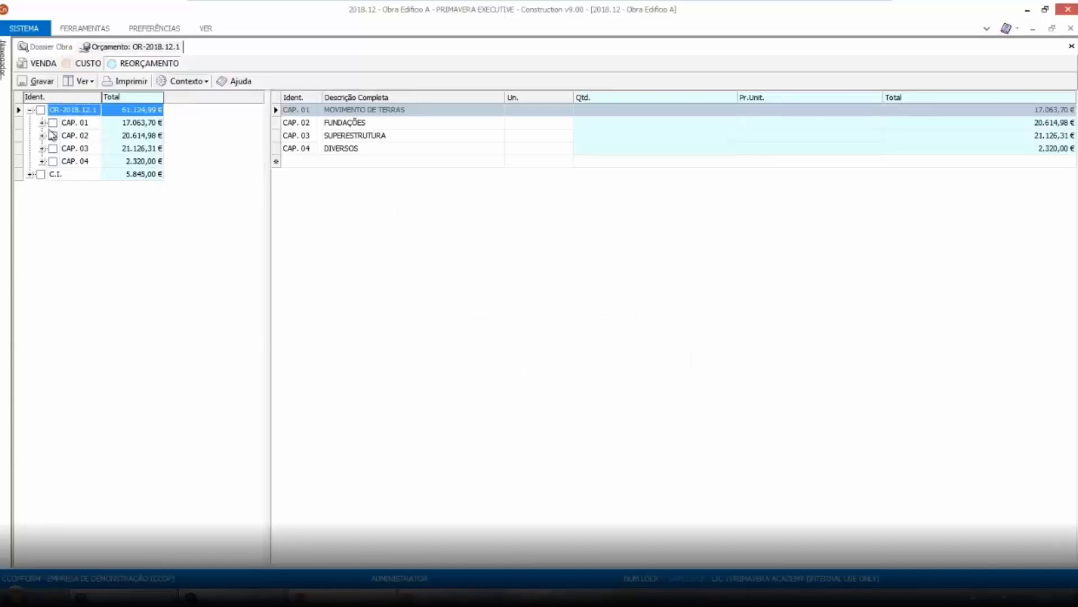
# Expand chapter CAP. 01 to list its items in the reorçamento grid
pyautogui.click(43, 123)
pyautogui.click(71, 124)
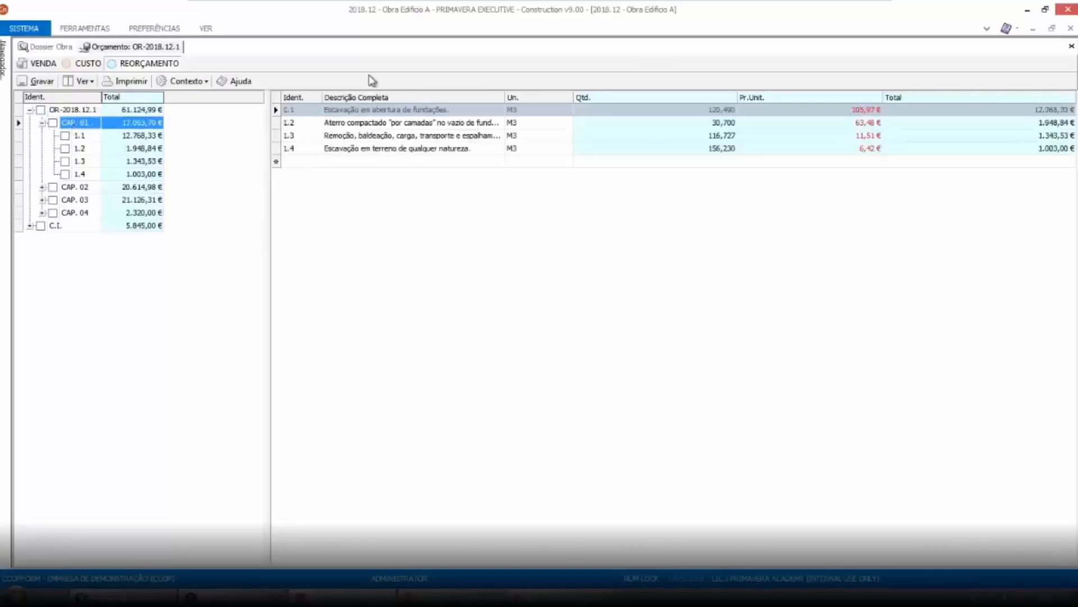
pyautogui.click(284, 110)
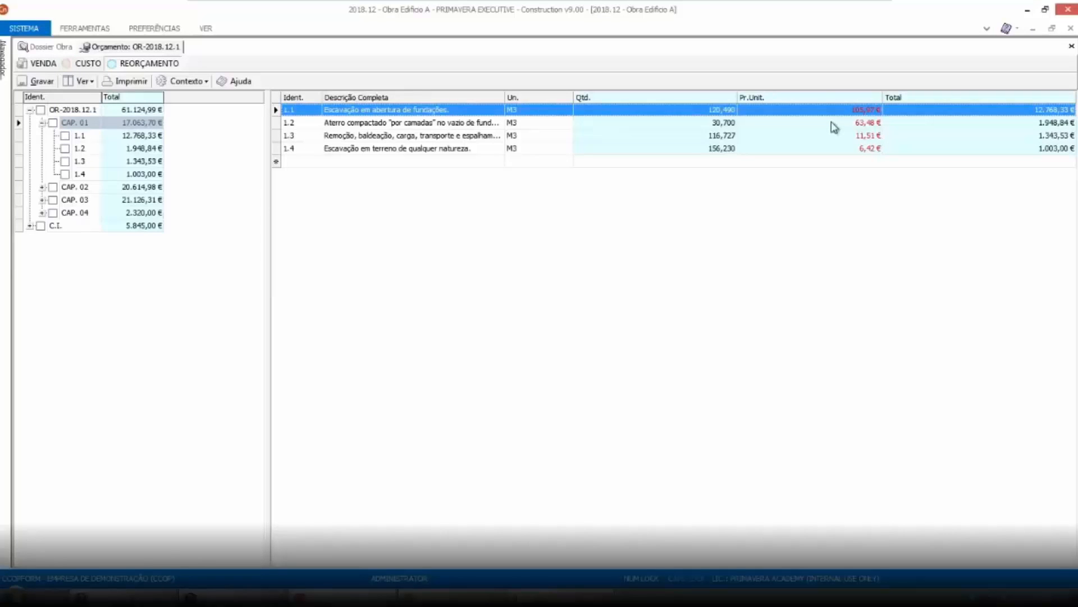
# Try to open the budget's price analysis from the budget list in the work dossier
pyautogui.click(48, 49)
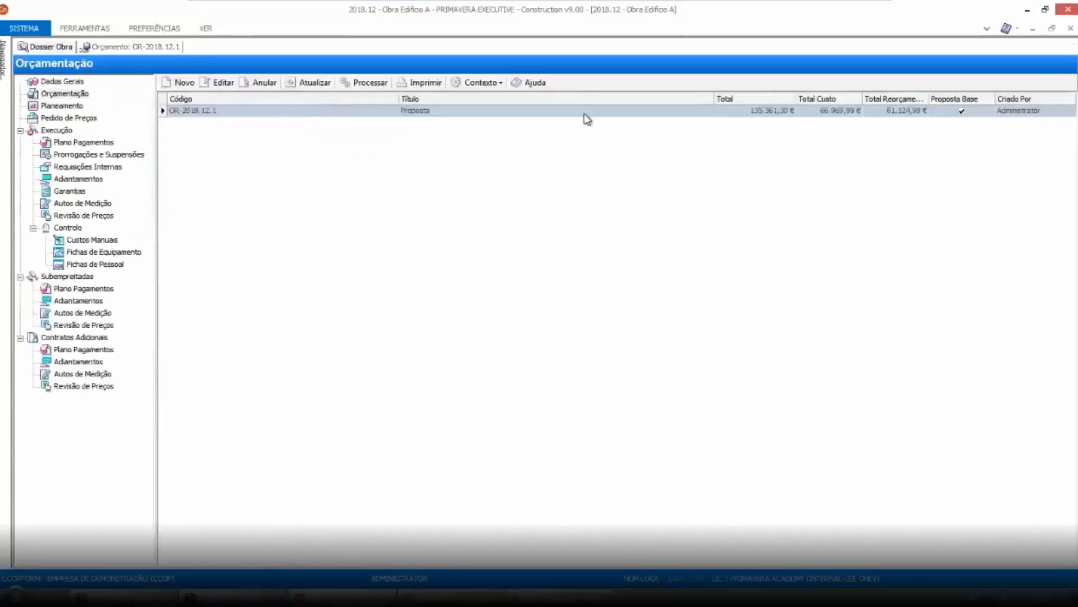
pyautogui.click(584, 114)
pyautogui.click(480, 83)
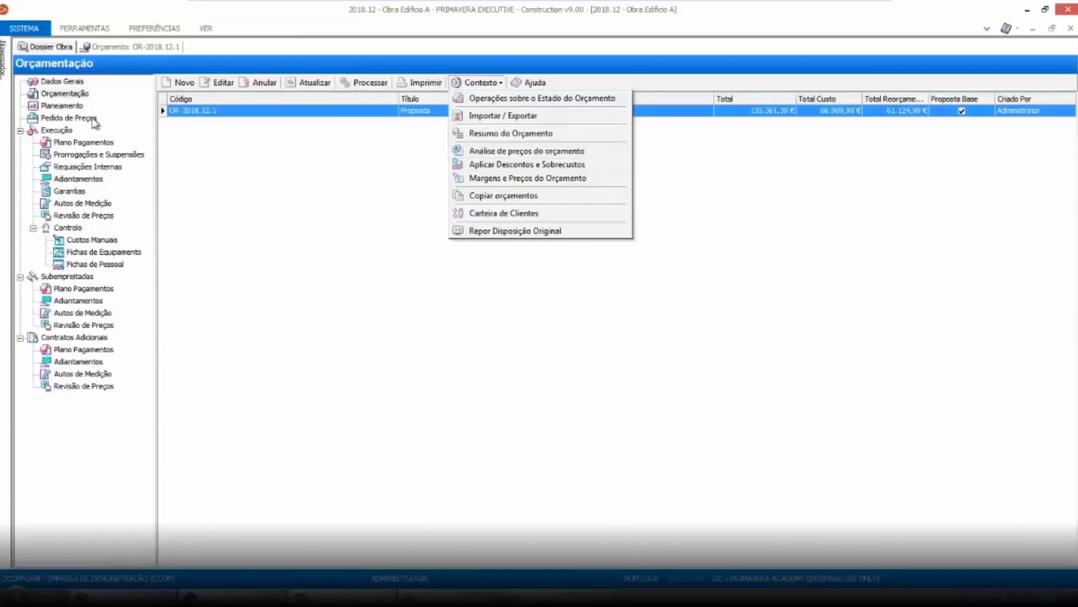
pyautogui.click(538, 153)
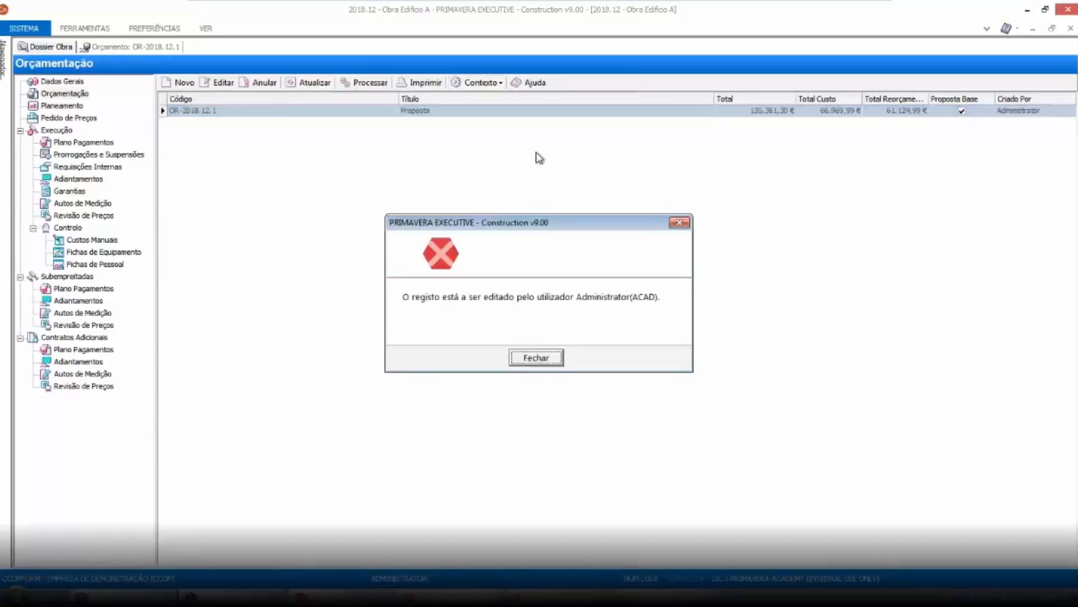
pyautogui.click(542, 359)
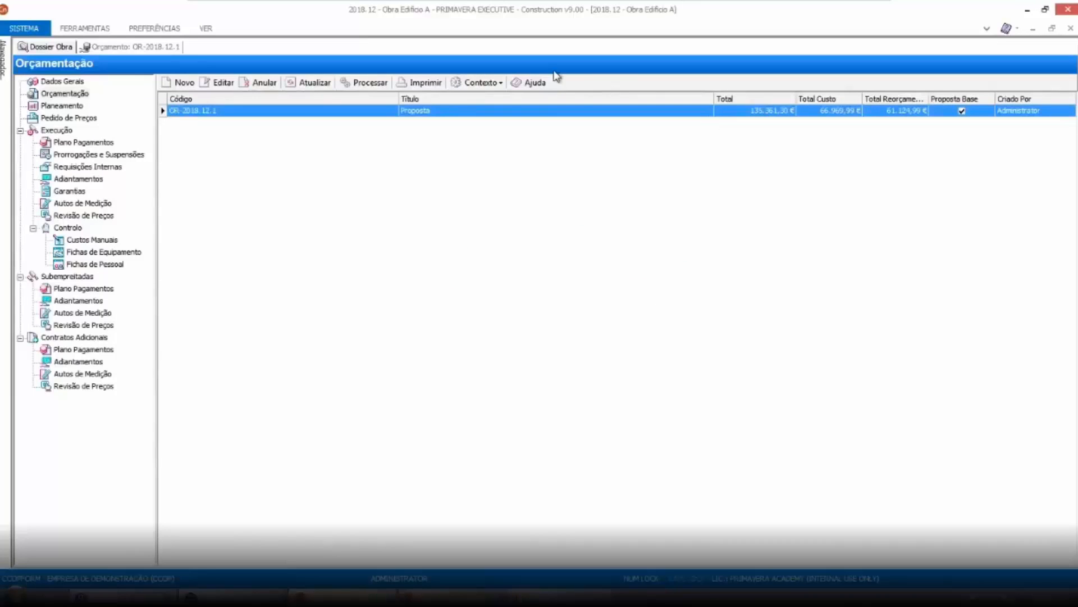
# Add a new line 1.4.1 below item 1.4 in chapter CAP. 01
pyautogui.click(130, 47)
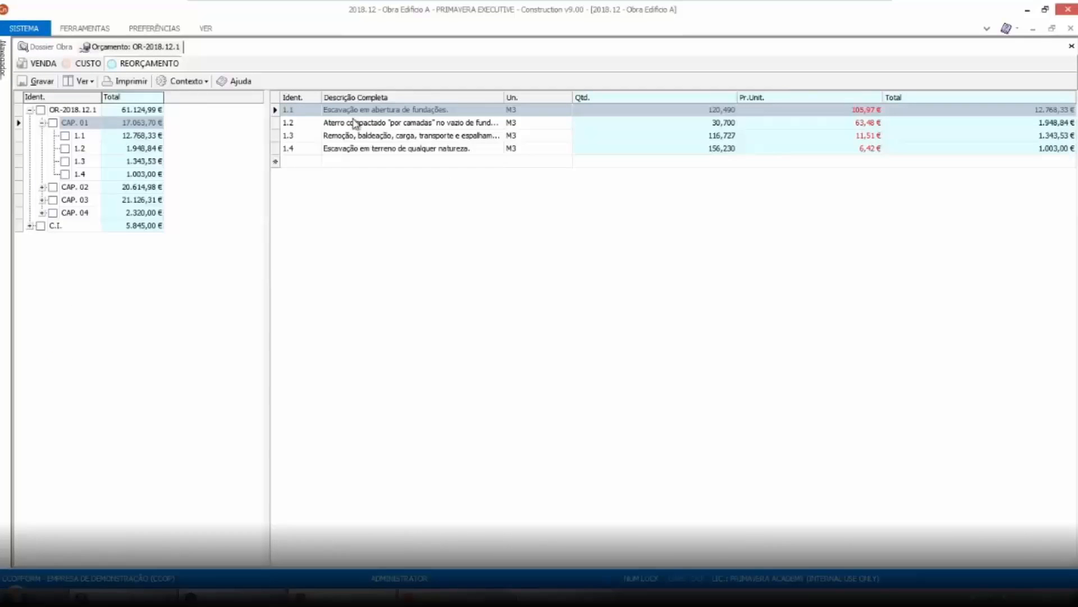
pyautogui.click(276, 150)
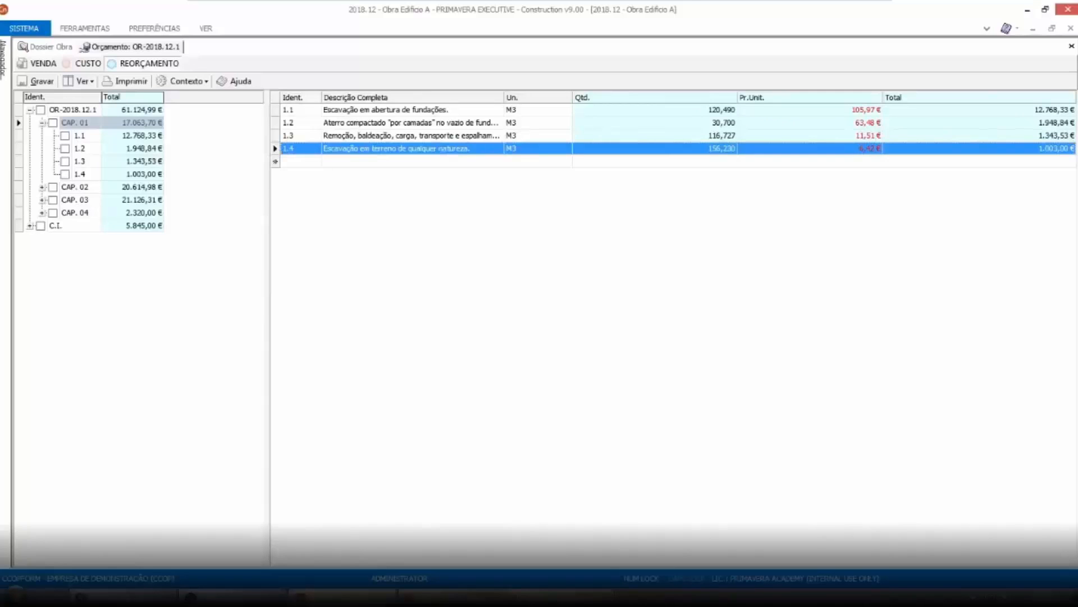
pyautogui.click(297, 163)
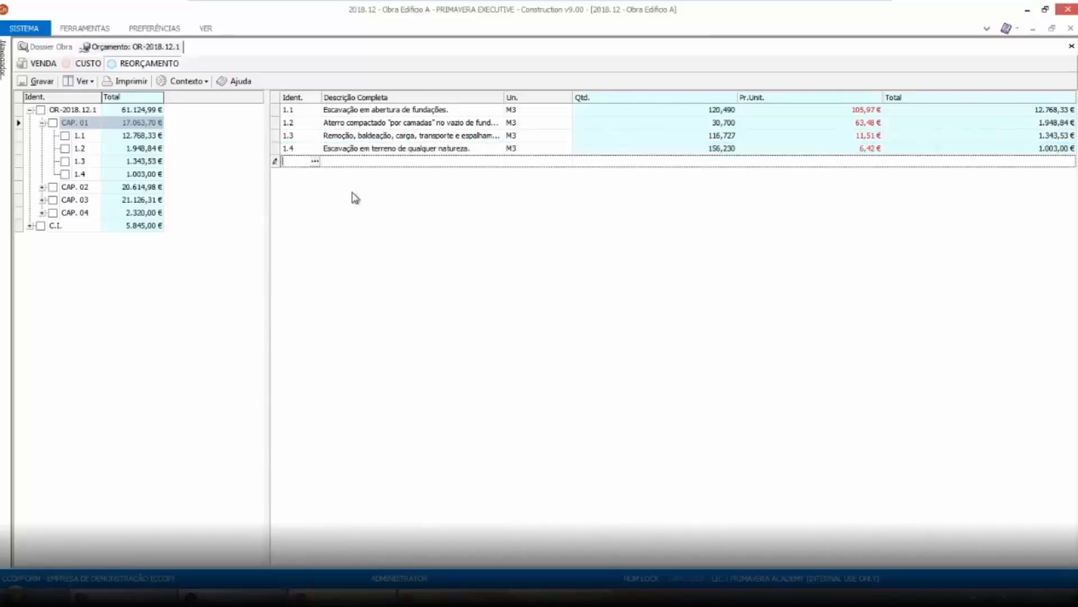
pyautogui.write('1.4.1')
pyautogui.press('Tab')
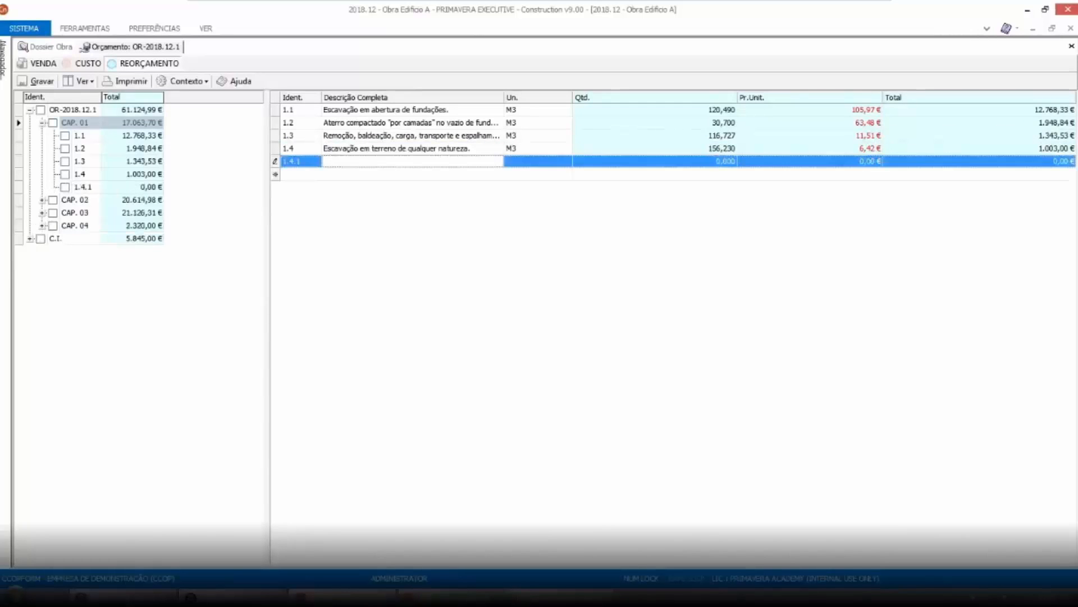
# Give line 1.4.1 the description Maão Obra, unit M3 and quantity 156,23
pyautogui.click(333, 162)
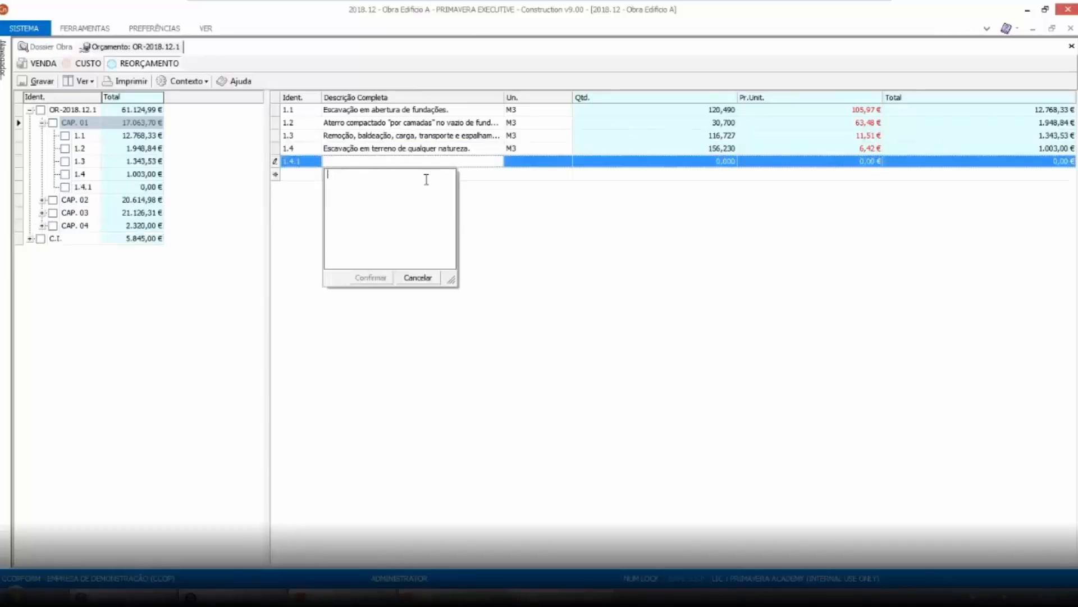
pyautogui.write('Maão Obra')
pyautogui.click(530, 164)
pyautogui.write('M3')
pyautogui.press('Tab')
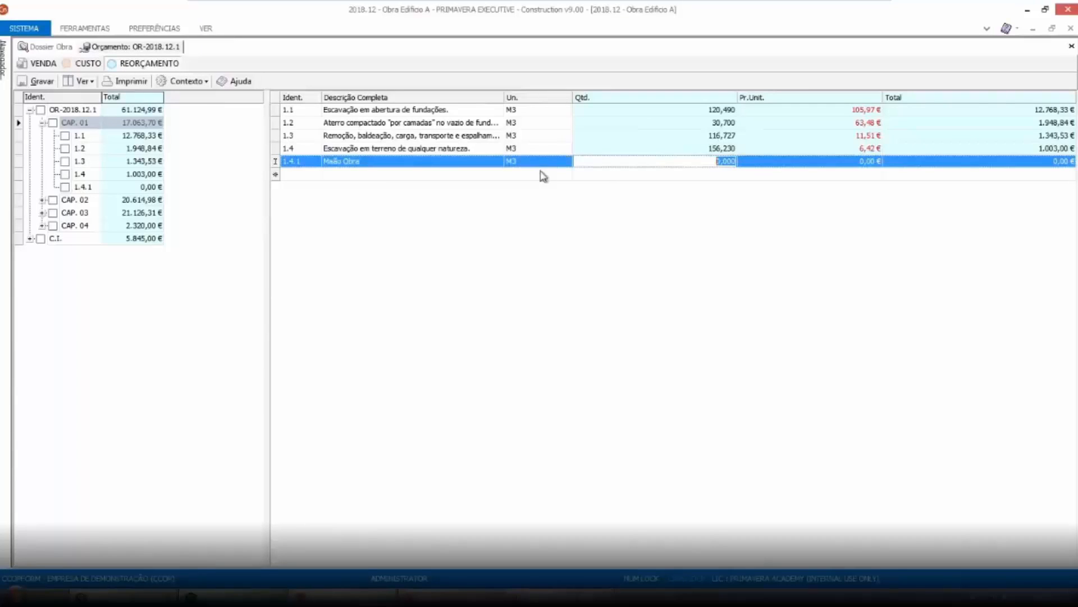
pyautogui.write('156,230')
pyautogui.press('Return')
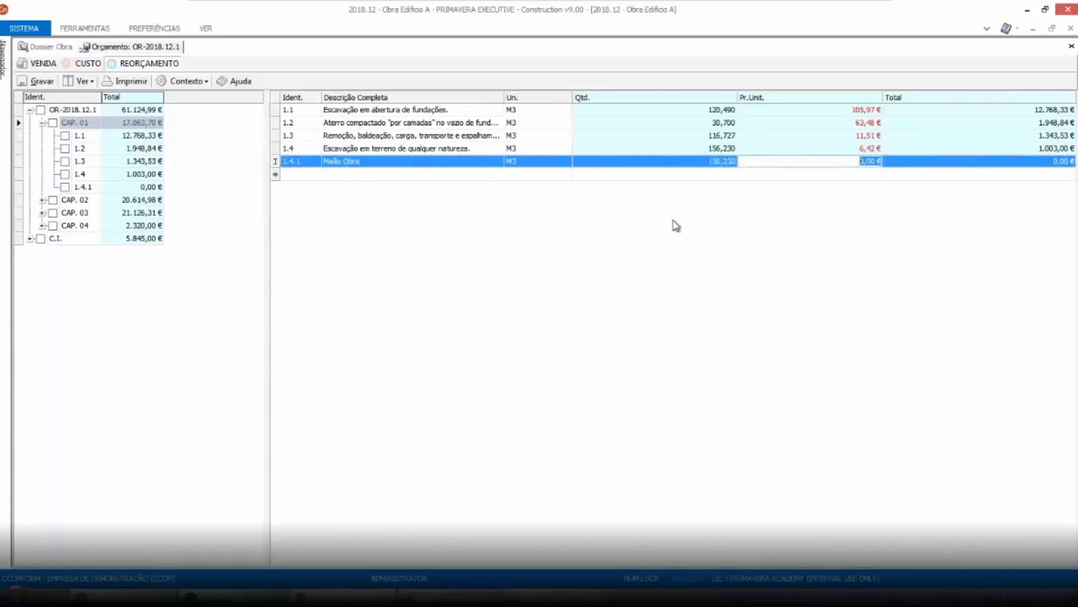
# Copy the unit price of item 1.4 and paste it into line 1.4.1
pyautogui.click(844, 149)
pyautogui.rightClick(845, 152)
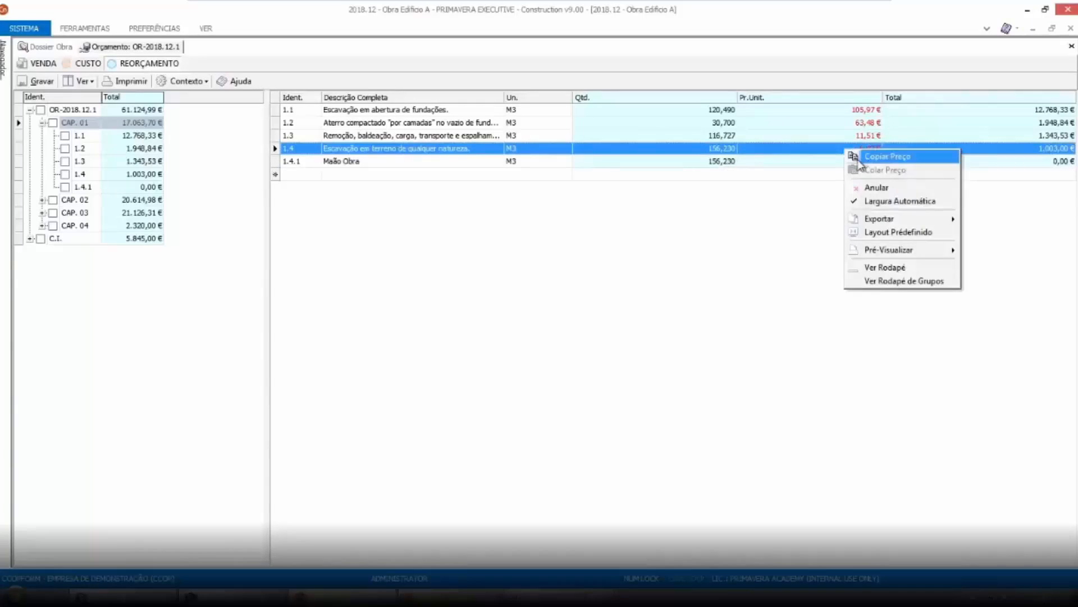
pyautogui.click(878, 158)
pyautogui.rightClick(840, 162)
pyautogui.click(886, 185)
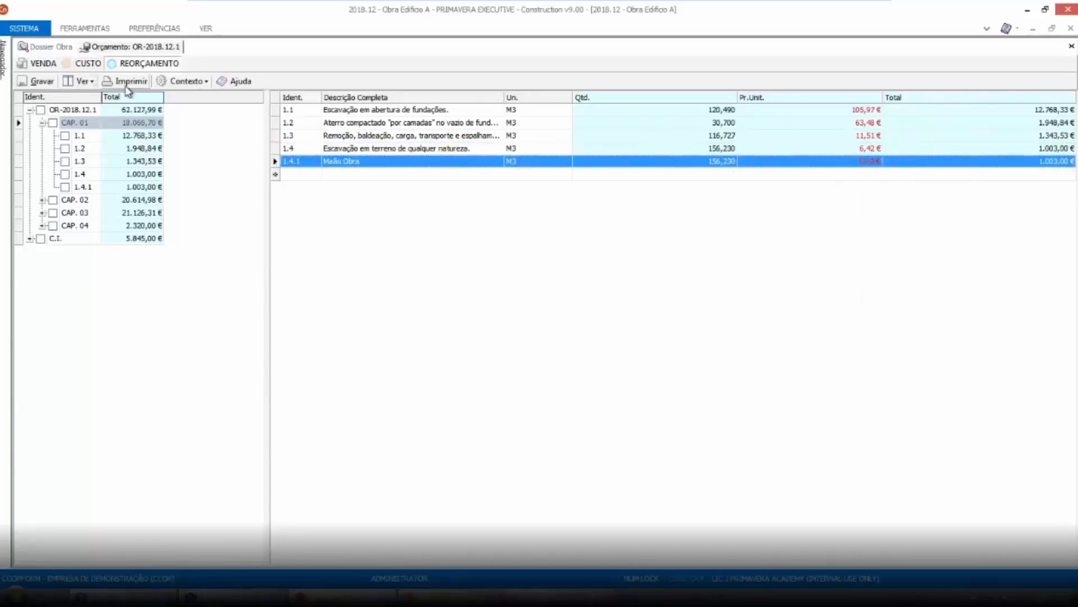
# Show the unit price decomposition of line 1.4.1
pyautogui.click(205, 83)
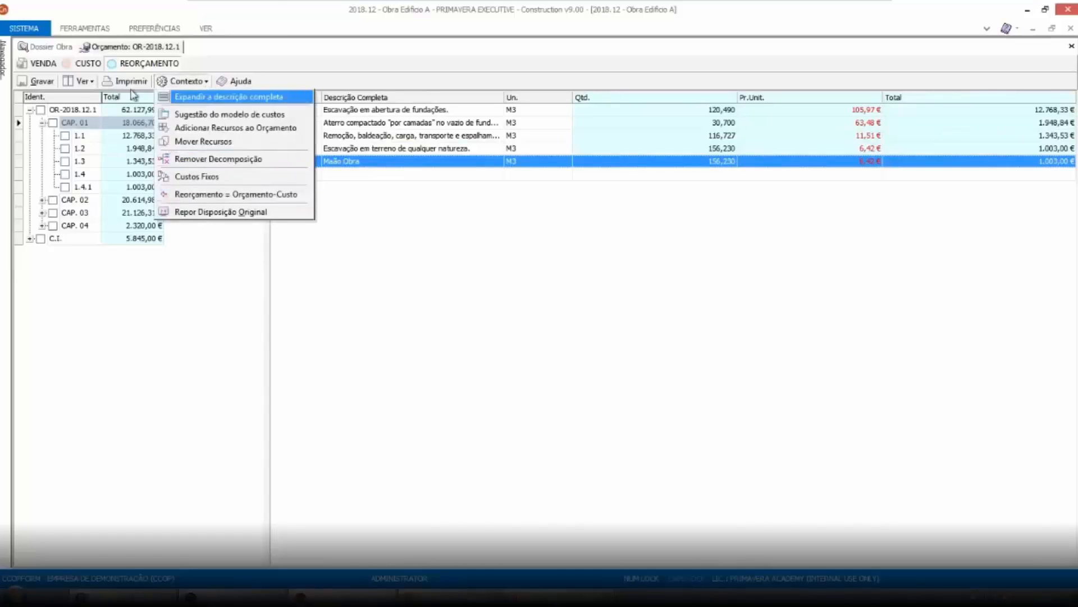
pyautogui.click(84, 82)
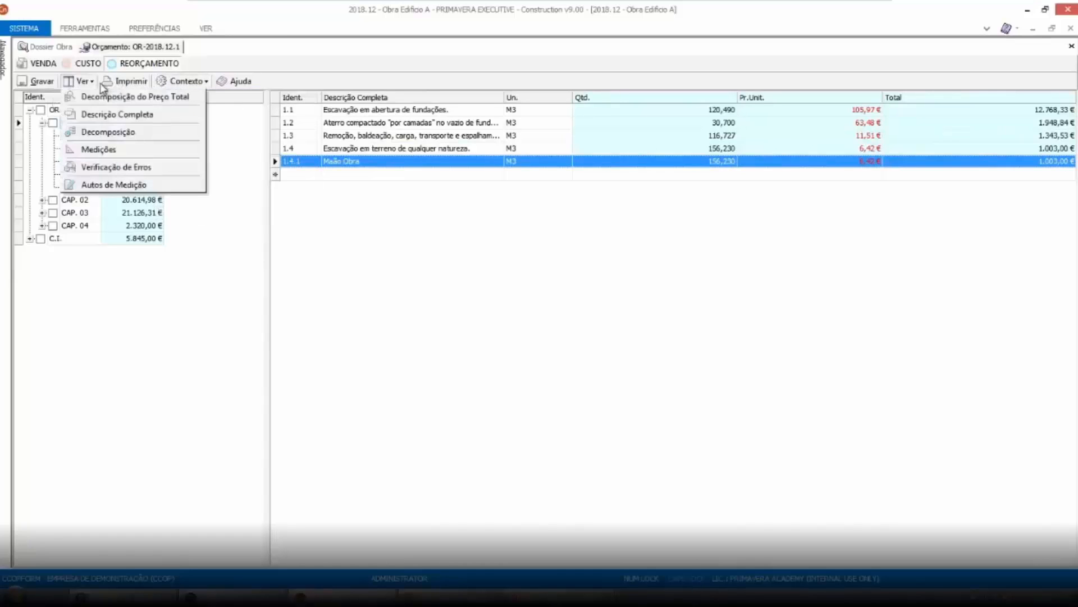
pyautogui.click(97, 134)
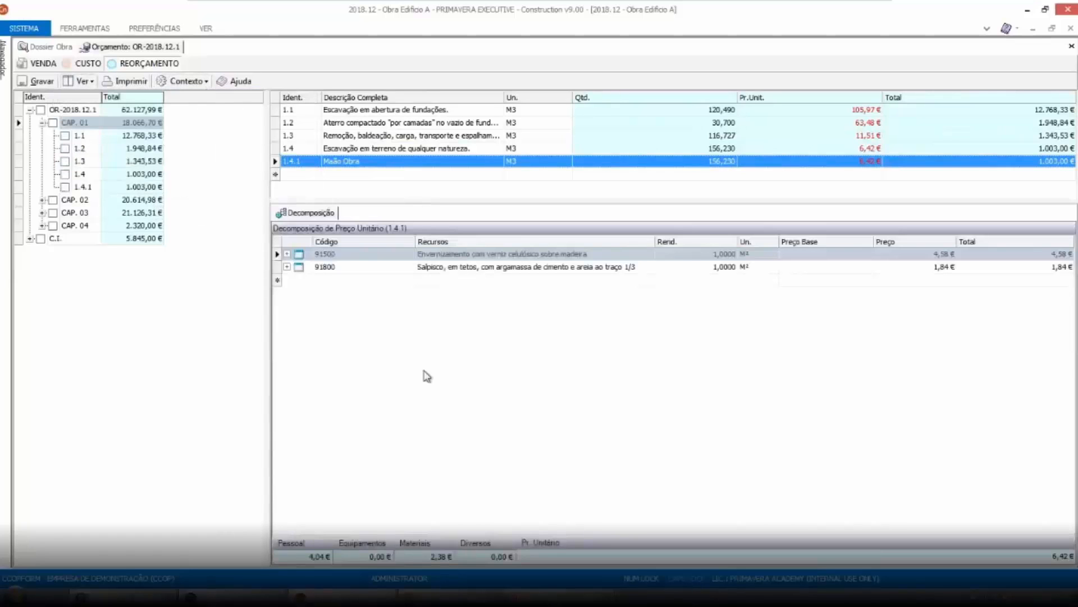
# Delete the Pintor and Servente resources from sub-item 91500 of line 1.4.1's decomposition
pyautogui.click(287, 254)
pyautogui.click(302, 281)
pyautogui.keyDown('shift'); pyautogui.click(303, 293); pyautogui.keyUp('shift')
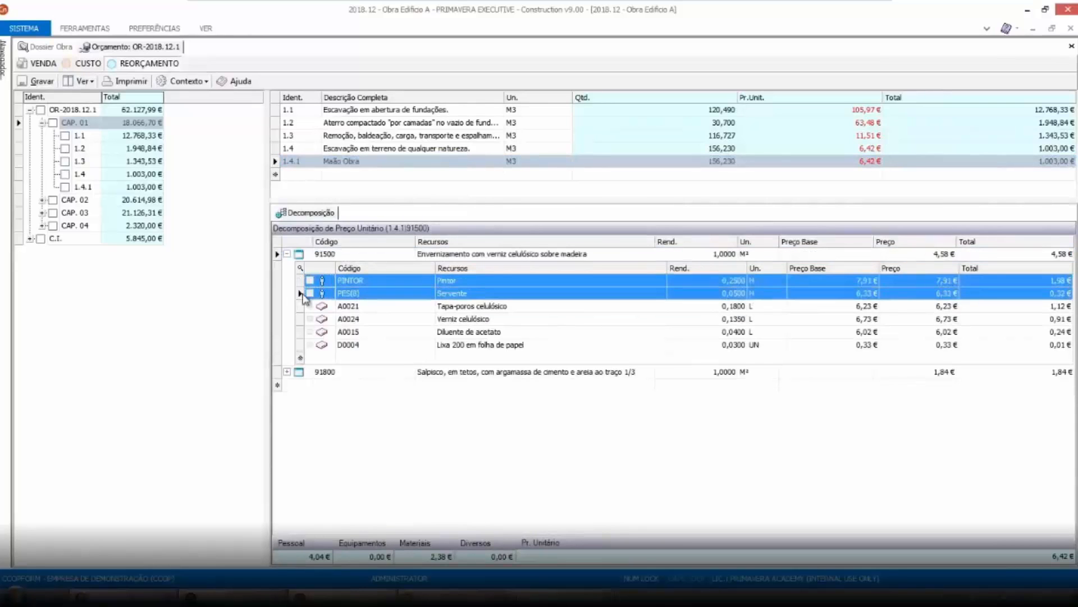
pyautogui.press('Delete')
pyautogui.click(528, 356)
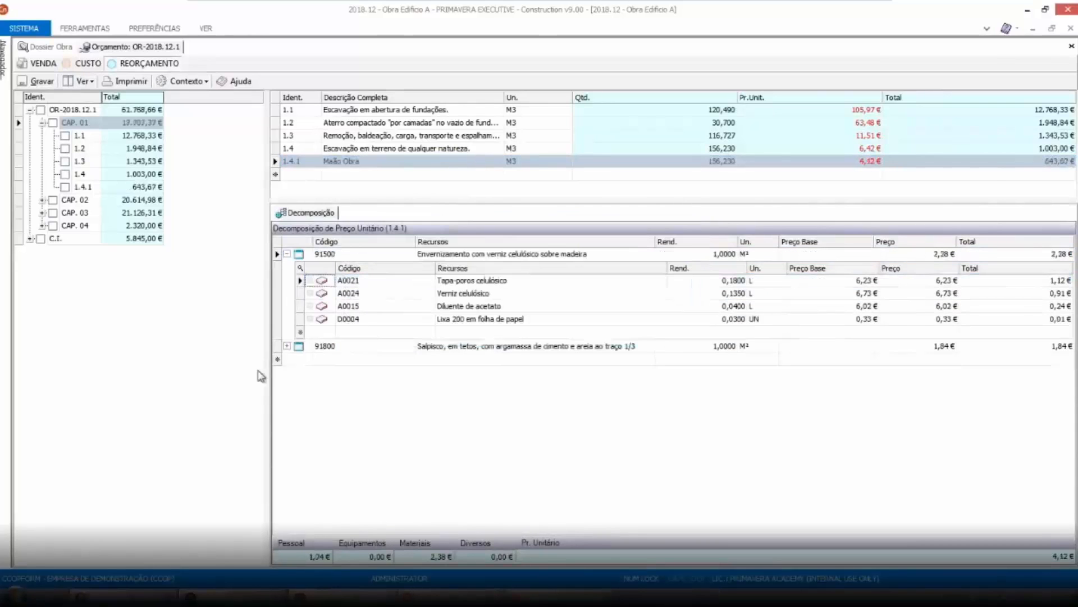
# Delete the Pedreiro and Servente resources from sub-item 91800 of line 1.4.1's decomposition
pyautogui.click(288, 346)
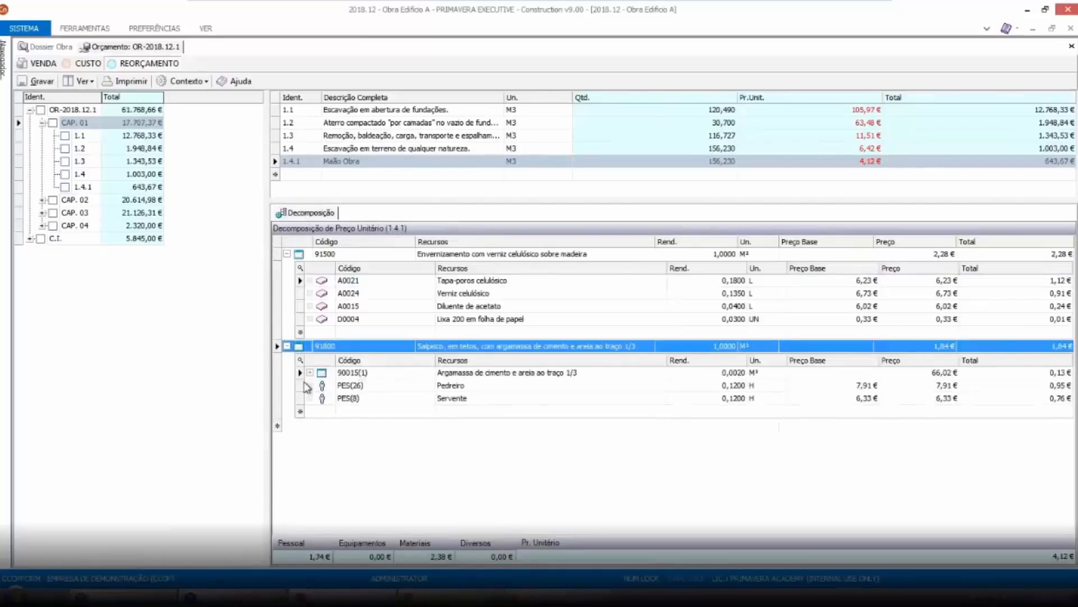
pyautogui.click(307, 386)
pyautogui.keyDown('shift'); pyautogui.click(308, 398); pyautogui.keyUp('shift')
pyautogui.press('Delete')
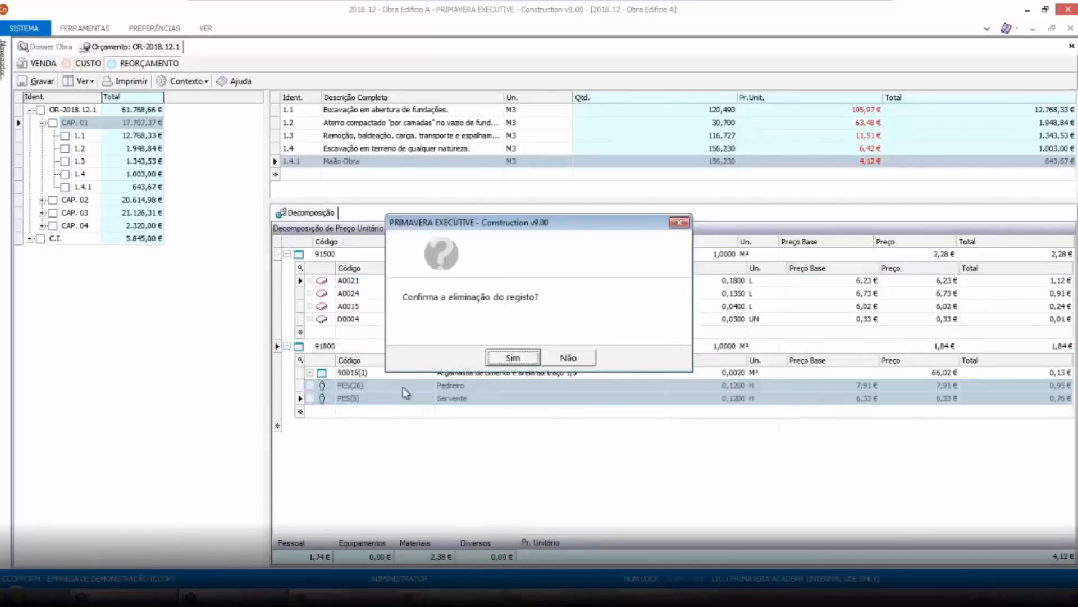
pyautogui.click(513, 357)
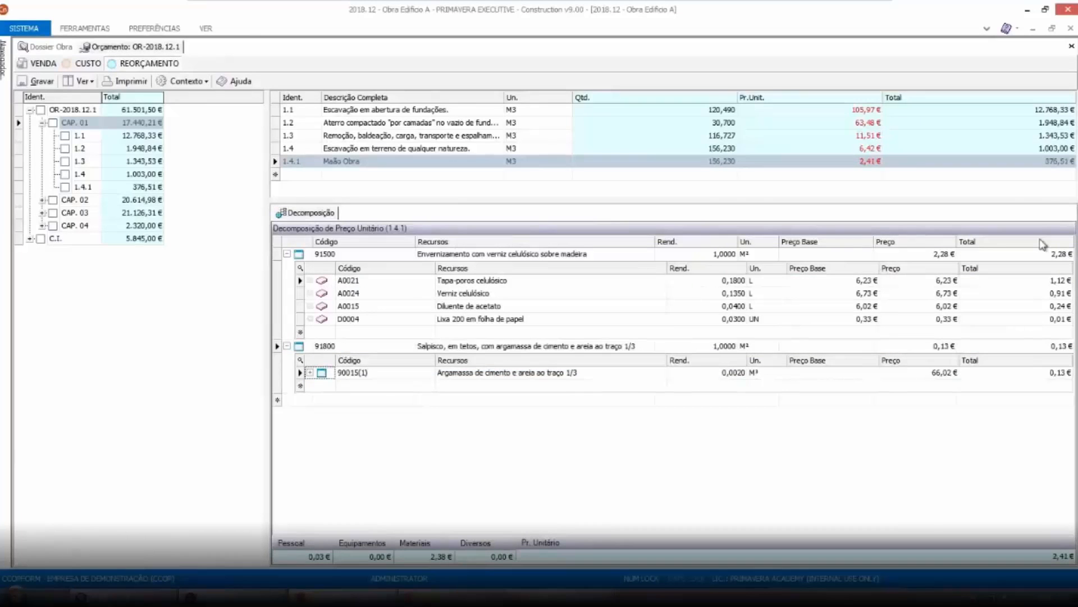
# Open Move Resources for item 1.3 and filter the budget items to 1.3 in chapter CAP. 01
pyautogui.click(297, 175)
pyautogui.click(298, 161)
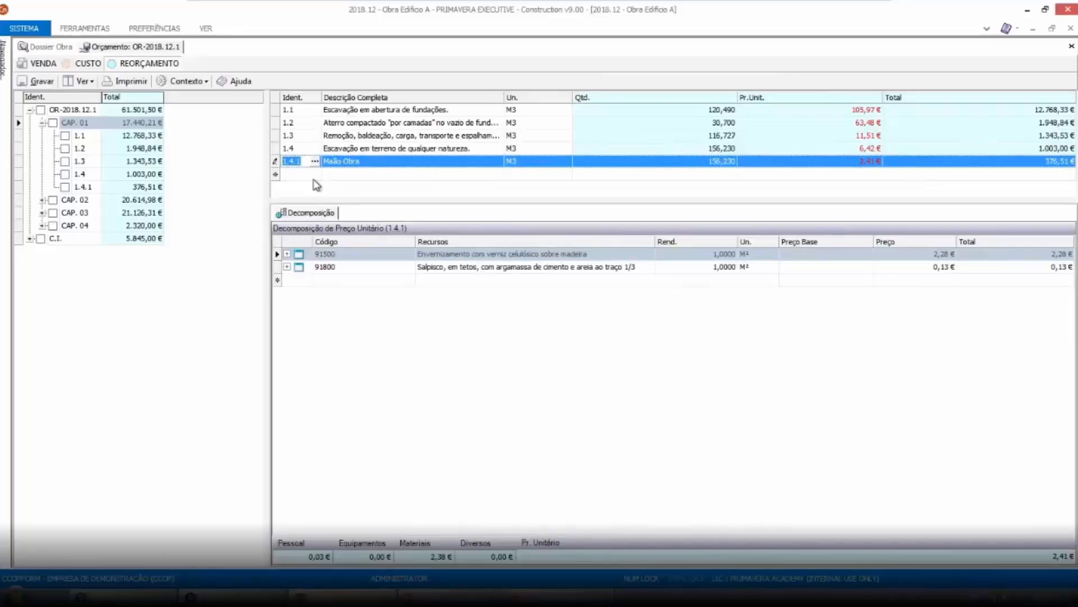
pyautogui.click(276, 111)
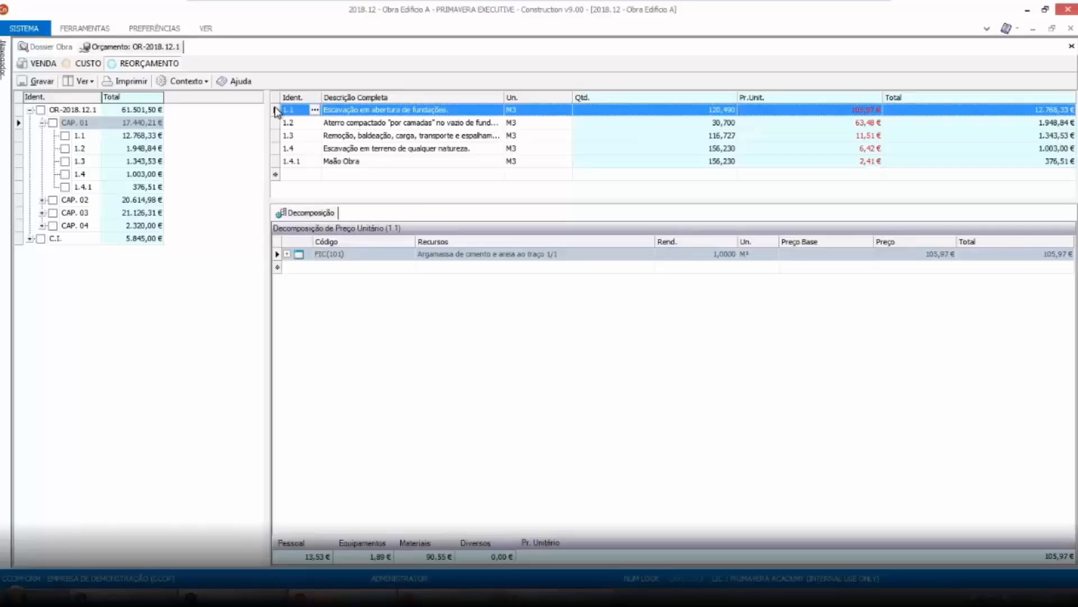
pyautogui.click(274, 136)
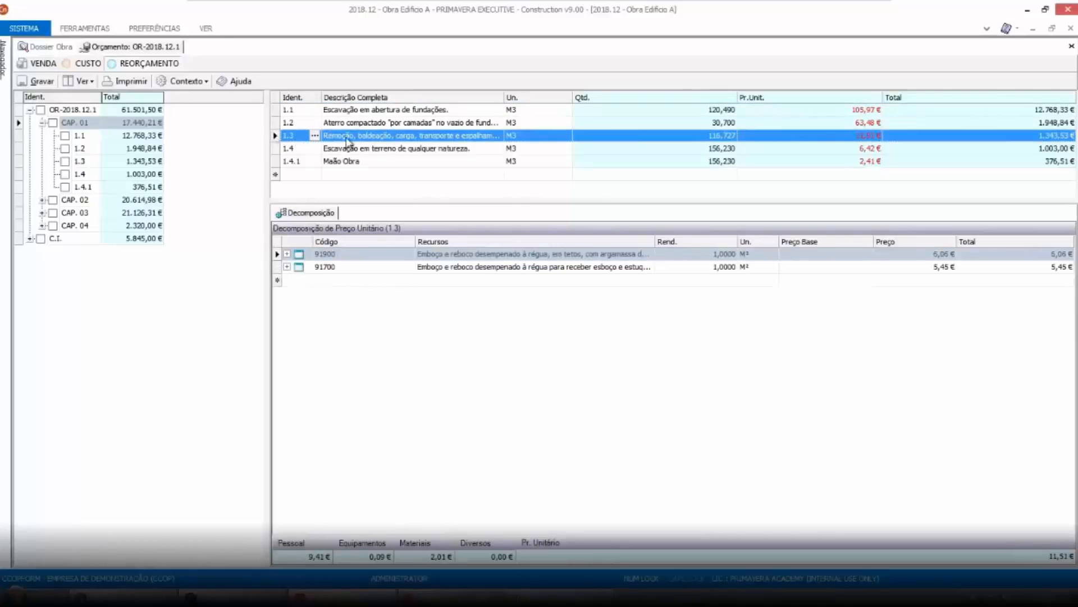
pyautogui.click(205, 83)
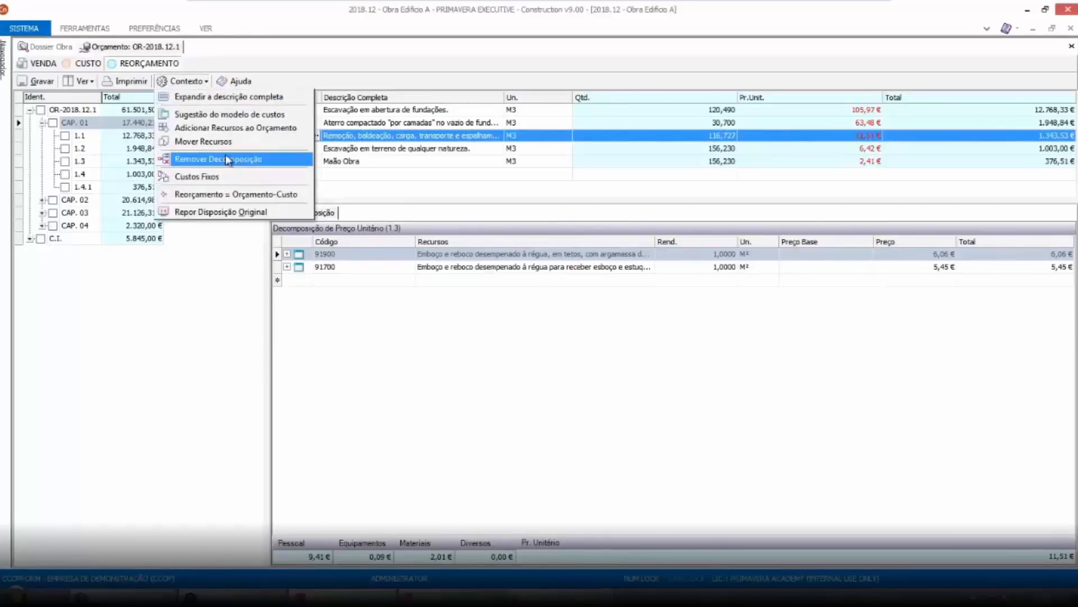
pyautogui.click(213, 144)
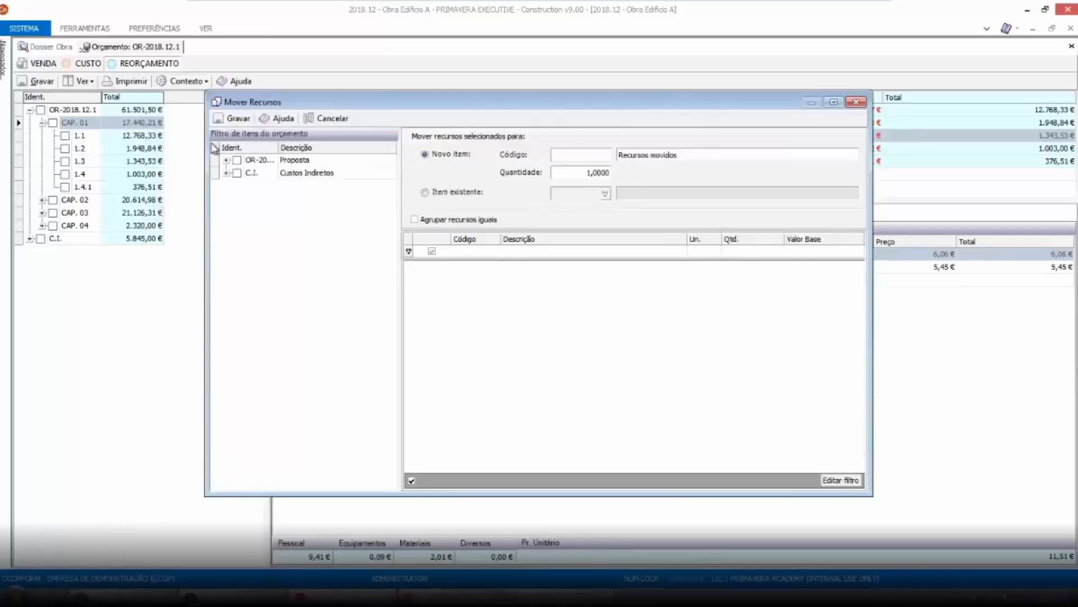
pyautogui.click(225, 160)
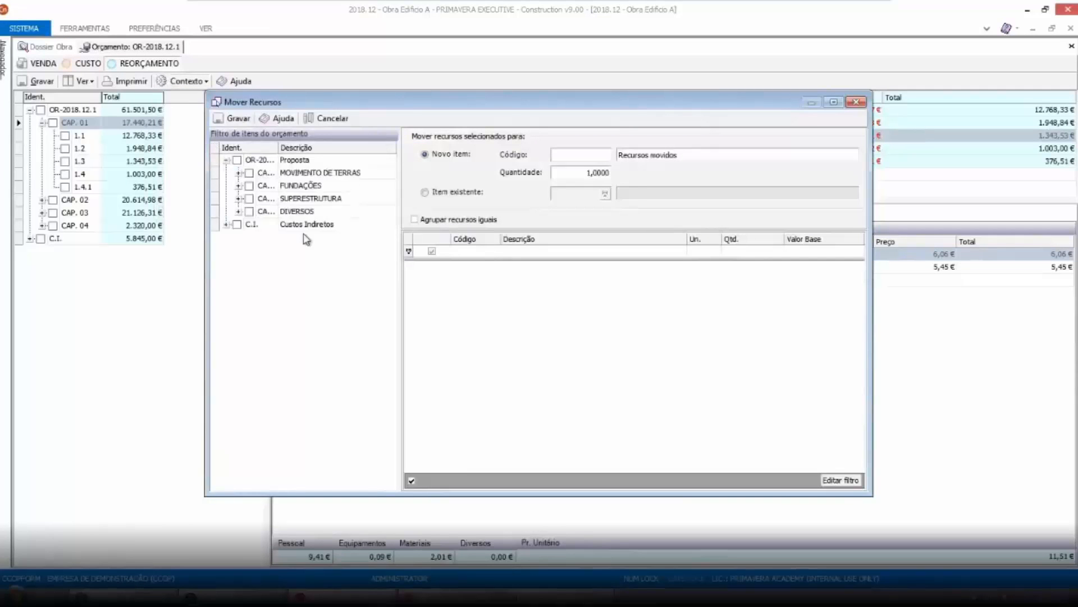
pyautogui.click(238, 173)
pyautogui.click(262, 211)
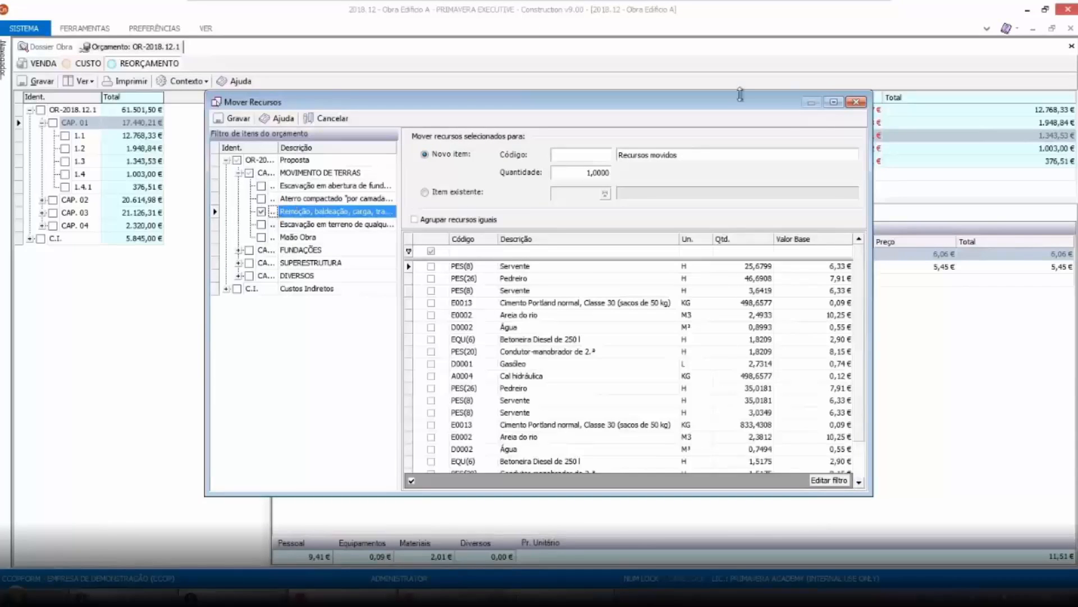
pyautogui.click(834, 101)
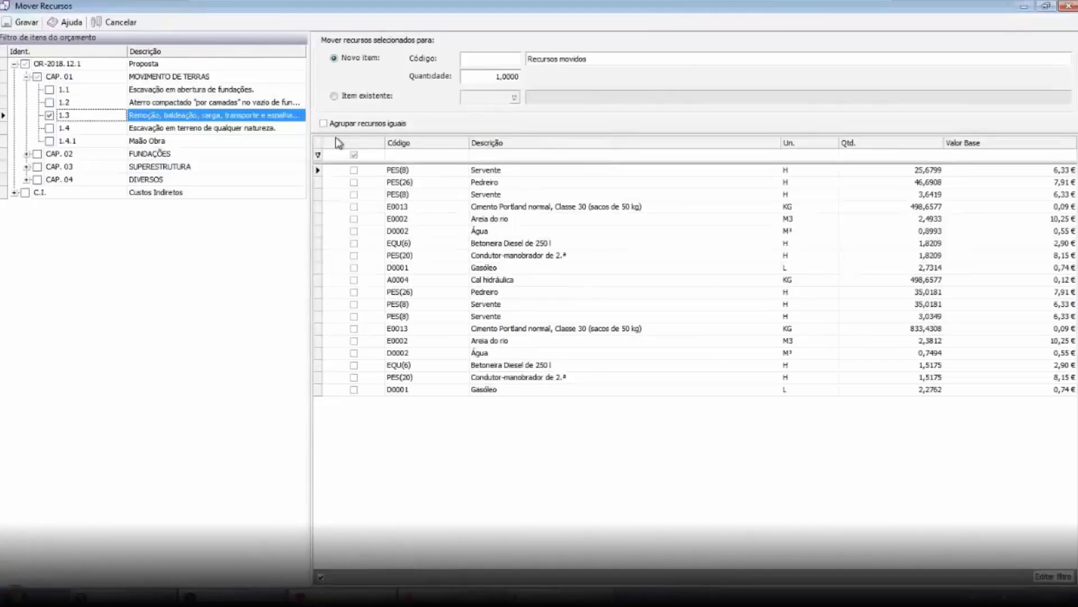
# Move the Pedreiro and two Servente resources of item 1.3 into a new item with code 1.5
pyautogui.click(354, 182)
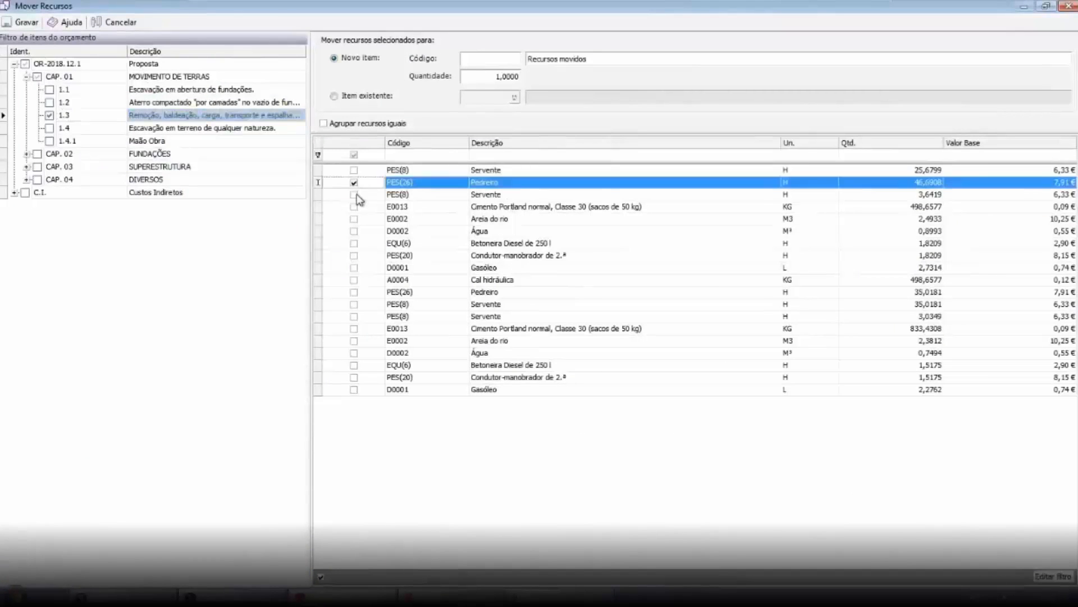
pyautogui.click(353, 194)
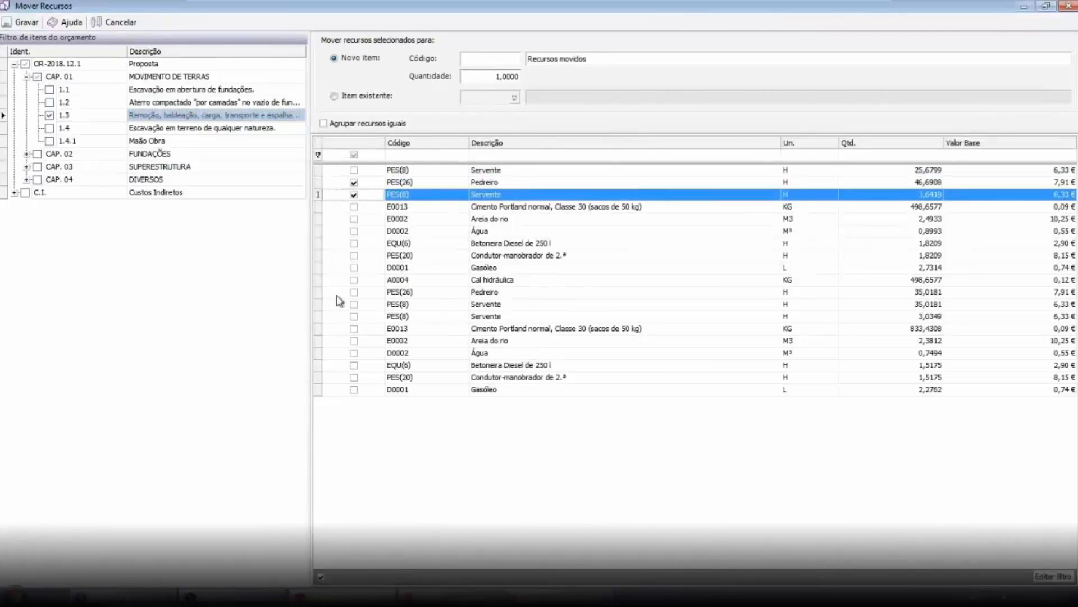
pyautogui.click(353, 309)
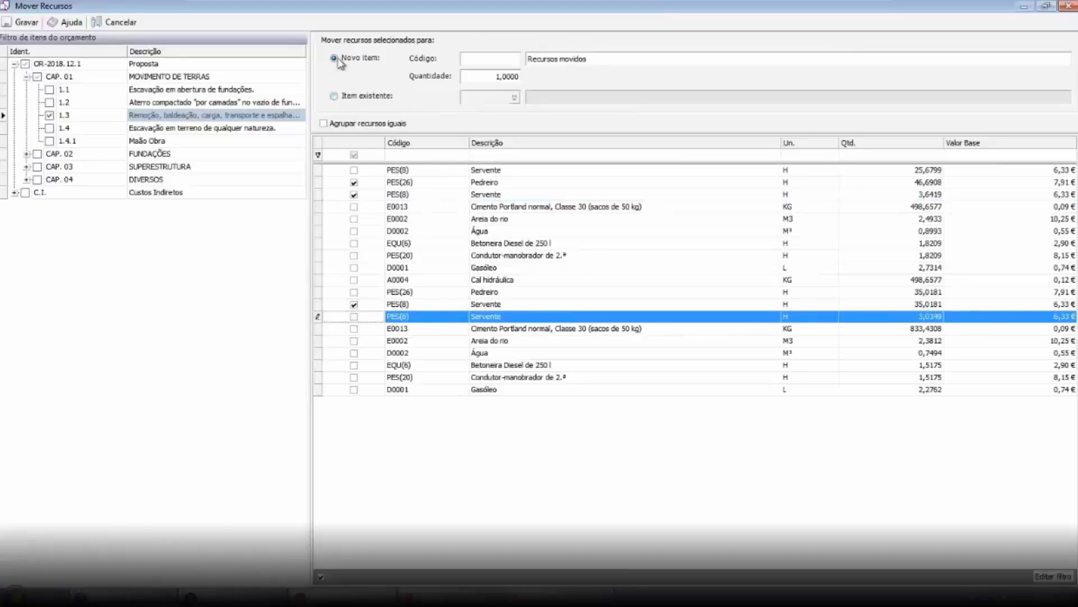
pyautogui.click(473, 57)
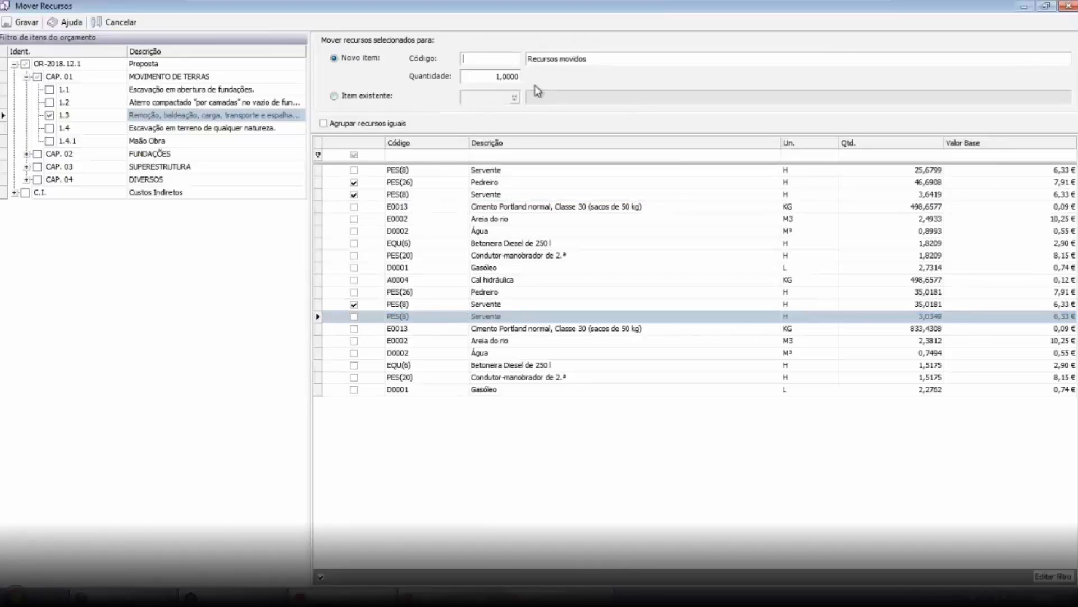
pyautogui.write('1.5')
pyautogui.click(27, 25)
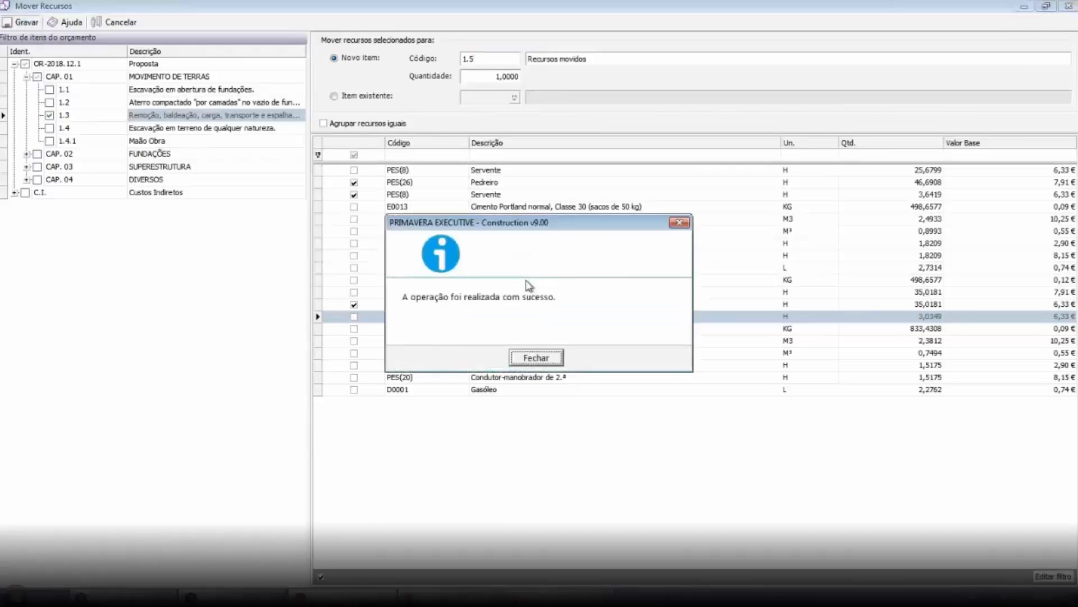
pyautogui.click(535, 358)
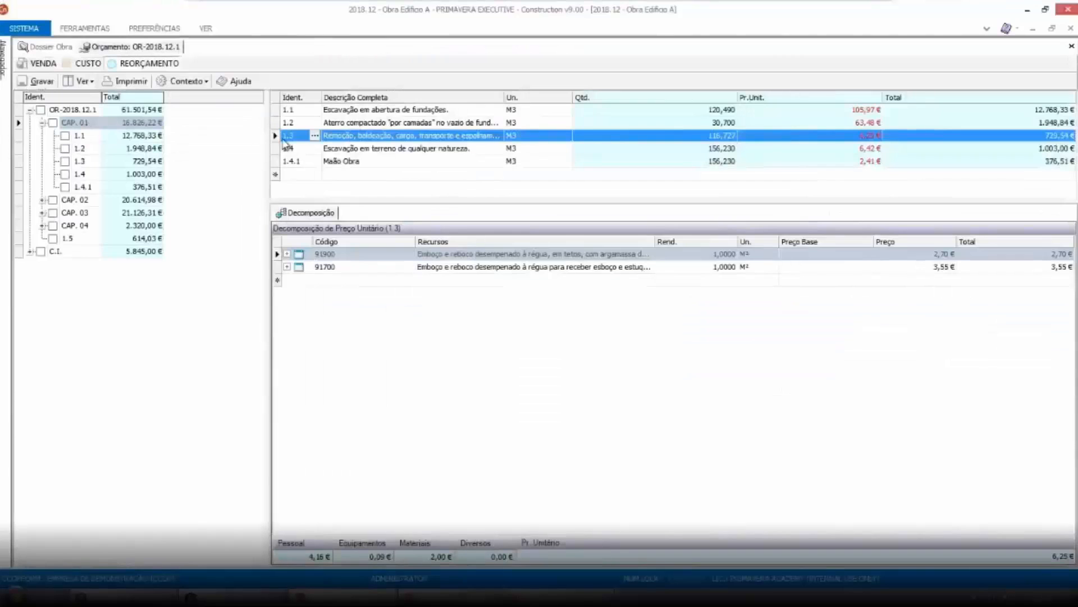
# Try to move item 1.5 into chapter CAP. 01 in the budget tree
pyautogui.click(66, 238)
pyautogui.moveTo(76, 241); pyautogui.dragTo(78, 126)
pyautogui.click(506, 356)
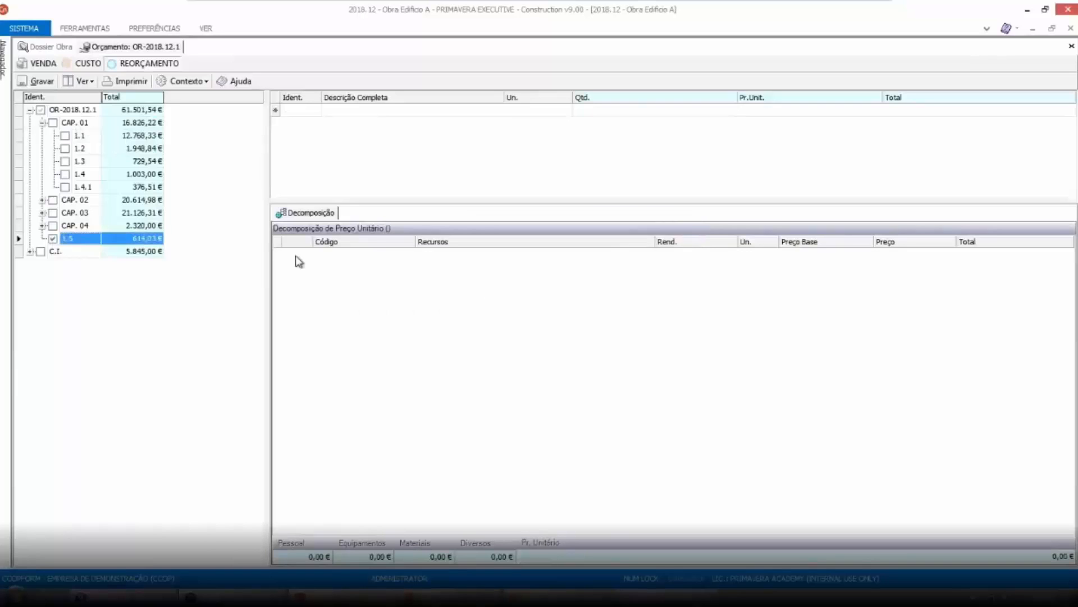
pyautogui.click(536, 363)
# Compare the budget root and chapter CAP. 01 items across the Custo, Venda and Reorçamento views
pyautogui.click(70, 109)
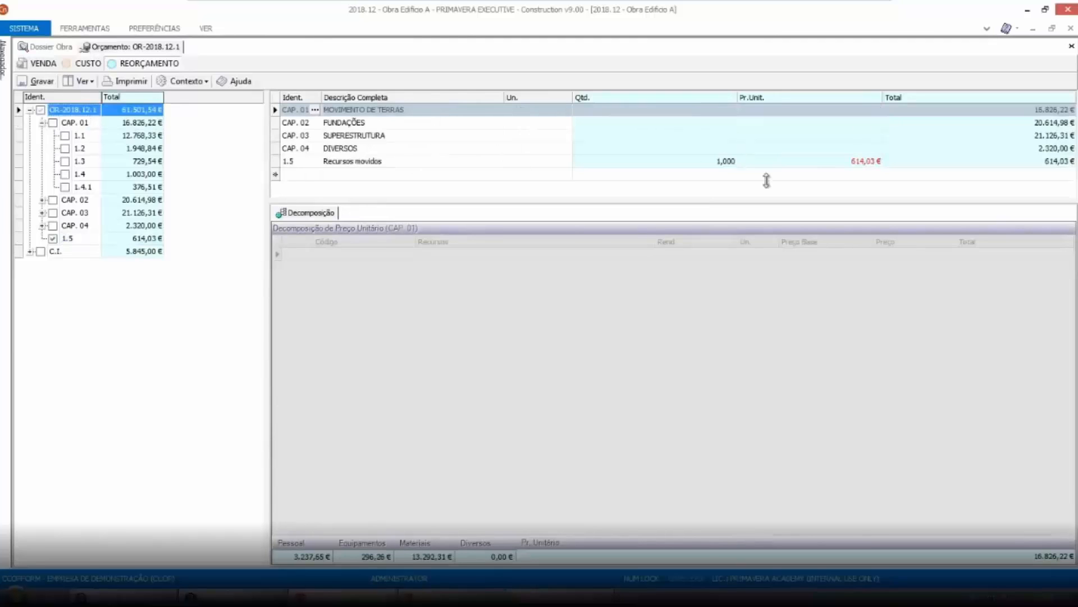
pyautogui.click(84, 123)
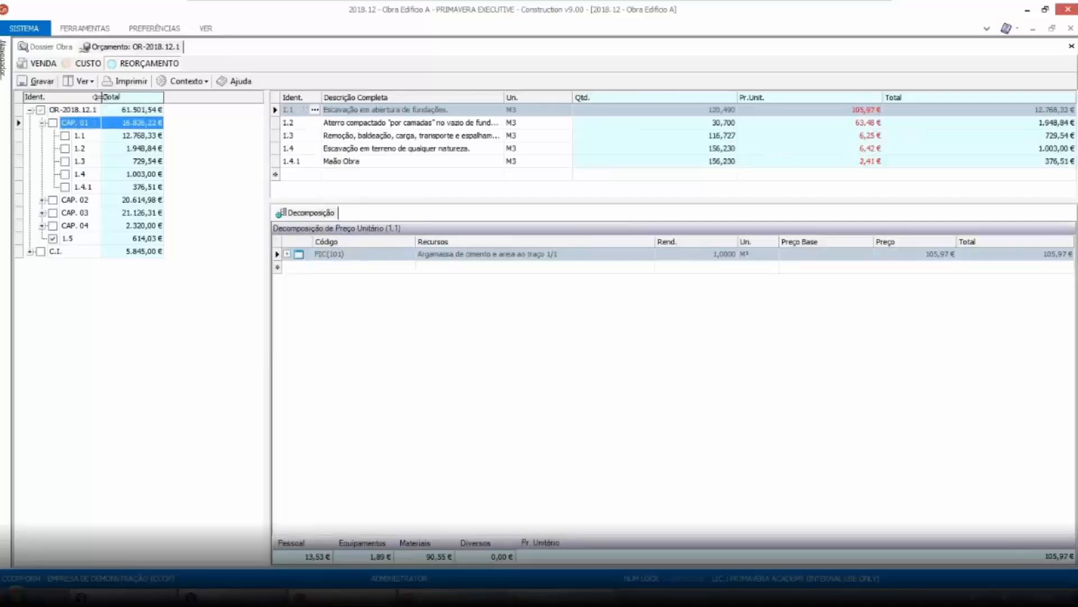
pyautogui.click(84, 63)
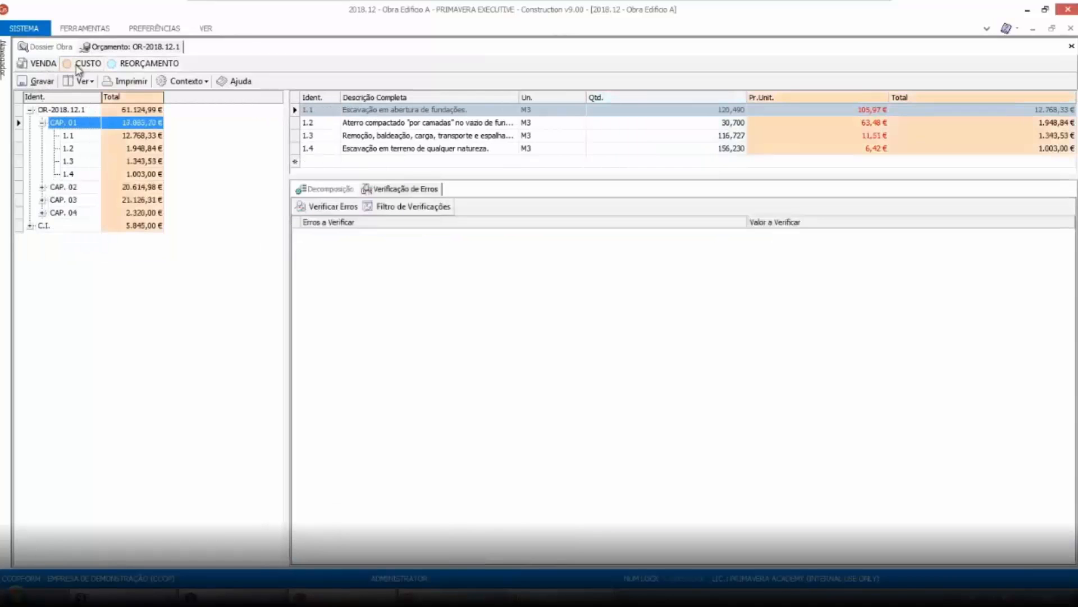
pyautogui.click(142, 64)
pyautogui.click(287, 163)
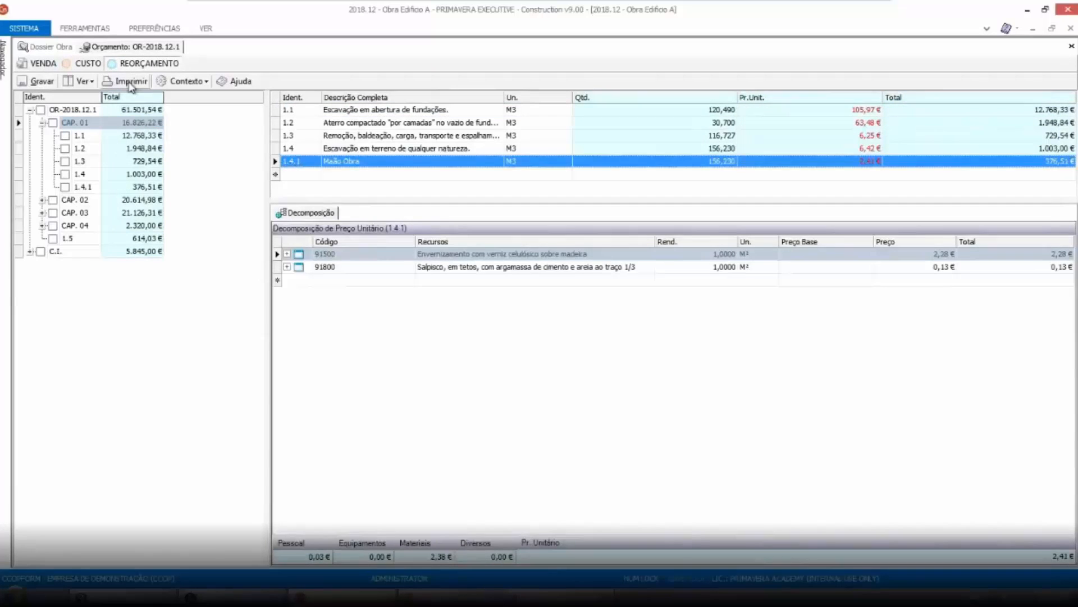
pyautogui.click(87, 64)
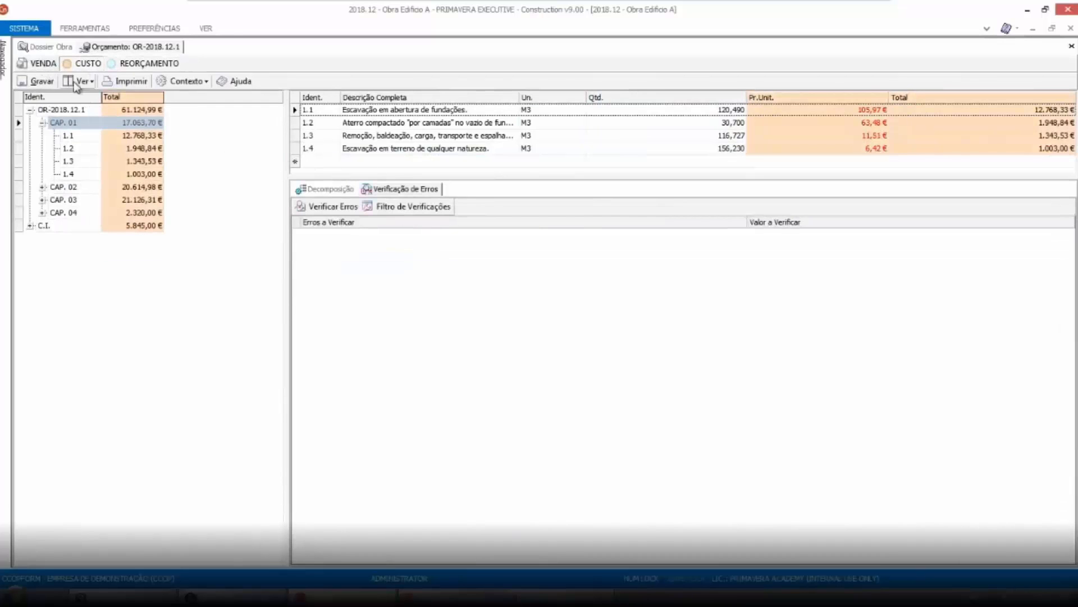
pyautogui.click(39, 66)
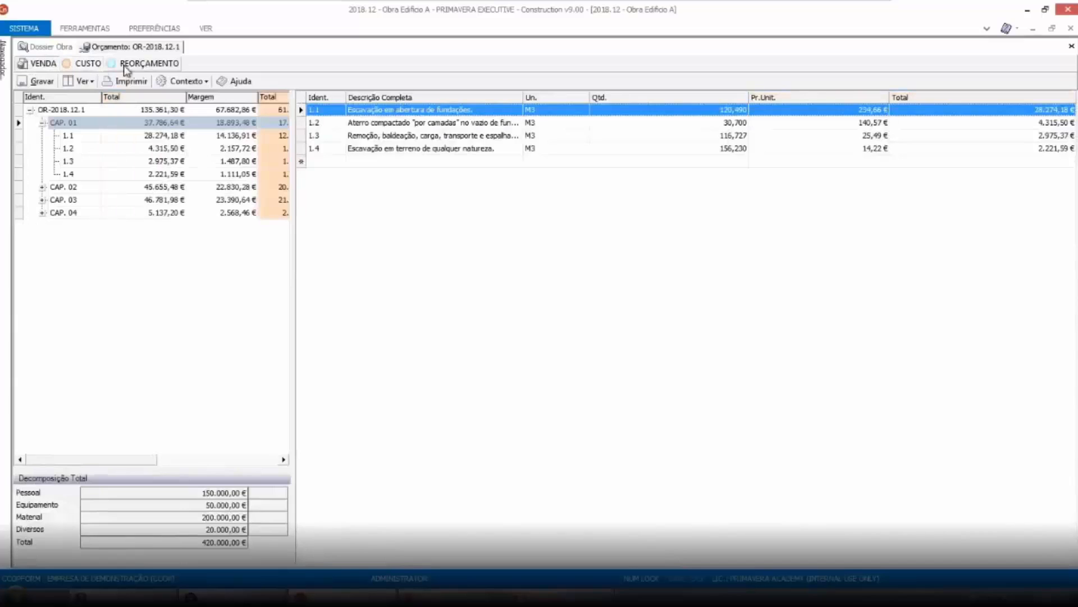
pyautogui.click(140, 64)
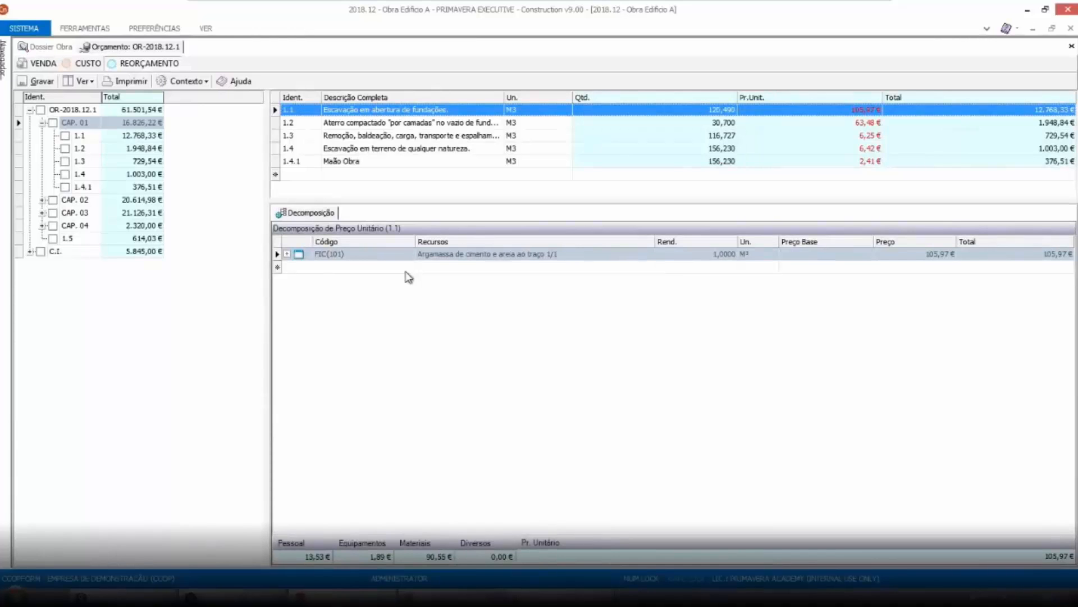
# Add the Classe column to the budget tree through column customisation
pyautogui.rightClick(197, 102)
pyautogui.click(220, 106)
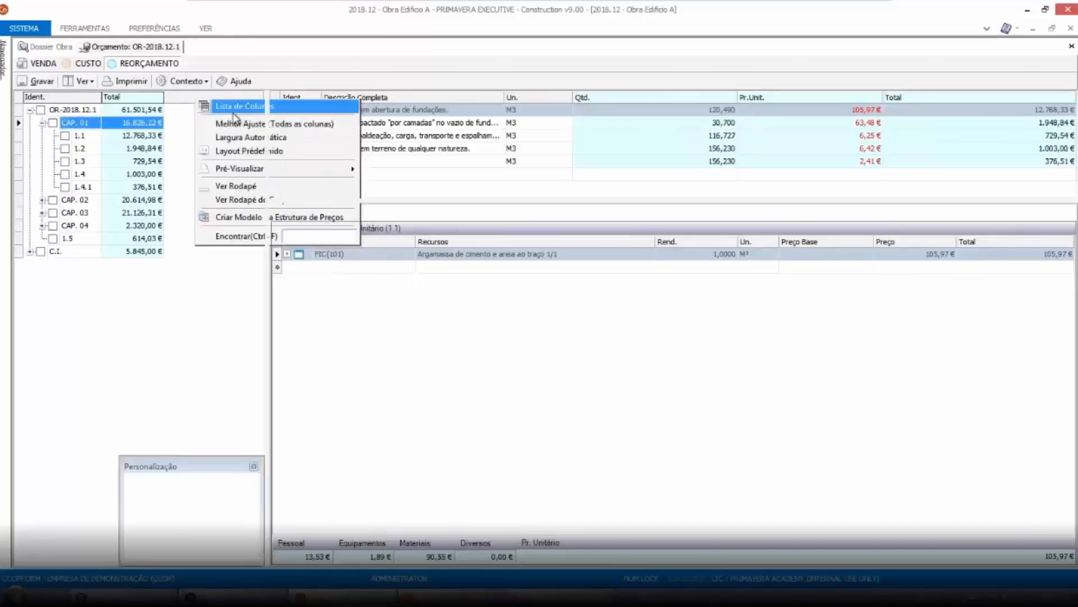
pyautogui.moveTo(211, 466); pyautogui.dragTo(452, 277)
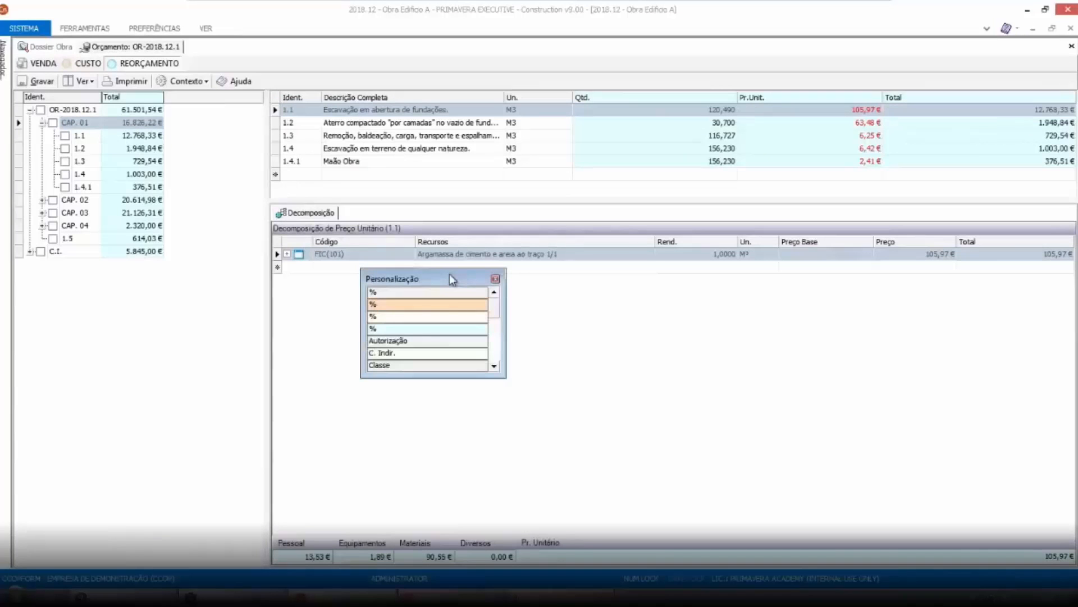
pyautogui.scroll(-1, 498, 313)
pyautogui.moveTo(466, 328); pyautogui.dragTo(189, 98)
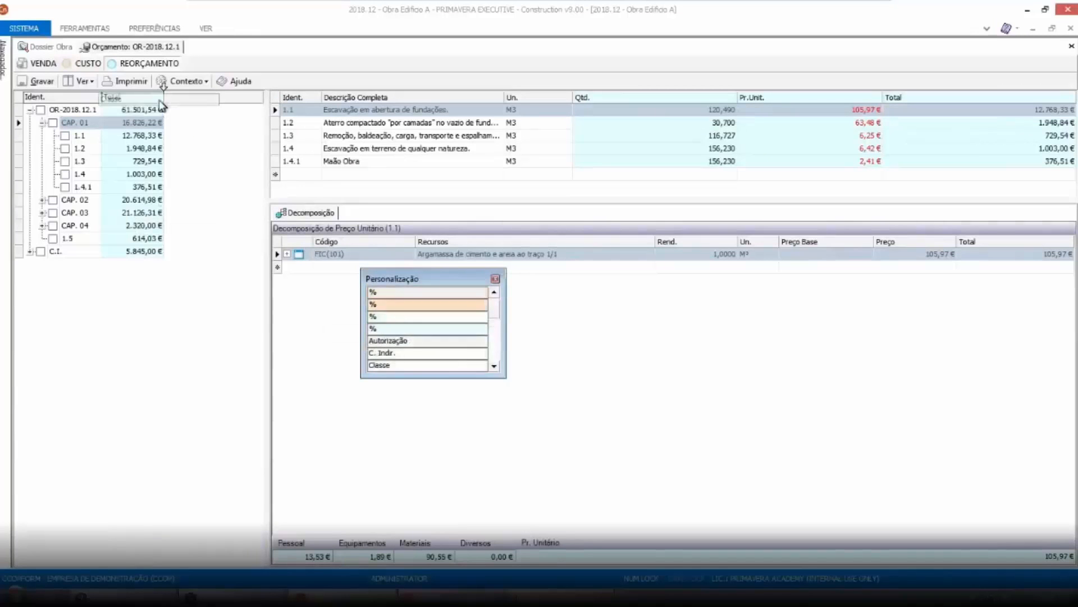
pyautogui.click(495, 278)
# Widen the budget tree pane and its Classe column
pyautogui.moveTo(390, 192); pyautogui.dragTo(471, 201)
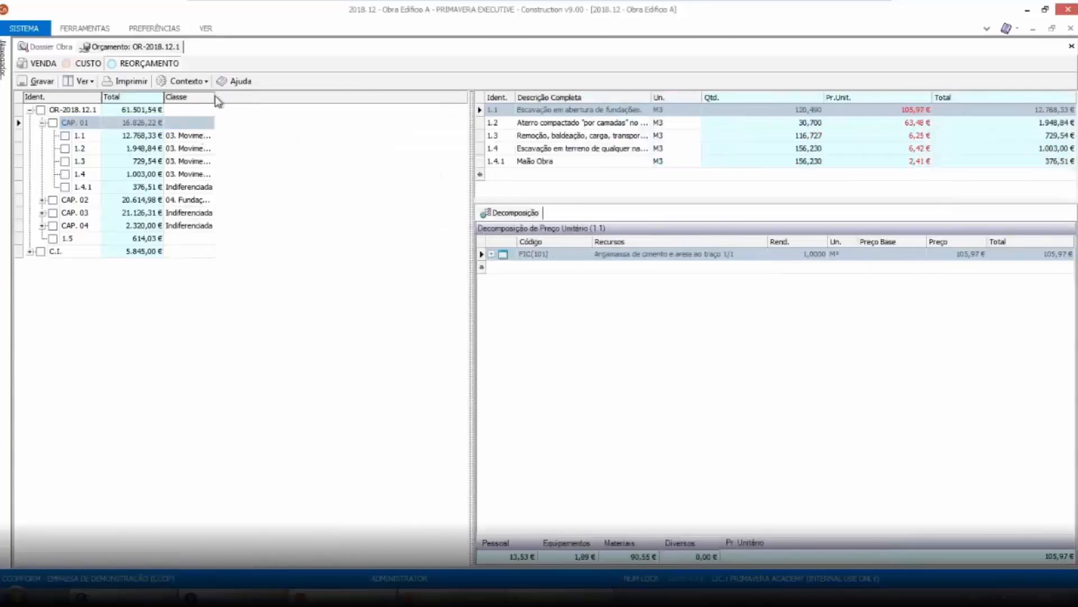
pyautogui.moveTo(215, 98); pyautogui.dragTo(278, 98)
pyautogui.click(217, 136)
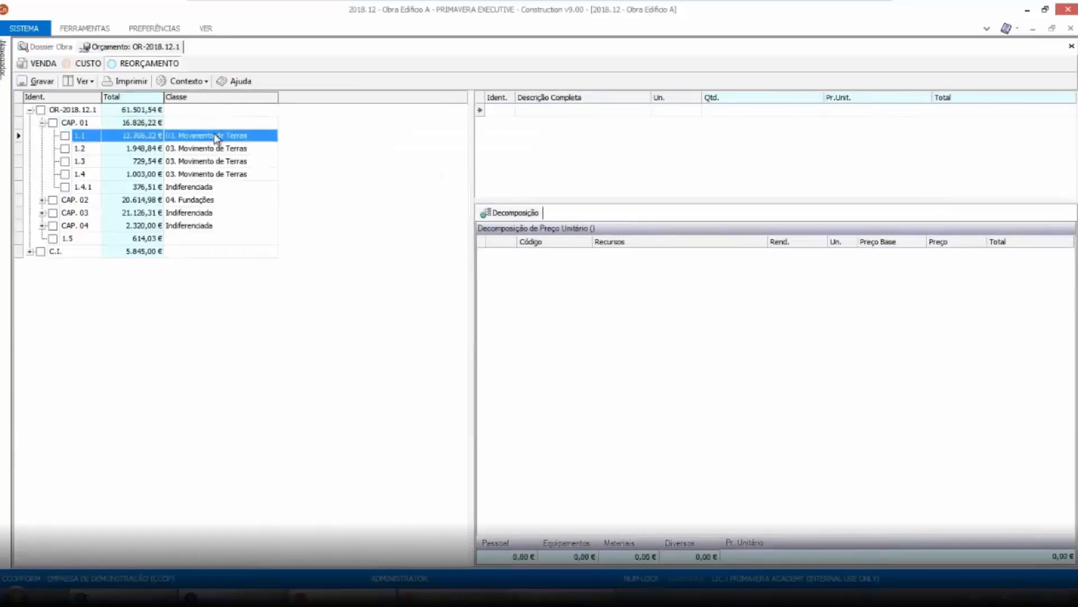
# Set item 1.4.1's class to 01. Estaleiro in the budget tree
pyautogui.click(217, 187)
pyautogui.click(259, 189)
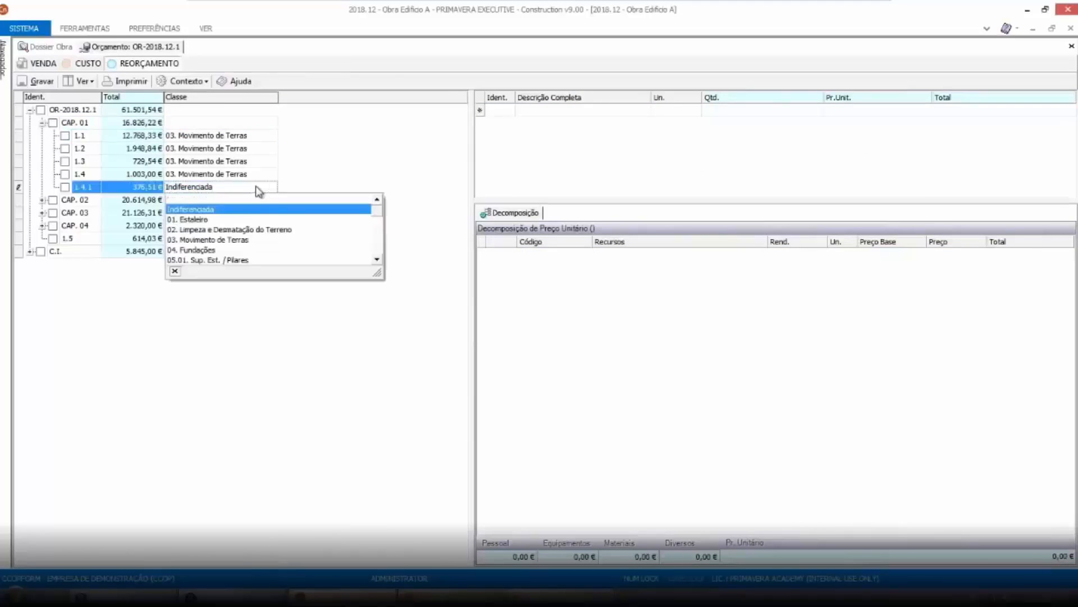
pyautogui.click(219, 219)
pyautogui.click(229, 215)
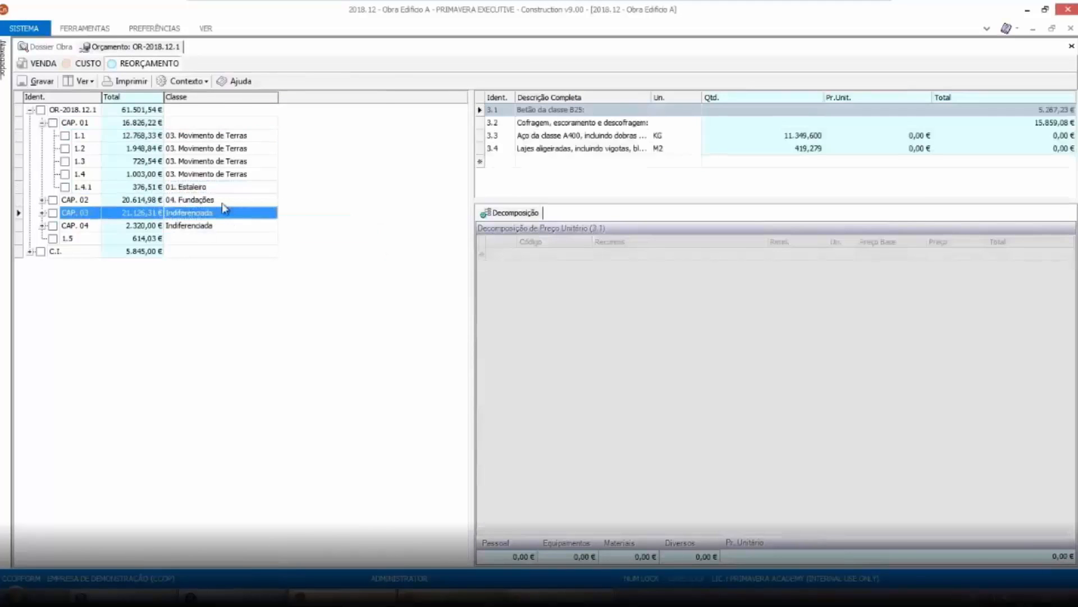
# Change item 1.4.1's class to 04. Fundações
pyautogui.click(235, 189)
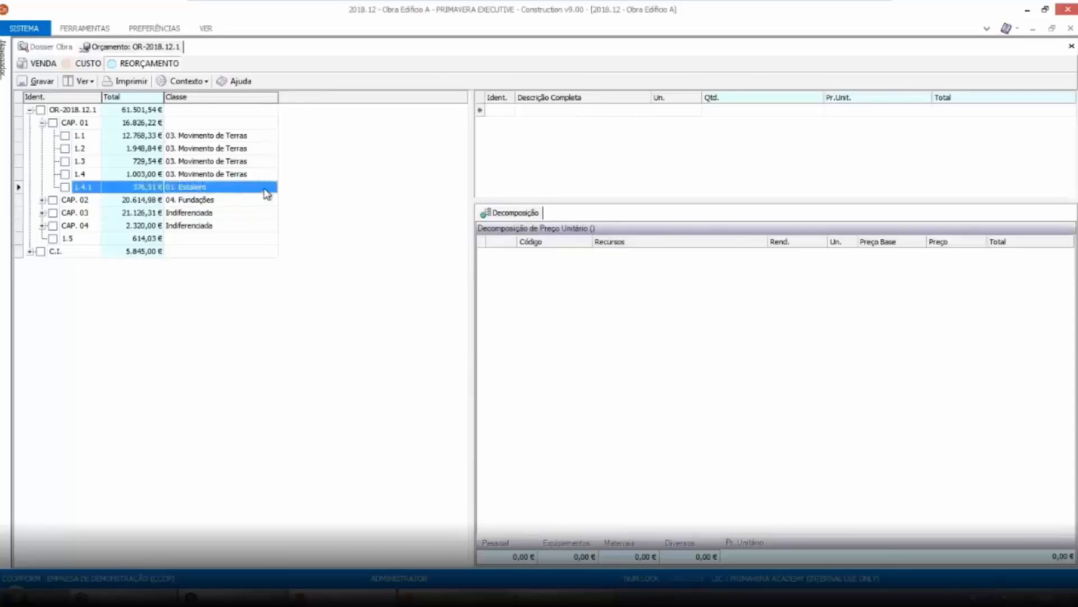
pyautogui.click(267, 193)
pyautogui.click(267, 191)
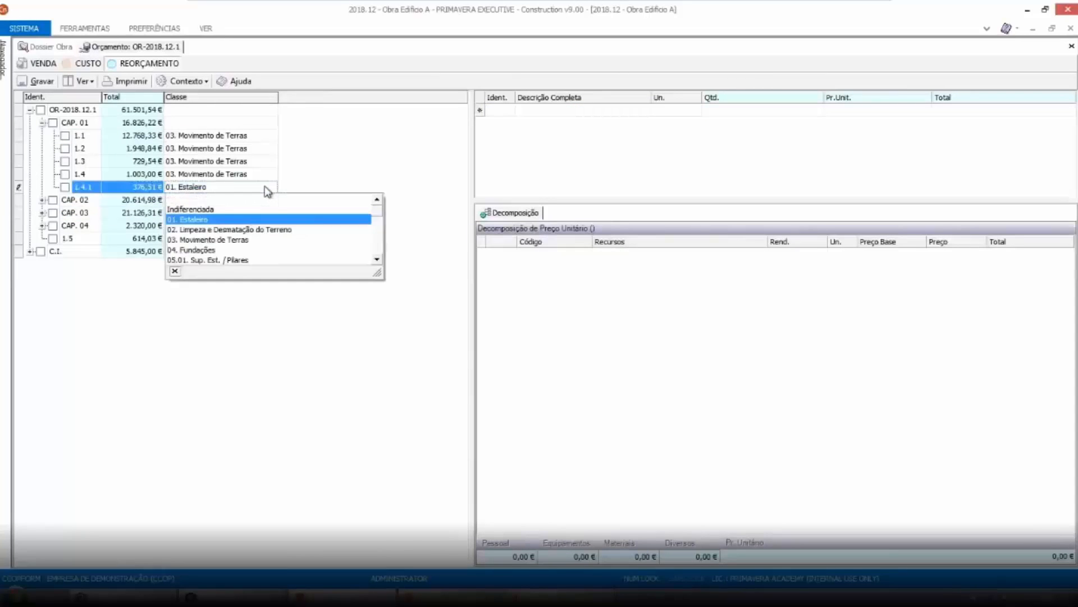
pyautogui.click(227, 250)
# Set chapter CAP. 02's class to 05.03. Sup. Est. / Paredes
pyautogui.click(216, 215)
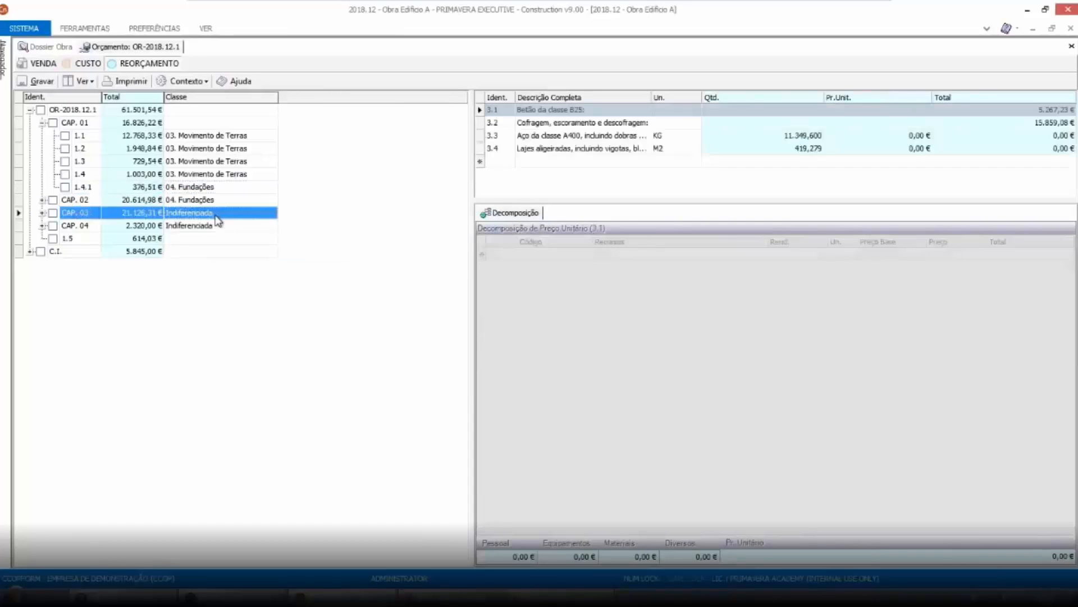
pyautogui.click(215, 201)
pyautogui.click(257, 202)
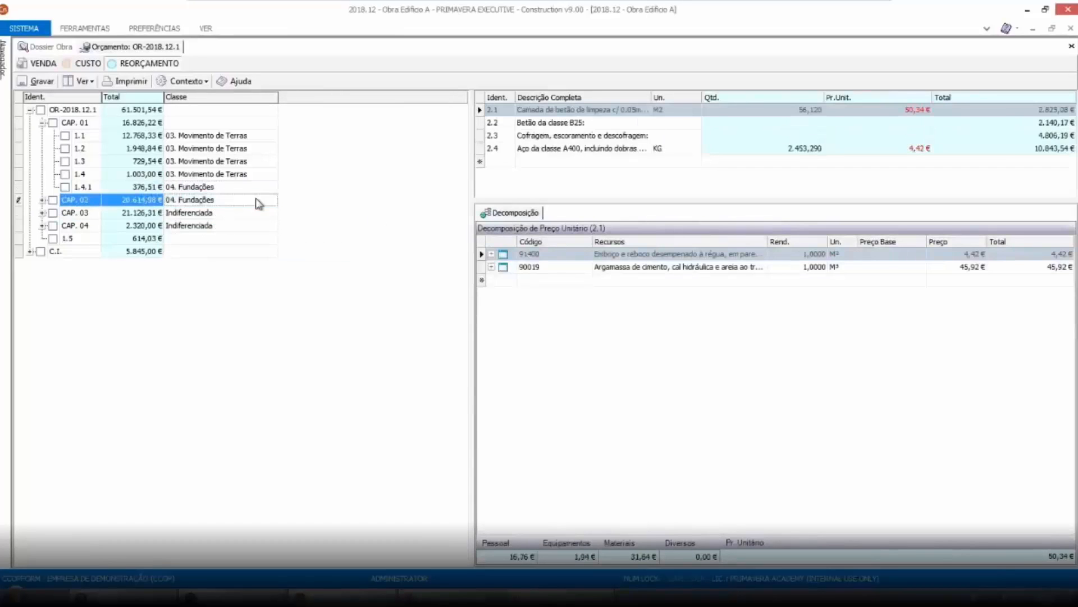
pyautogui.click(258, 203)
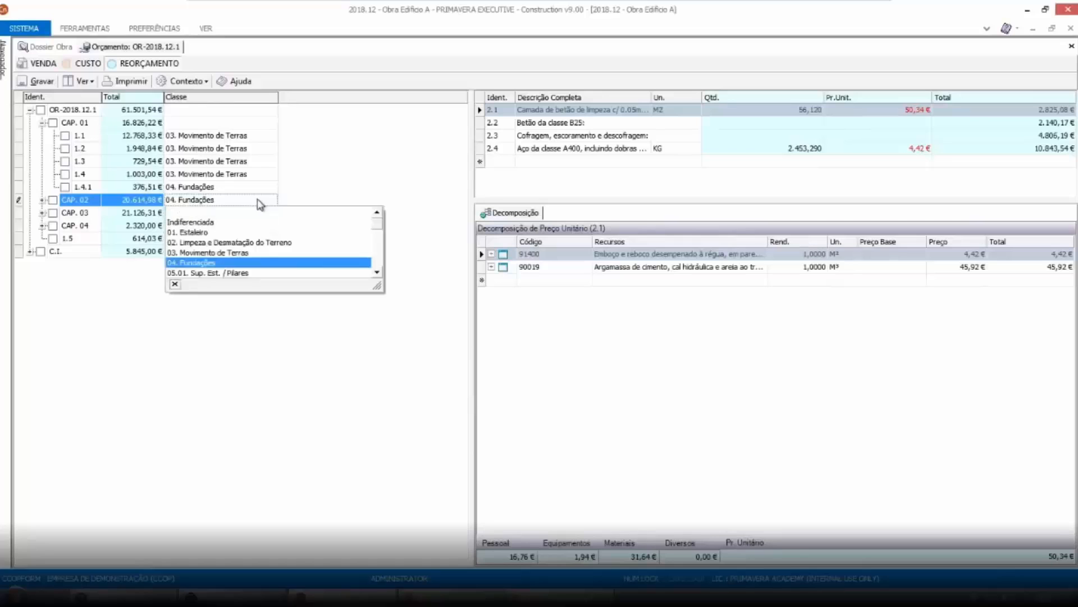
pyautogui.click(378, 274)
pyautogui.click(379, 274)
pyautogui.click(378, 274)
pyautogui.click(378, 274)
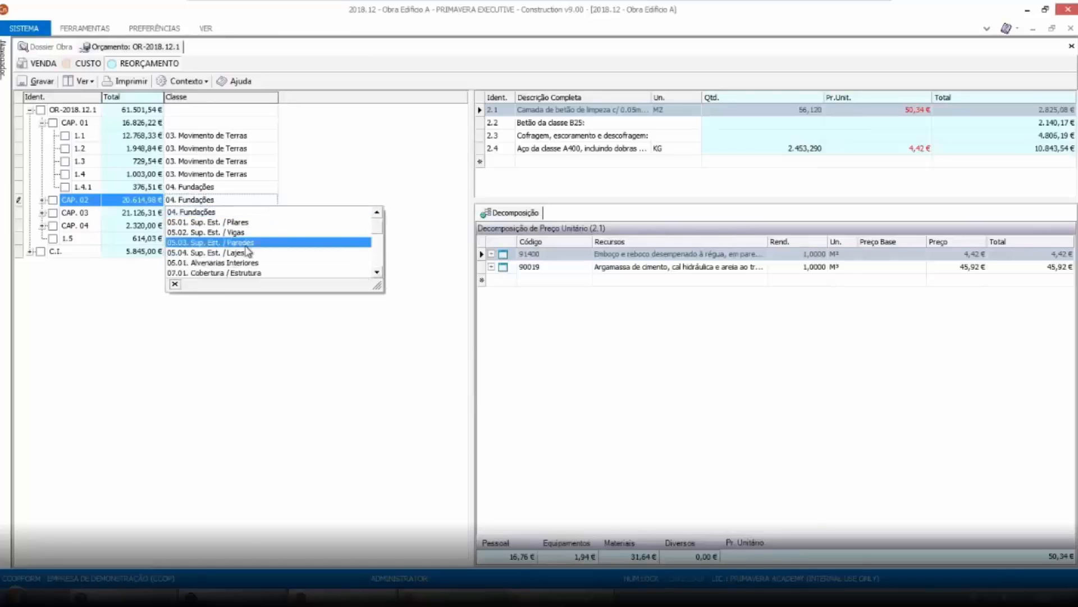
pyautogui.click(246, 246)
# Set chapter CAP. 03's class to 07.01. Cobertura / Estrutura
pyautogui.click(221, 212)
pyautogui.click(257, 216)
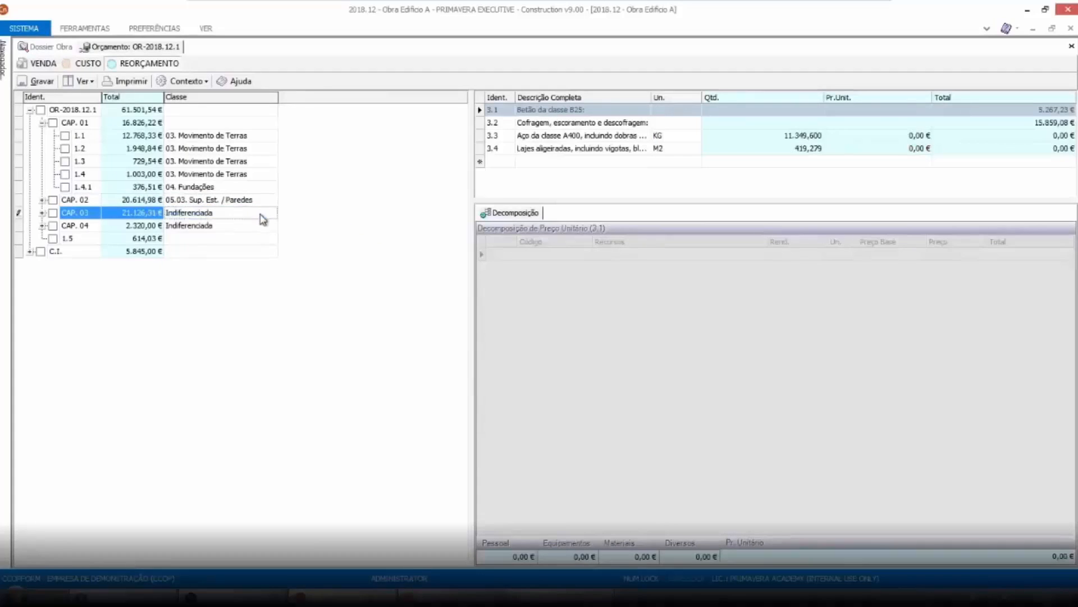
pyautogui.click(263, 219)
pyautogui.click(377, 286)
pyautogui.click(376, 286)
pyautogui.click(377, 286)
pyautogui.click(376, 286)
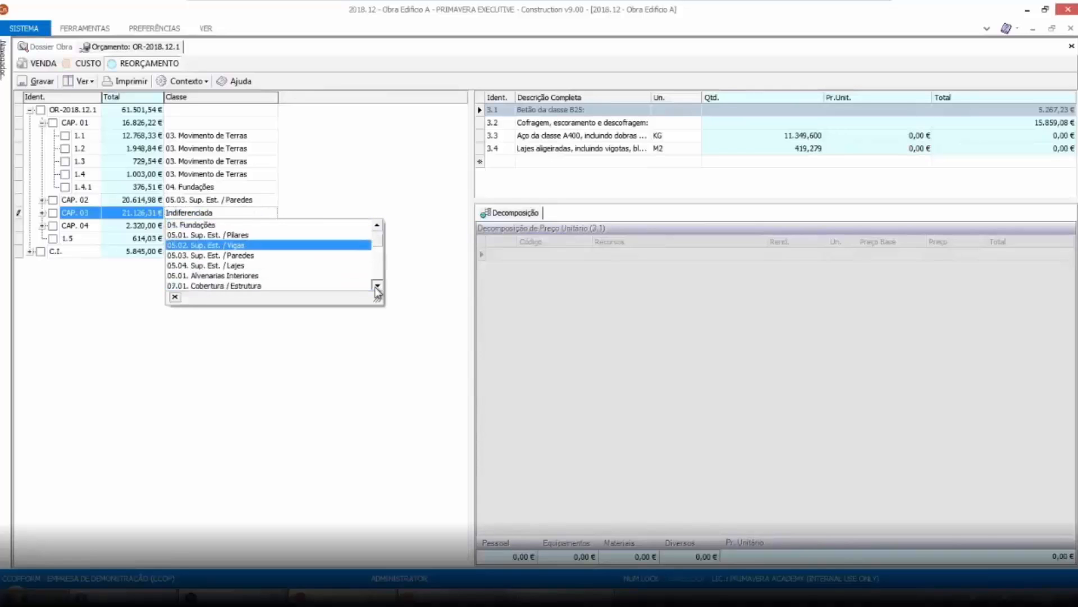
pyautogui.click(377, 287)
pyautogui.click(376, 287)
pyautogui.click(376, 287)
pyautogui.click(376, 287)
pyautogui.click(376, 287)
pyautogui.click(376, 287)
pyautogui.click(232, 226)
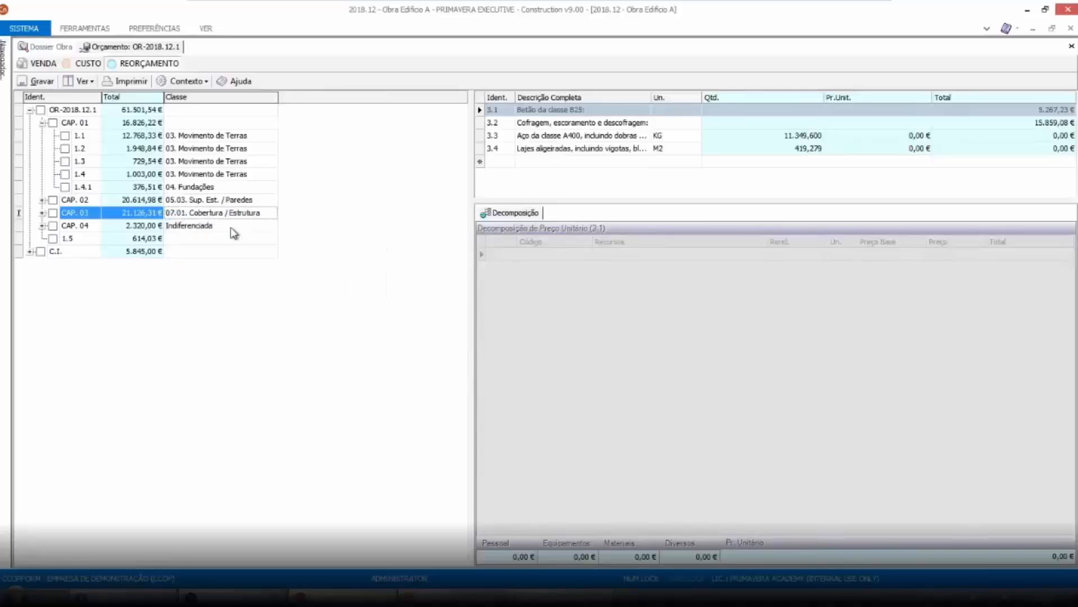
# Set chapter CAP. 04's class to 08.01. Vãos Exteriores / Guarnecimentos
pyautogui.click(230, 228)
pyautogui.click(230, 228)
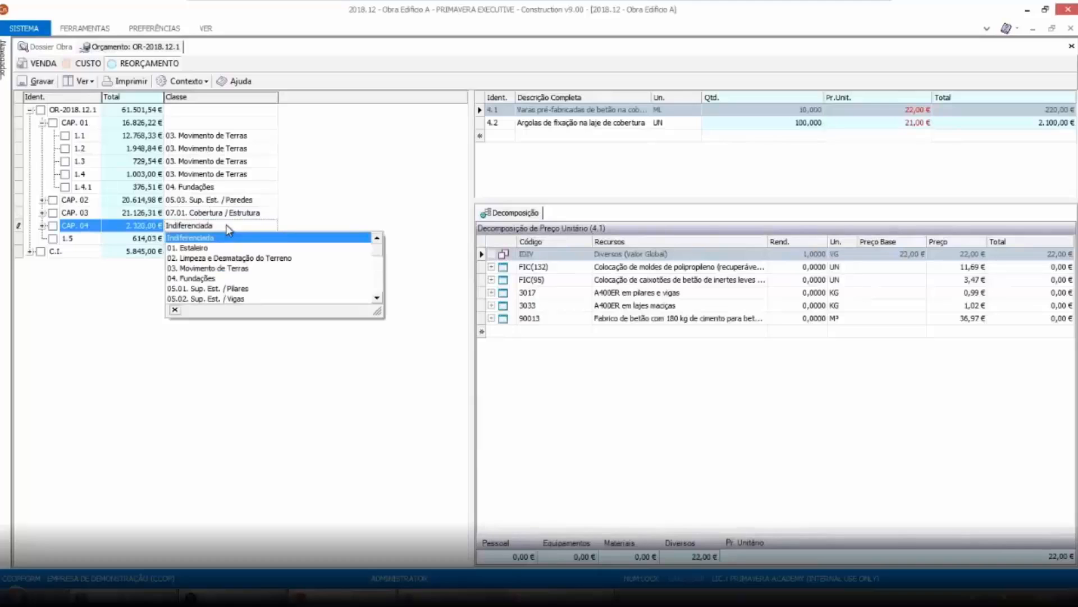
pyautogui.click(377, 299)
pyautogui.click(377, 298)
pyautogui.click(377, 298)
pyautogui.click(377, 299)
pyautogui.click(377, 298)
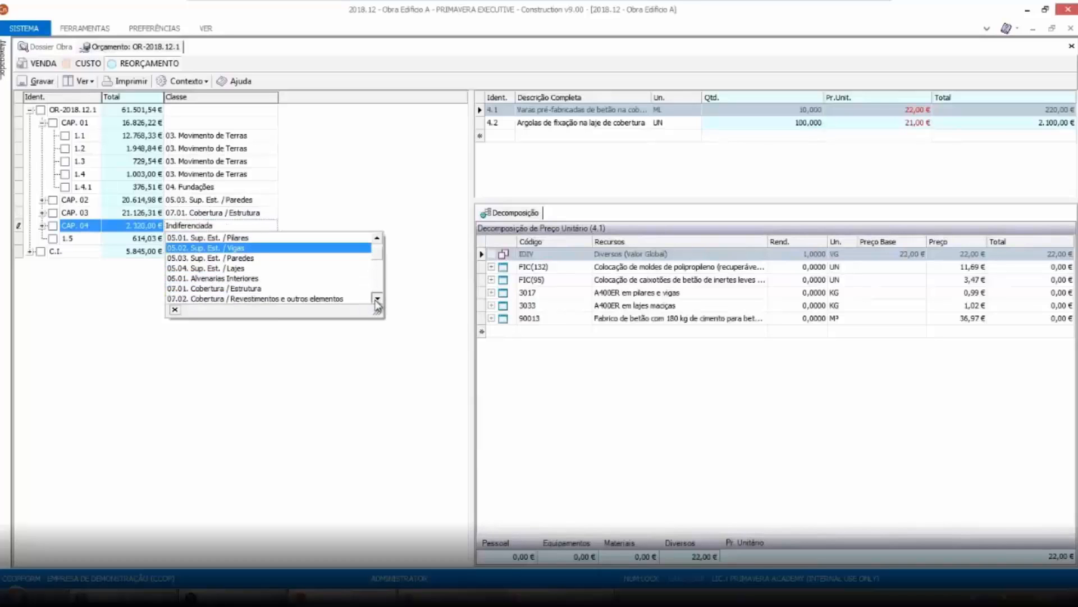
pyautogui.click(377, 298)
pyautogui.click(377, 299)
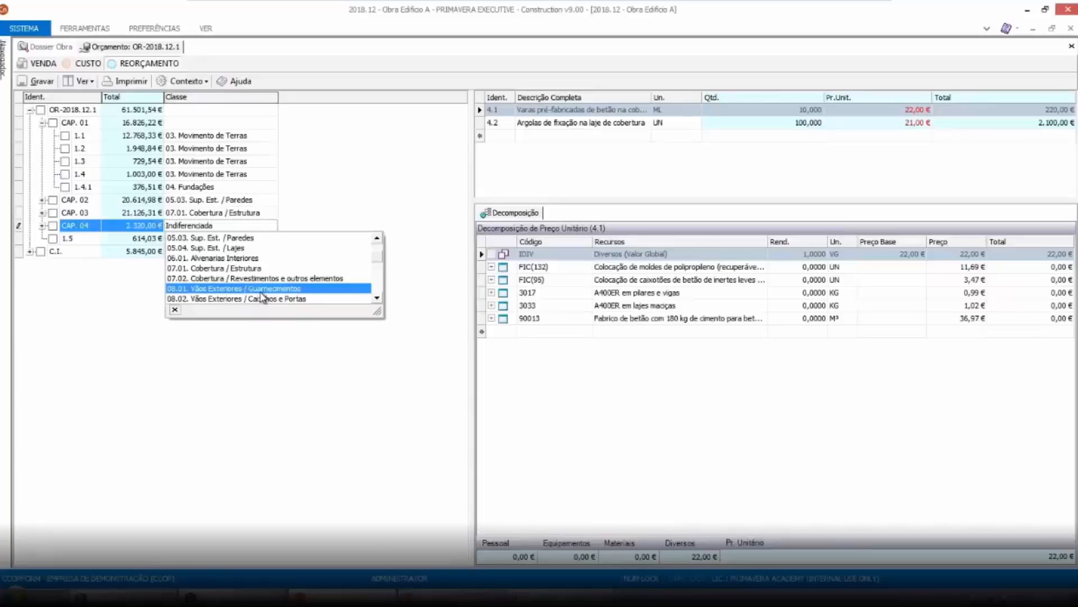
pyautogui.click(261, 291)
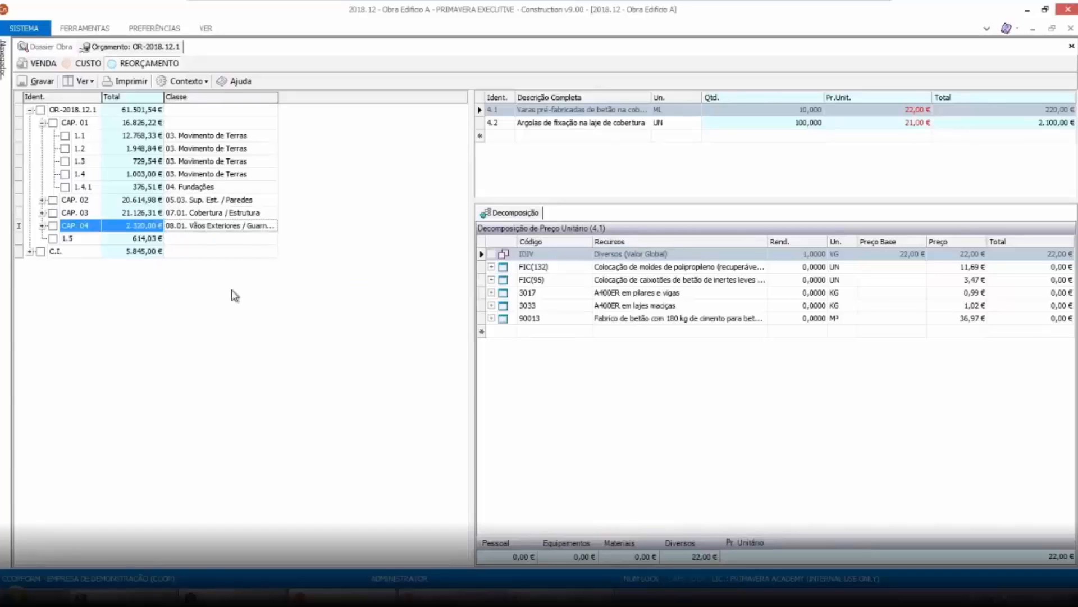
# Save the re-budget and close the budget document
pyautogui.click(210, 239)
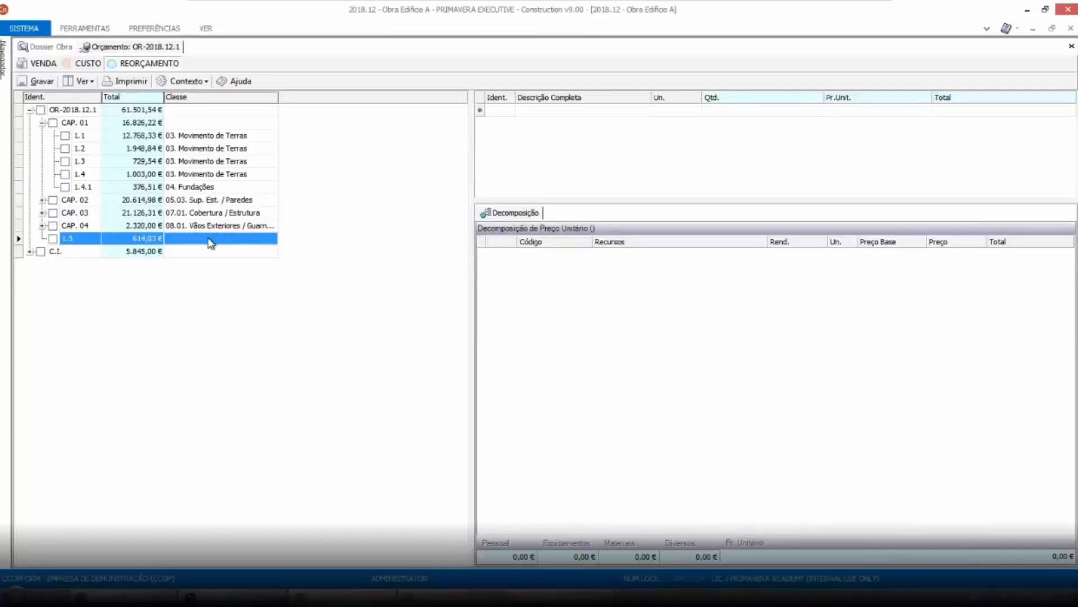
pyautogui.click(39, 82)
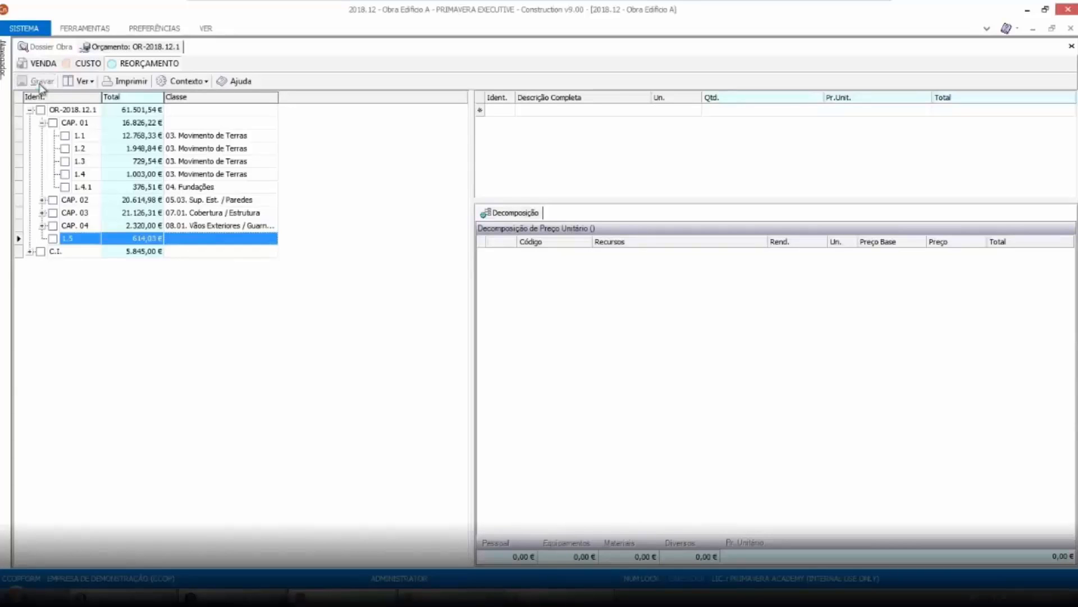
pyautogui.click(1071, 46)
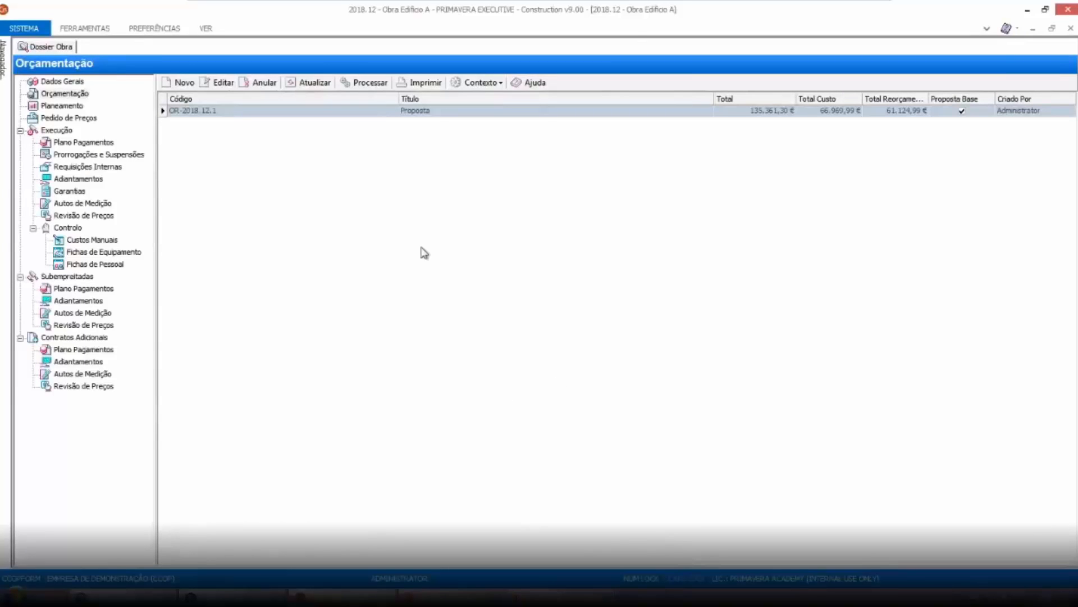
# Change the work's state through the consignment wizard, keeping the default cost-centre and article settings
pyautogui.click(75, 83)
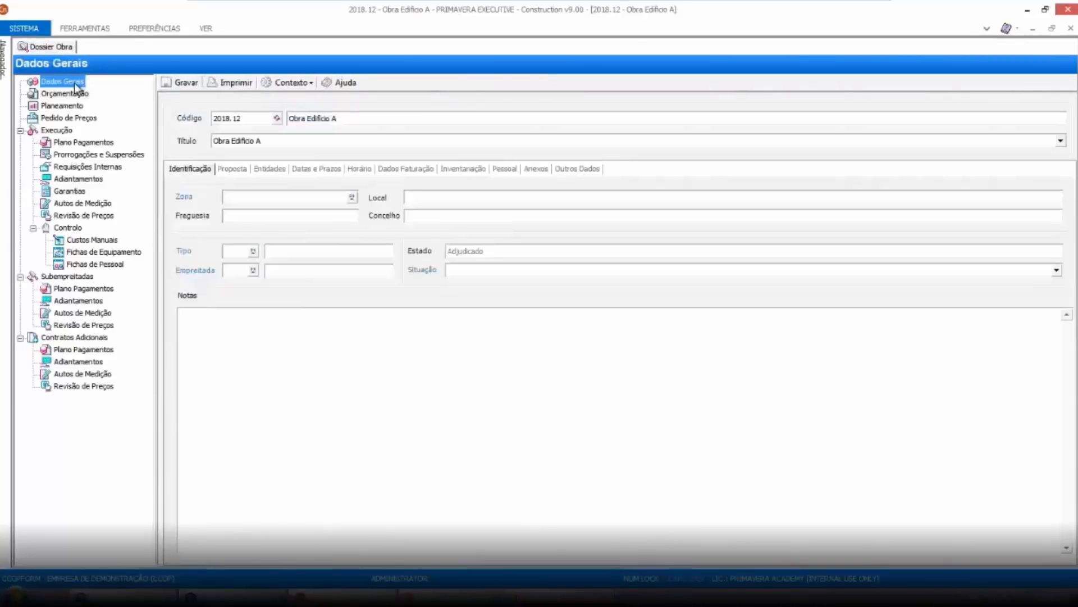
pyautogui.click(307, 87)
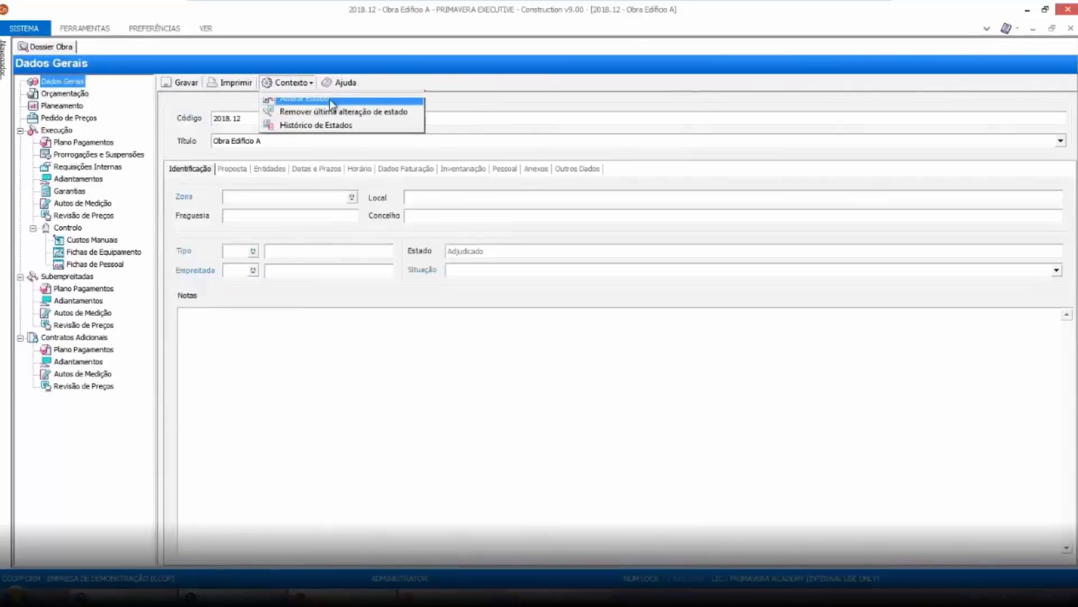
pyautogui.click(306, 98)
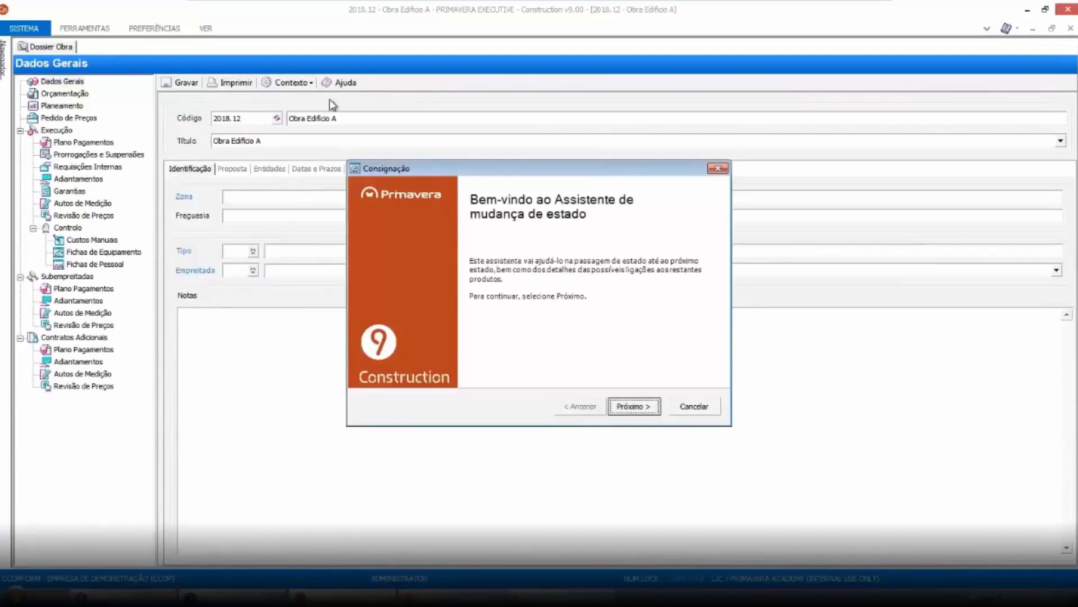
pyautogui.click(633, 406)
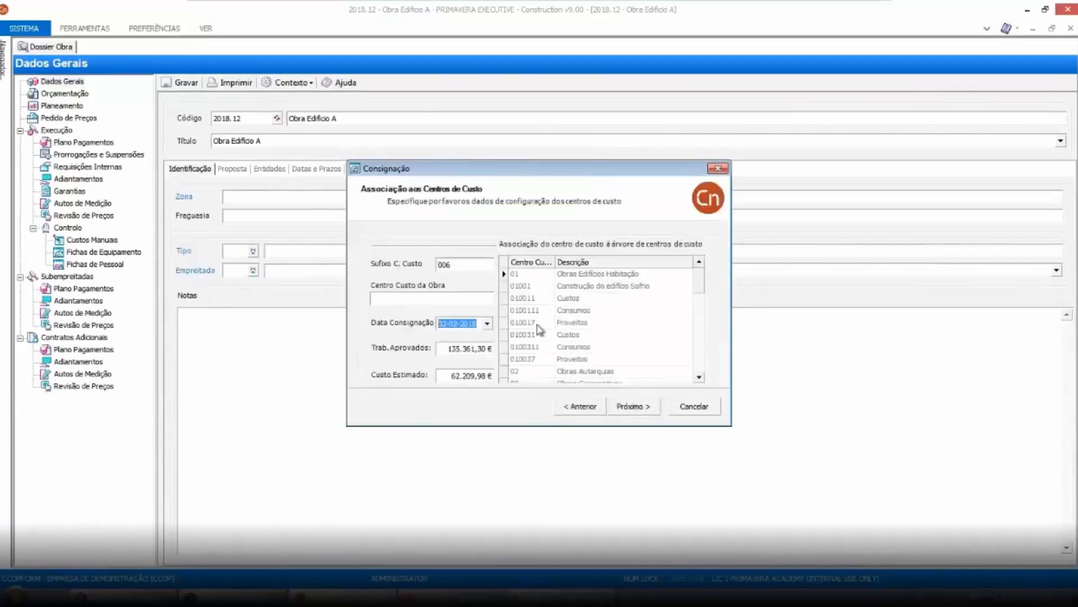
pyautogui.click(699, 377)
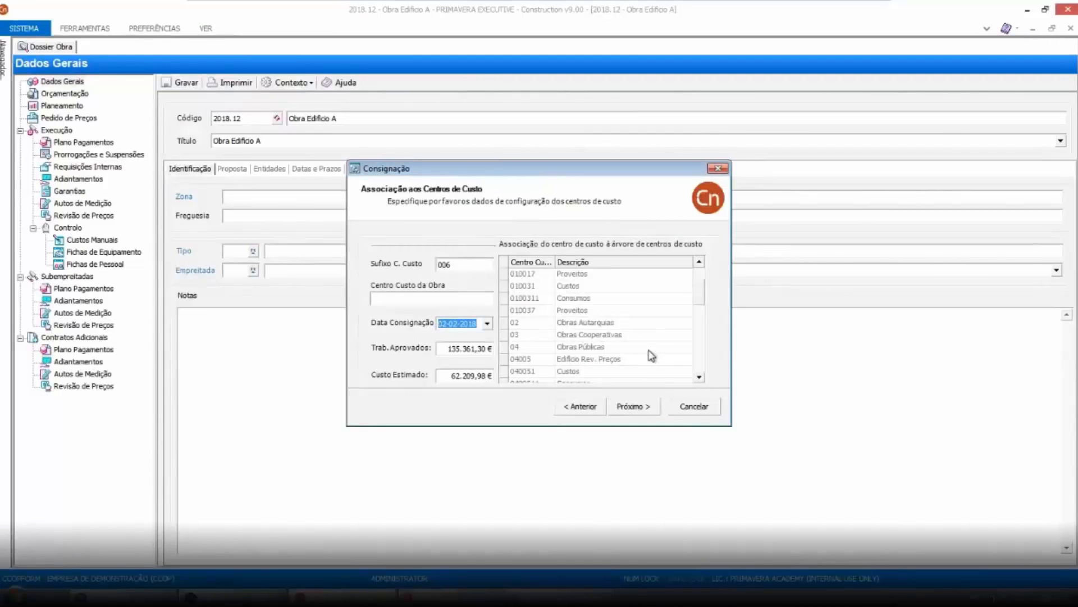
pyautogui.click(531, 325)
pyautogui.click(634, 406)
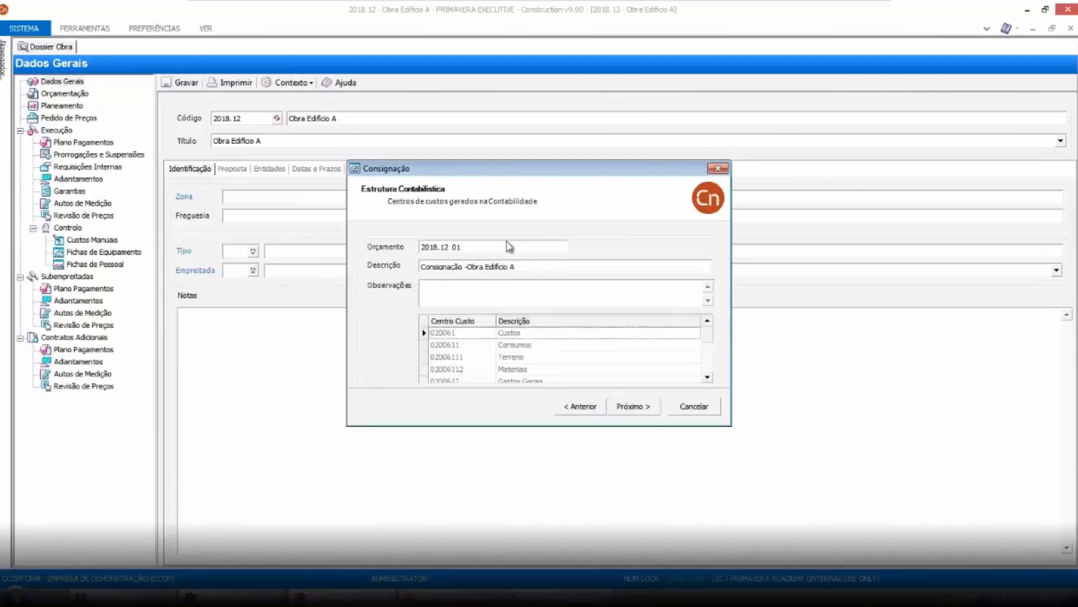
pyautogui.click(632, 407)
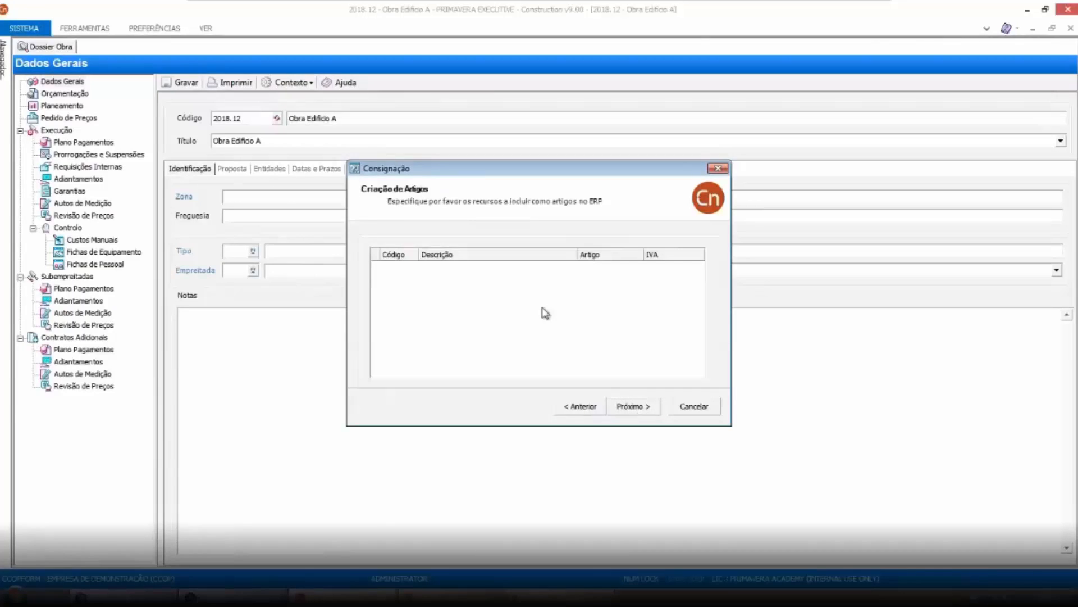
pyautogui.click(634, 409)
pyautogui.click(634, 406)
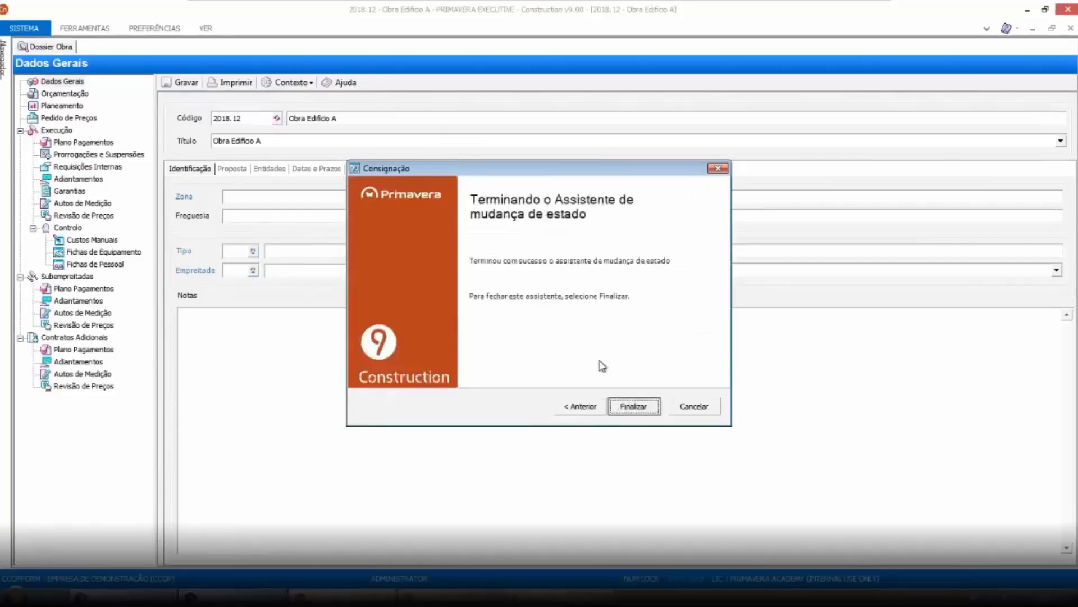
pyautogui.click(643, 410)
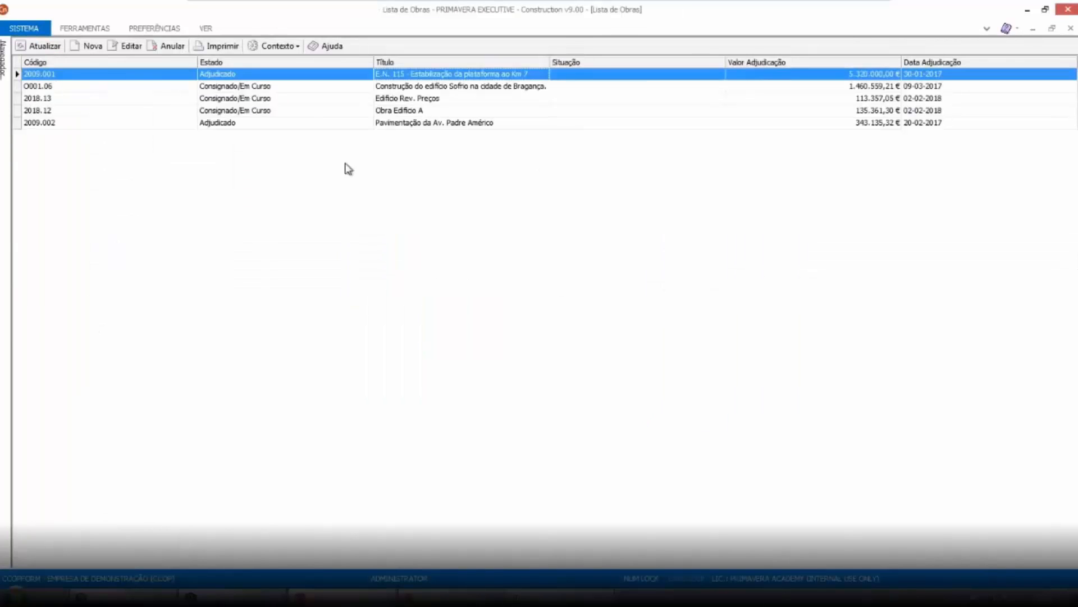
# Reopen the closed budget OR-2018.12.1 through its budget state operations and confirm
pyautogui.doubleClick(383, 111)
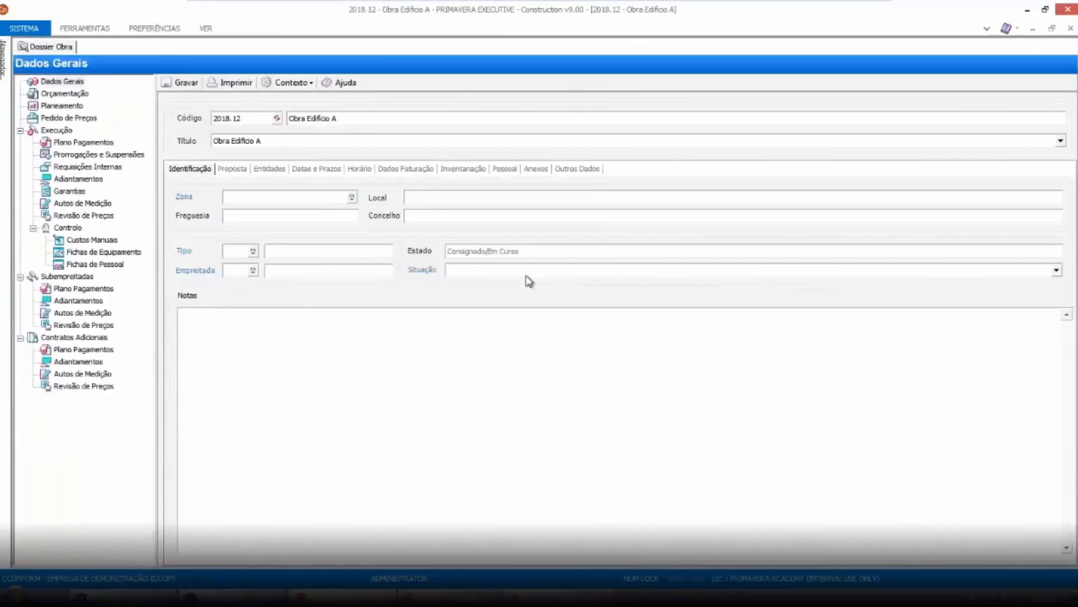
pyautogui.click(48, 94)
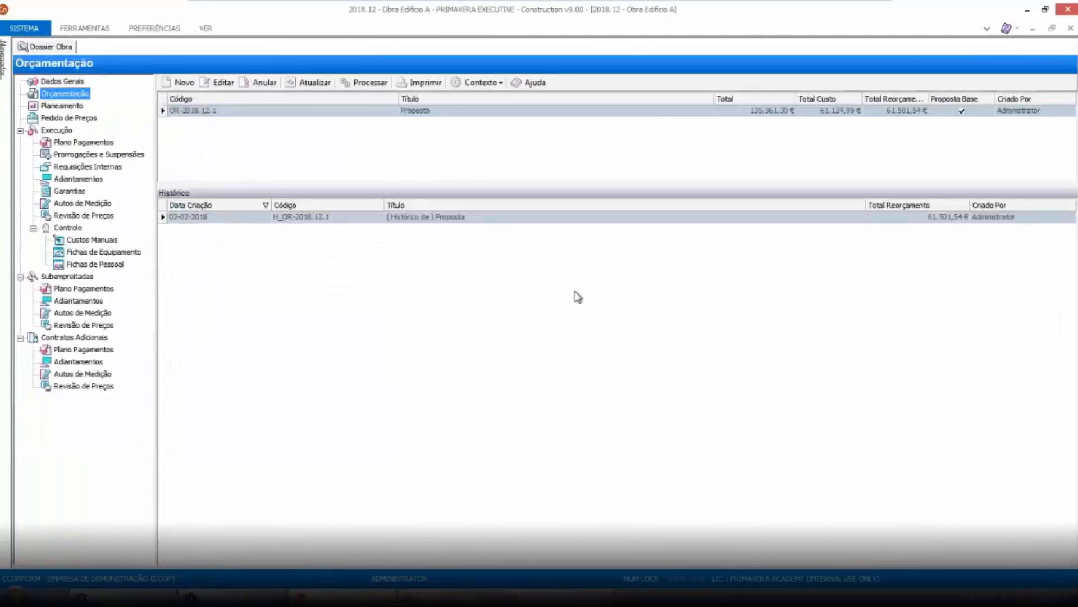
pyautogui.click(428, 112)
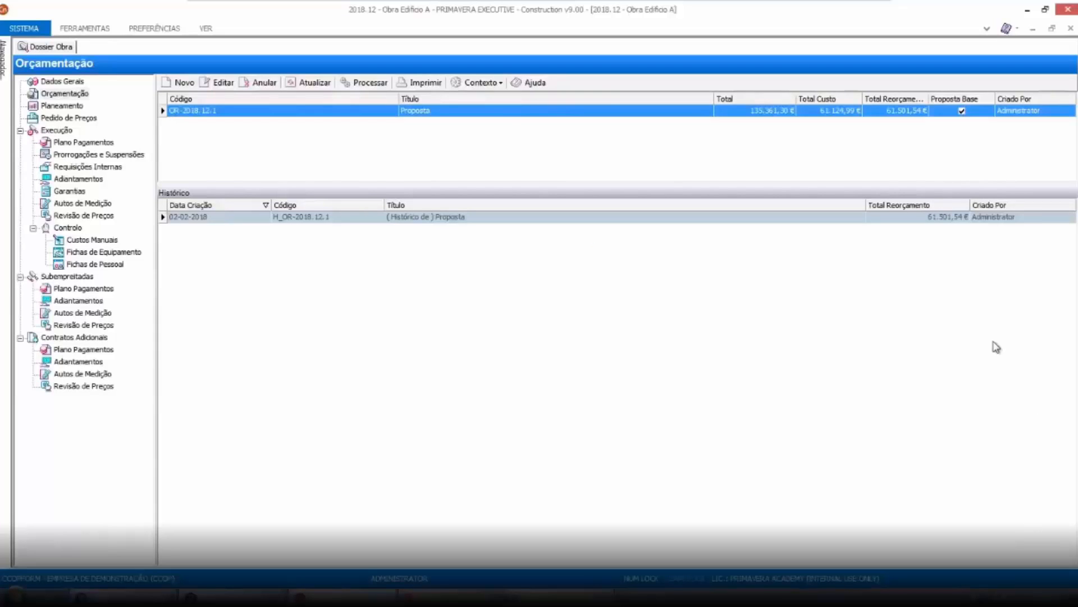
pyautogui.click(495, 82)
pyautogui.click(507, 102)
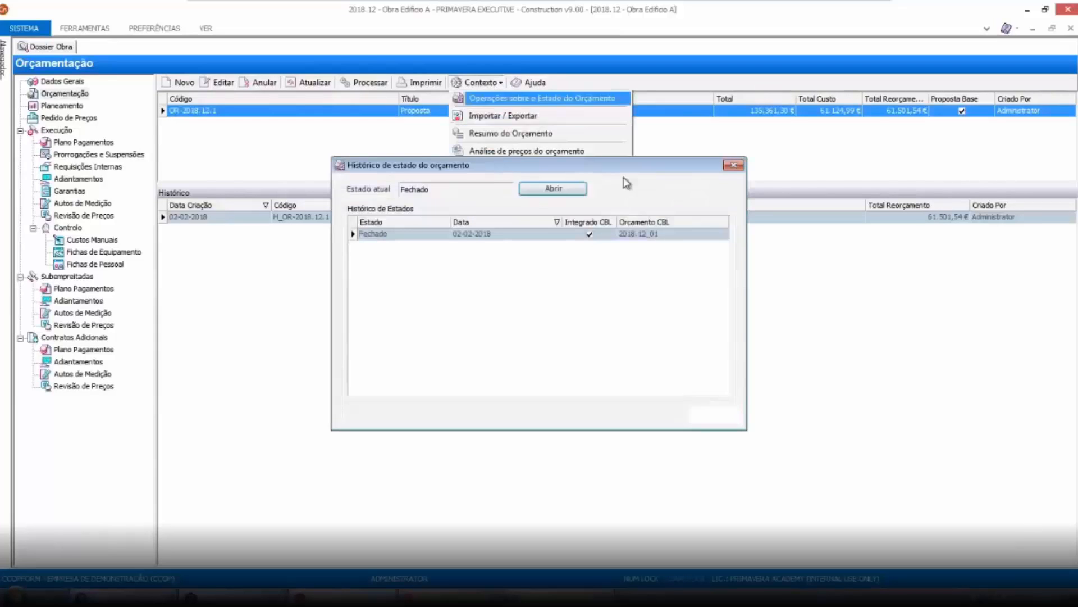
pyautogui.click(553, 189)
pyautogui.click(512, 363)
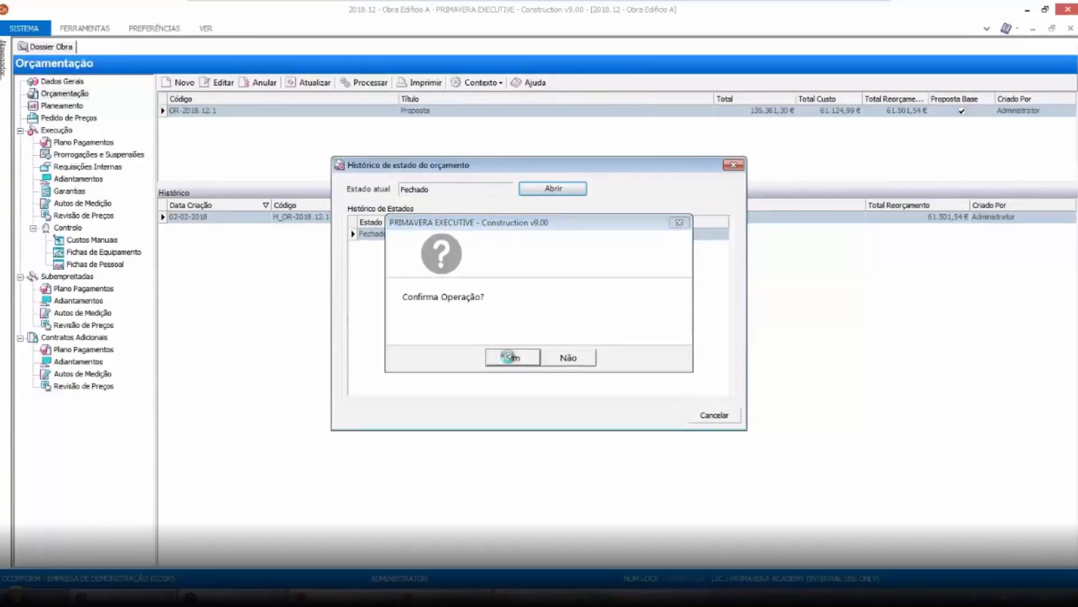
# Open budget OR-2018.12.1 in the re-budget view and set item 1.2 Aterro compactado's quantity to 50
pyautogui.doubleClick(478, 112)
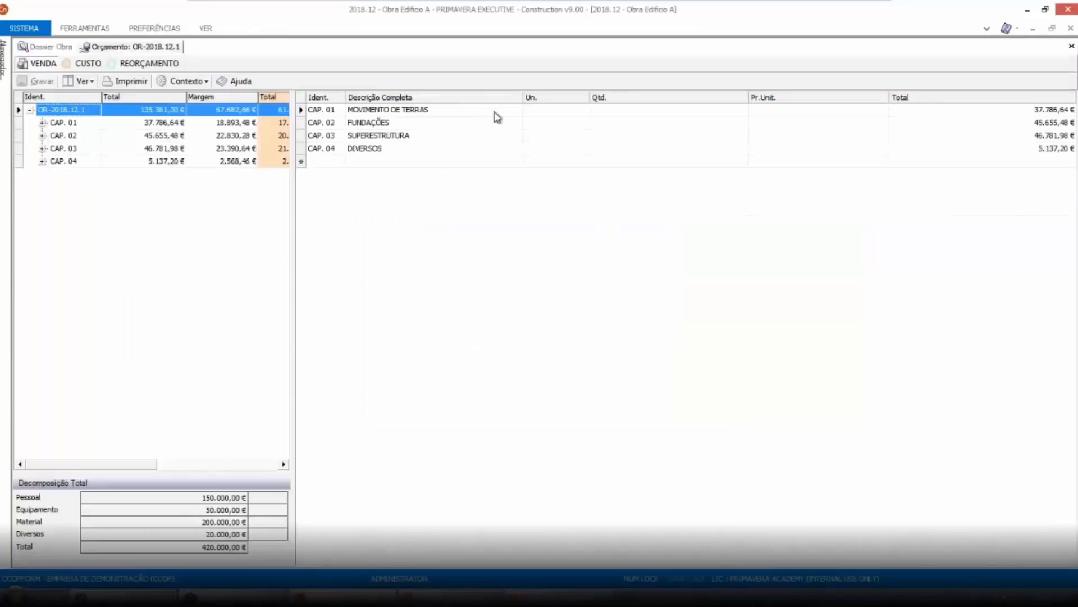
pyautogui.click(170, 66)
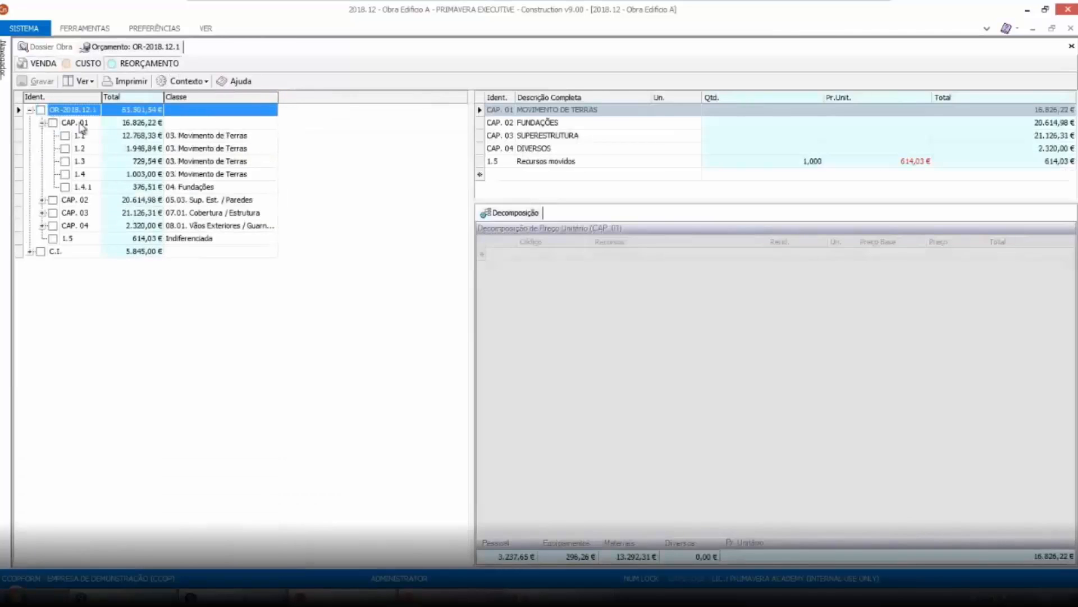
pyautogui.click(806, 123)
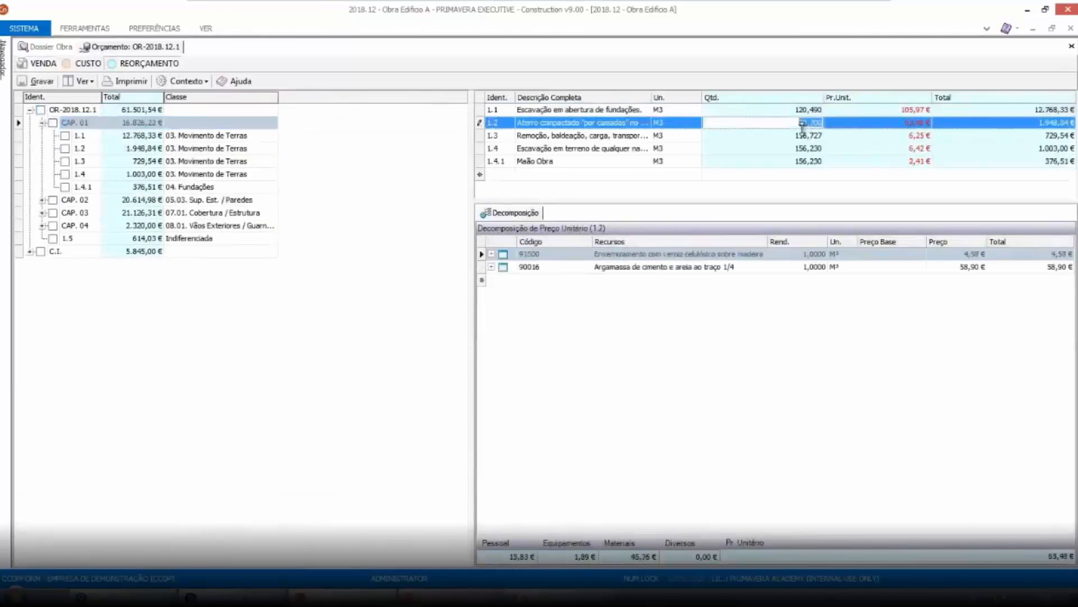
pyautogui.write('50')
pyautogui.press('Return')
pyautogui.click(875, 375)
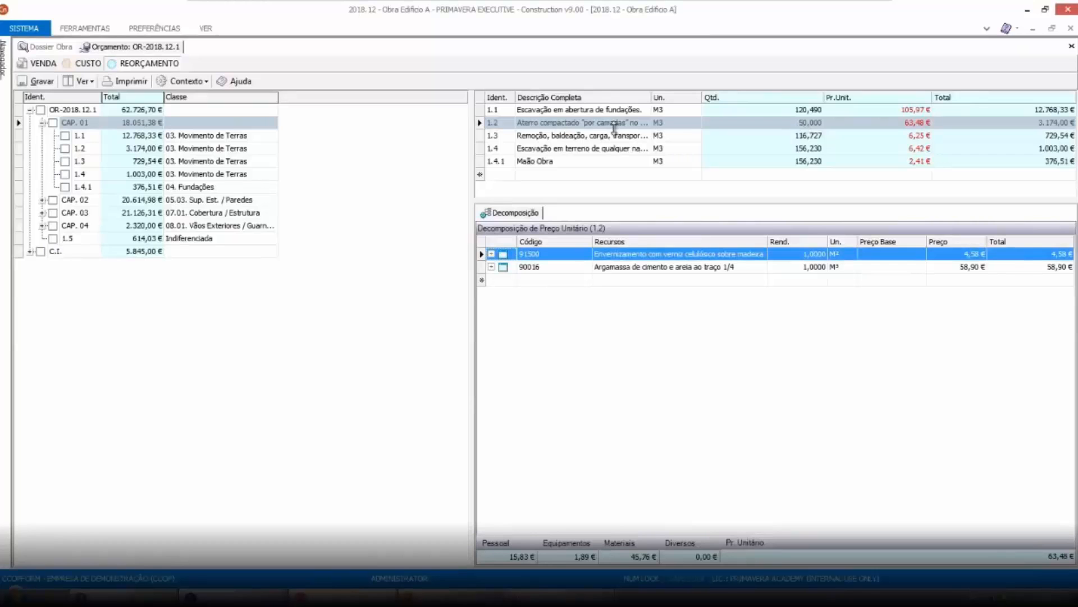
# Compare the cost and re-budget views, then save the re-budget and close the budget document
pyautogui.click(82, 64)
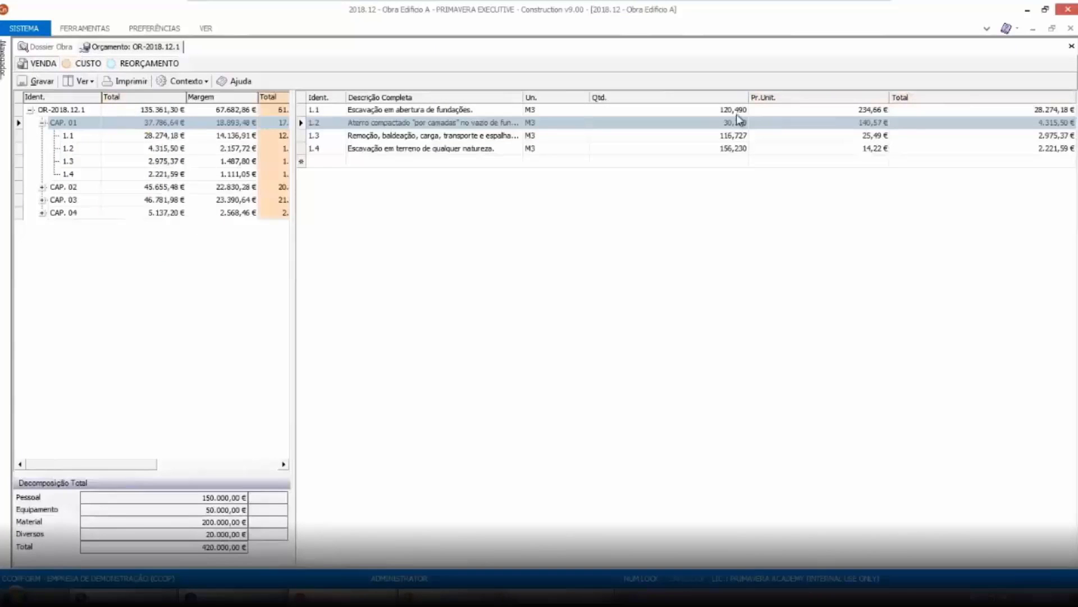
pyautogui.click(149, 64)
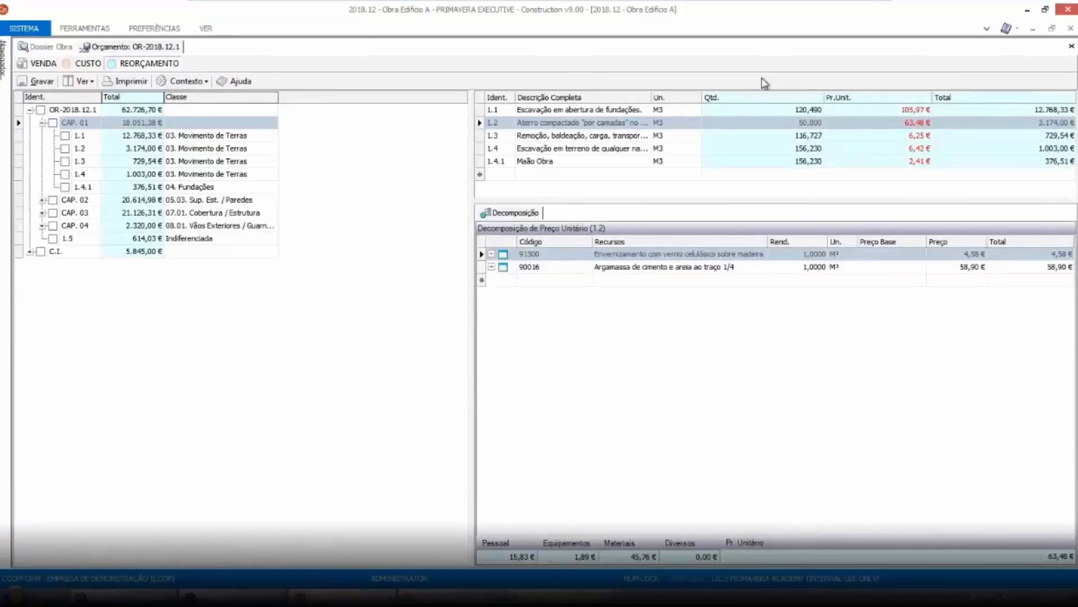
pyautogui.click(37, 81)
pyautogui.click(1071, 47)
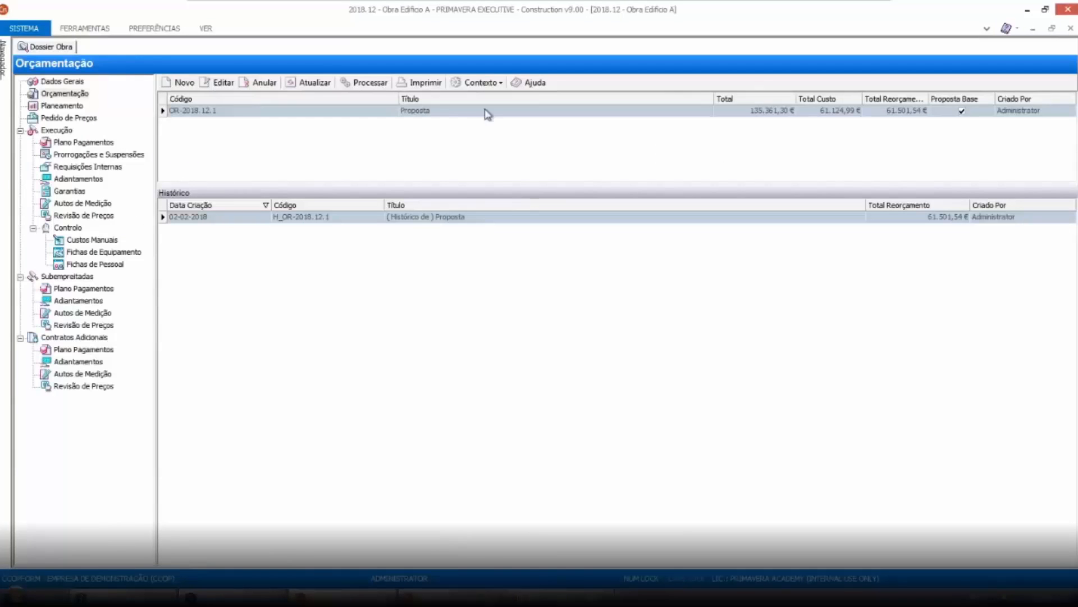
pyautogui.click(484, 110)
pyautogui.click(502, 83)
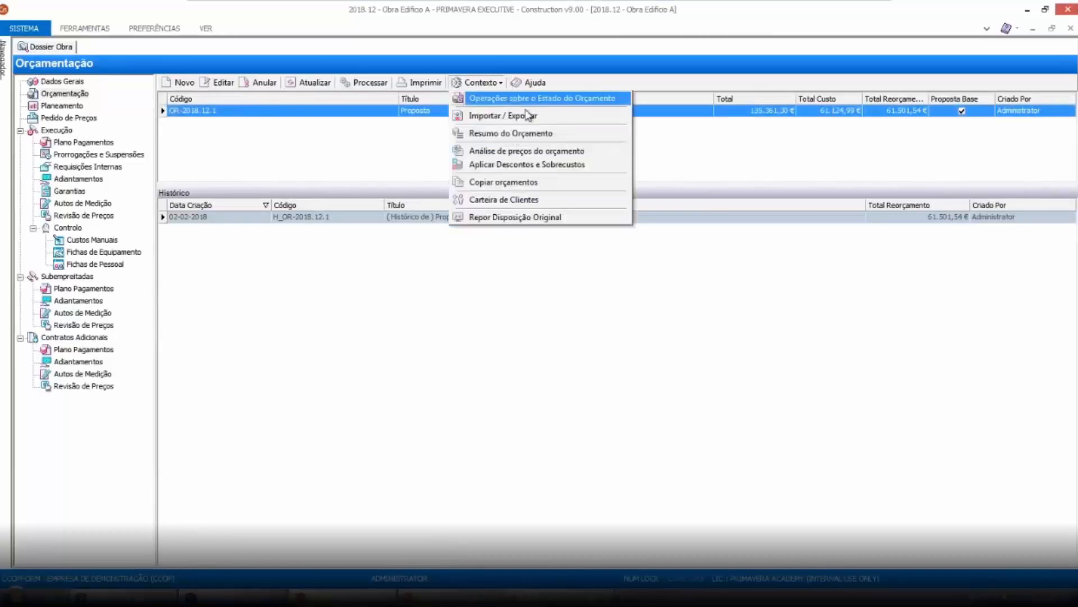
pyautogui.click(523, 135)
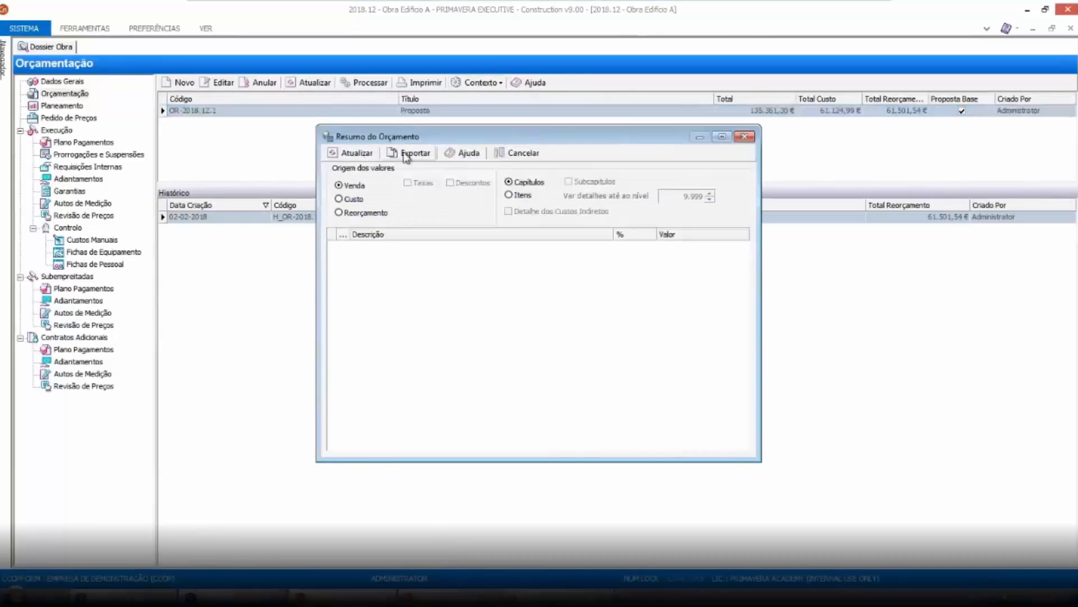
pyautogui.press('Escape')
# Close the budget, integrating it in accounting as new version 2018.12_02 and accepting the work balances recalculation
pyautogui.click(499, 84)
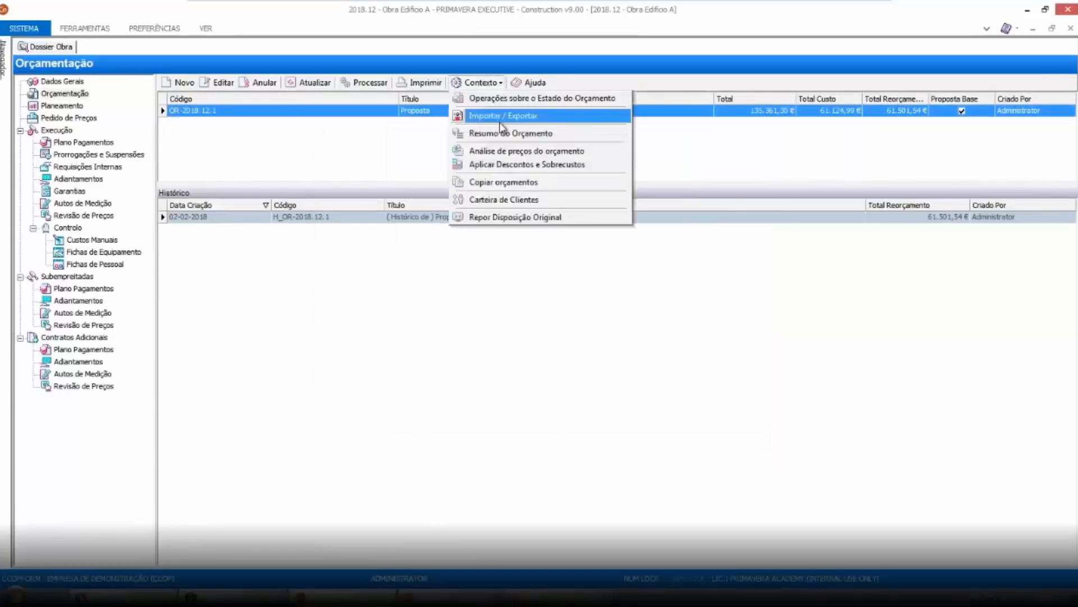
pyautogui.click(539, 101)
pyautogui.click(541, 191)
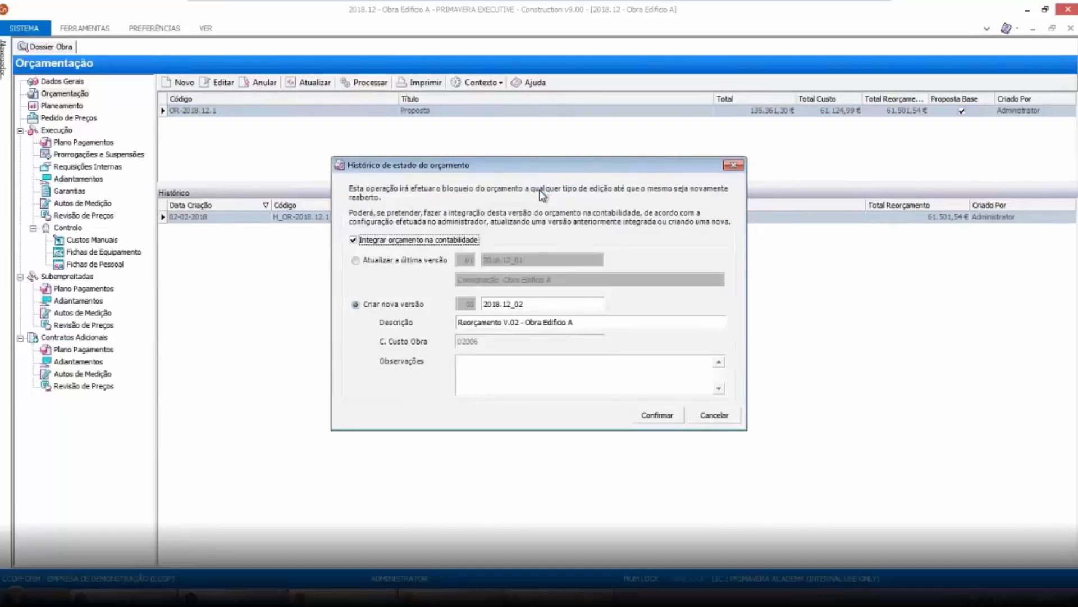
pyautogui.click(355, 304)
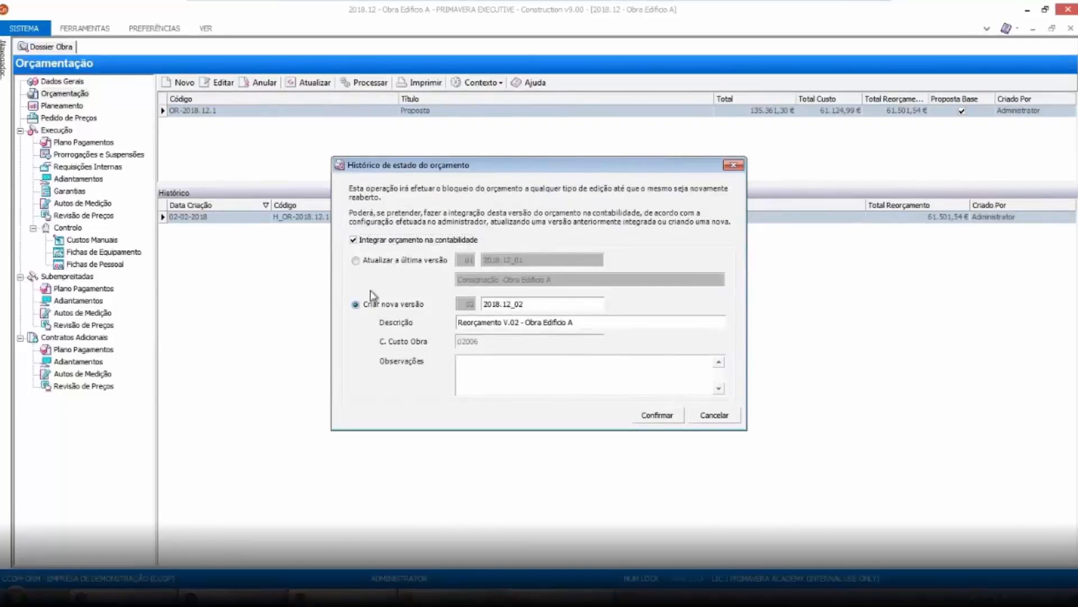
pyautogui.click(657, 415)
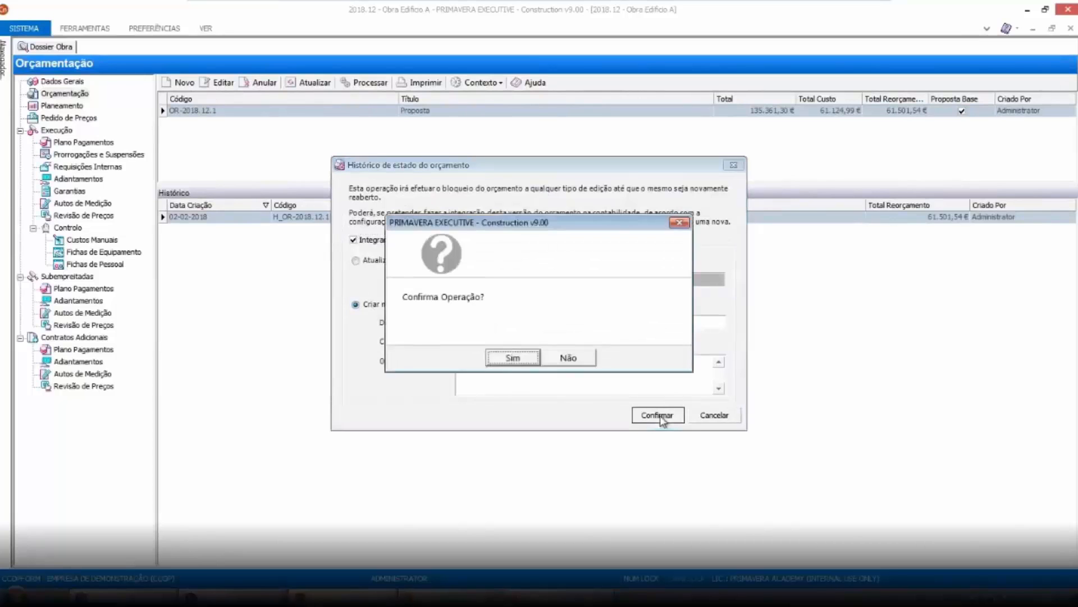
pyautogui.click(514, 357)
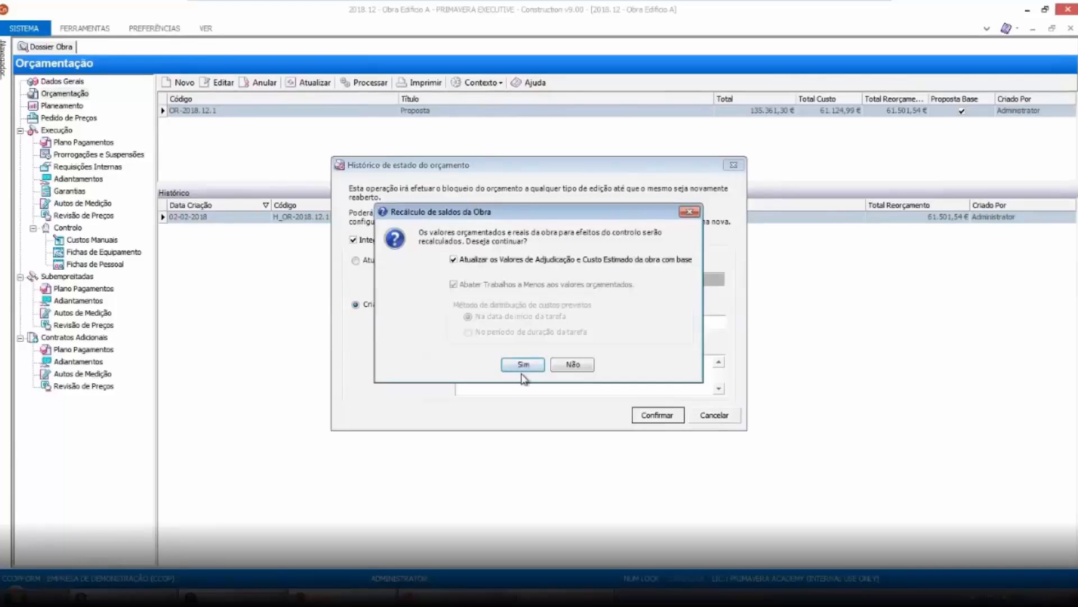
pyautogui.click(522, 371)
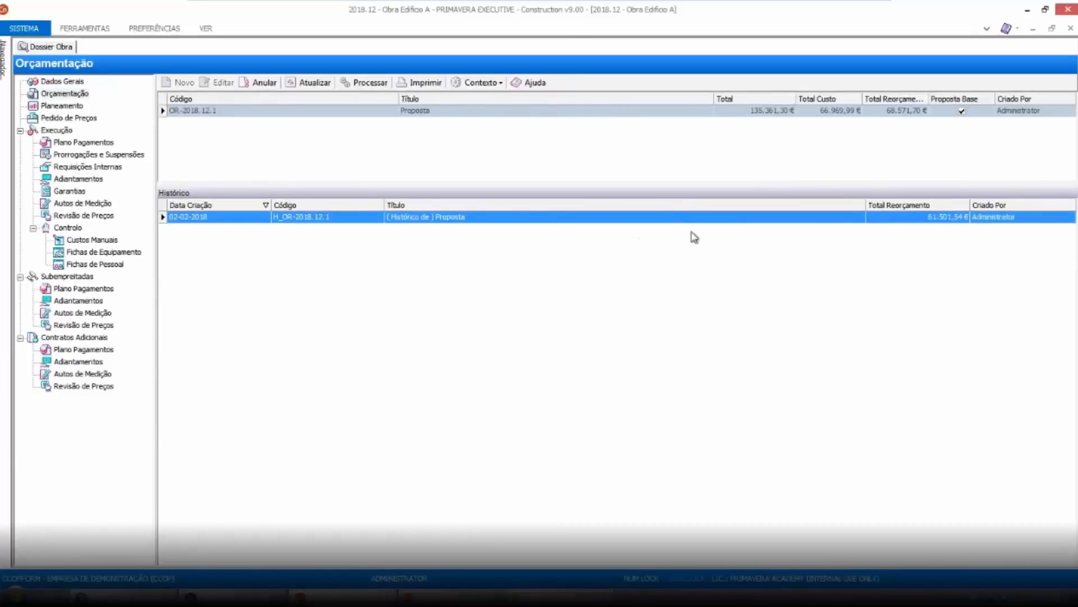
# Open the budget's state history to review its states and accounting versions
pyautogui.click(495, 98)
pyautogui.click(499, 83)
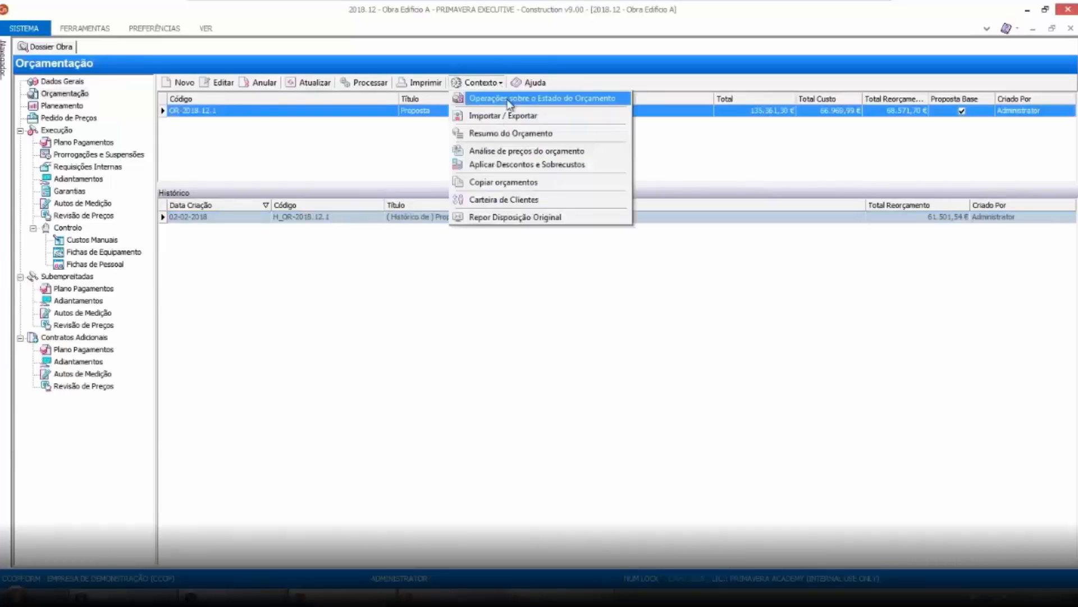
pyautogui.click(509, 101)
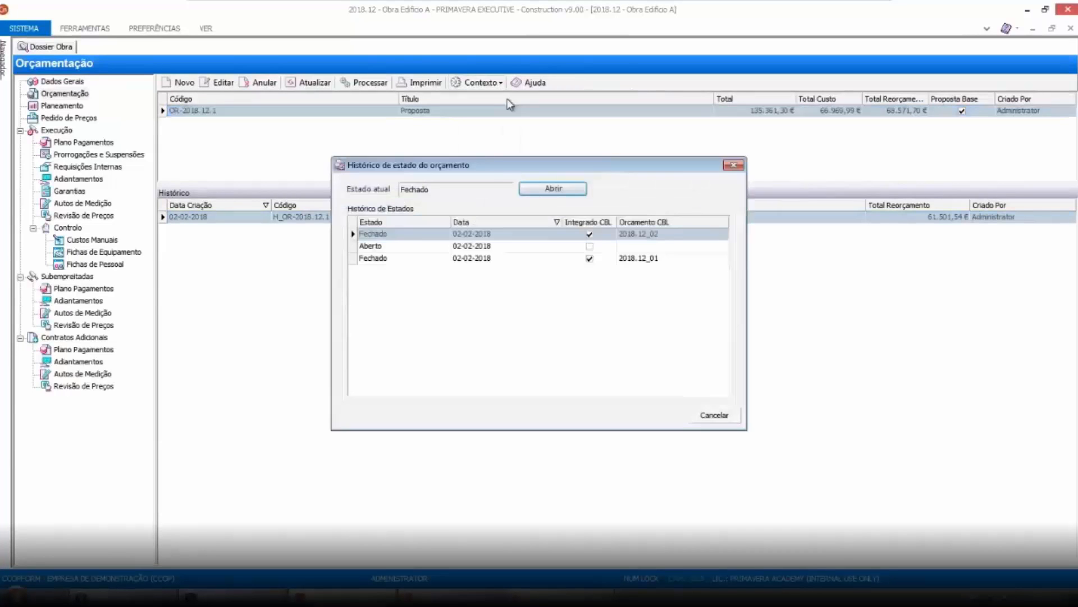
pyautogui.click(732, 165)
# Copy the budget with the copy type Criar orçamento histórico and confirm the duplication
pyautogui.click(480, 83)
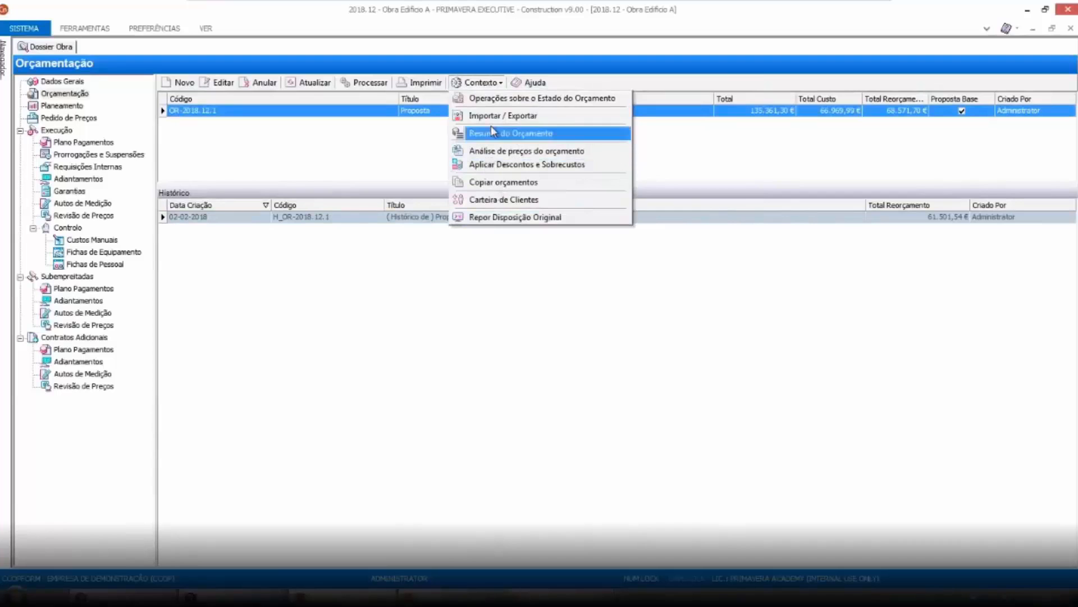
pyautogui.click(503, 183)
pyautogui.click(515, 220)
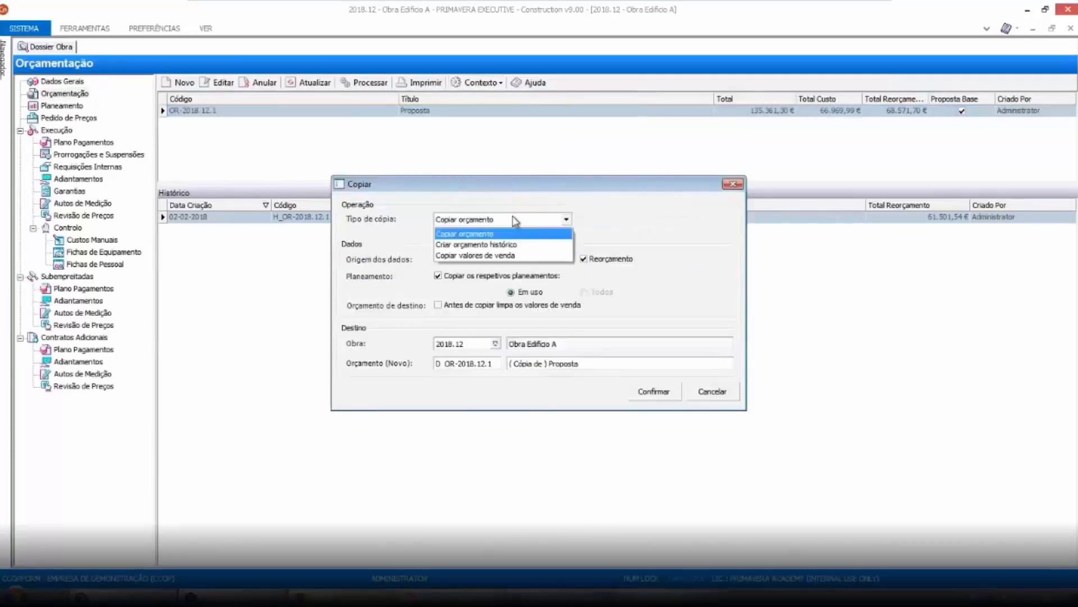
pyautogui.click(511, 246)
pyautogui.click(654, 391)
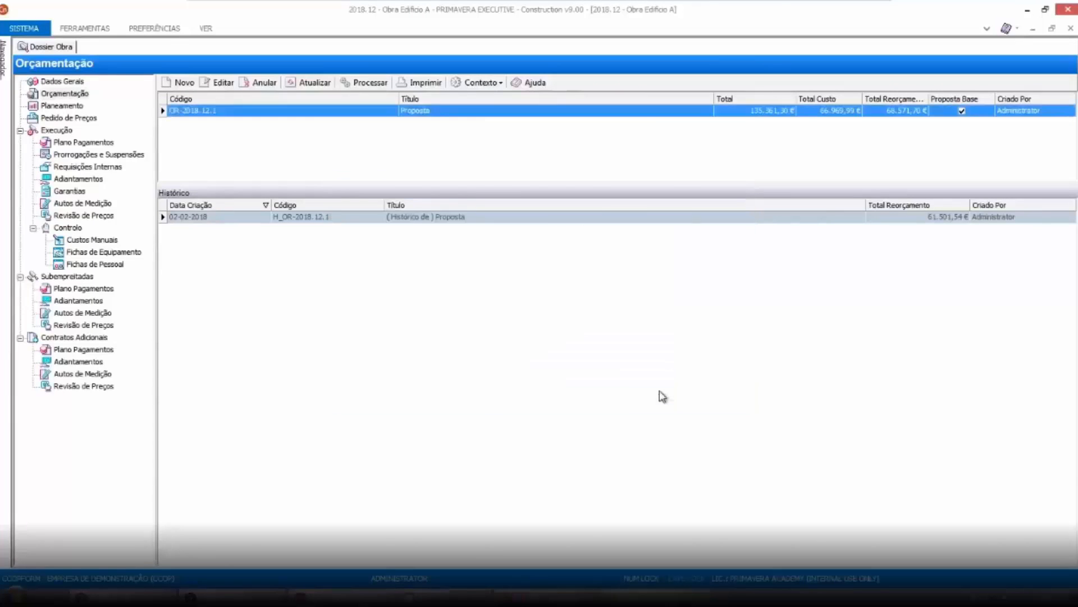
pyautogui.click(513, 358)
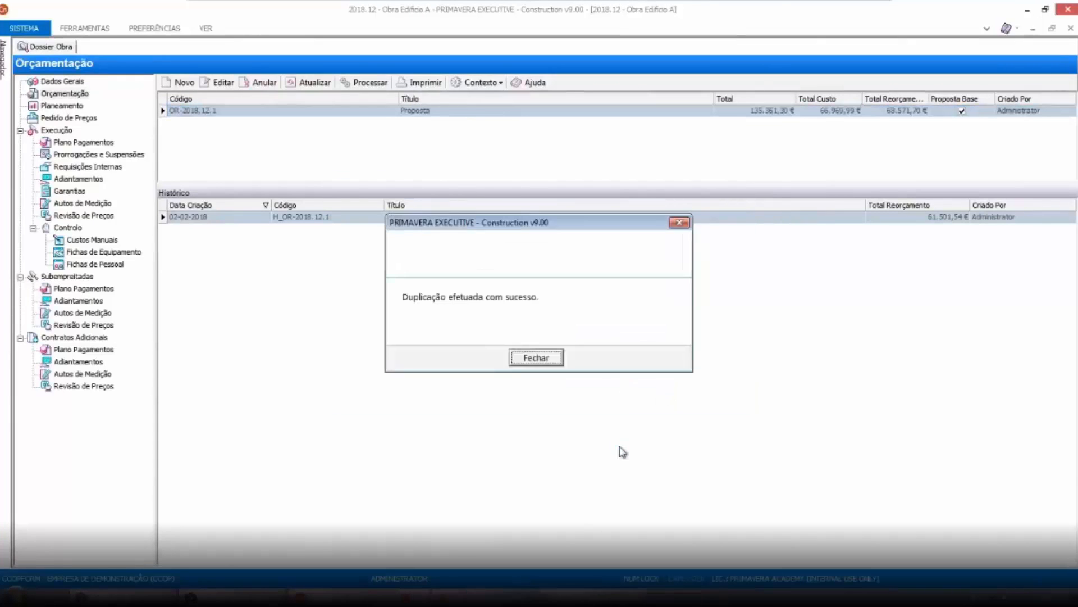
pyautogui.click(528, 357)
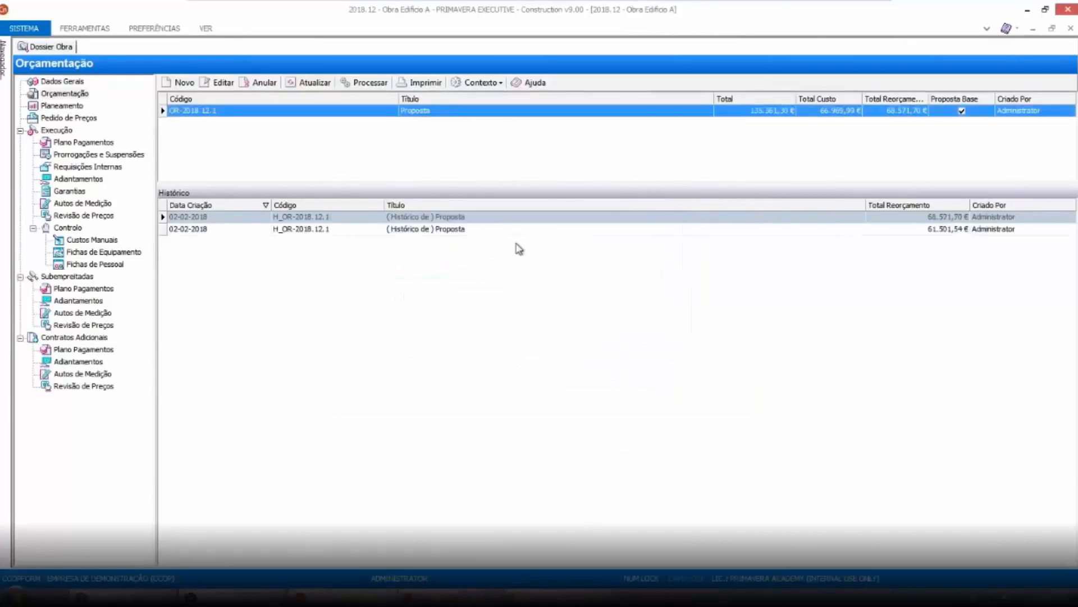
# Compare the two historical budget records in the history list
pyautogui.click(378, 231)
pyautogui.click(376, 216)
pyautogui.click(373, 230)
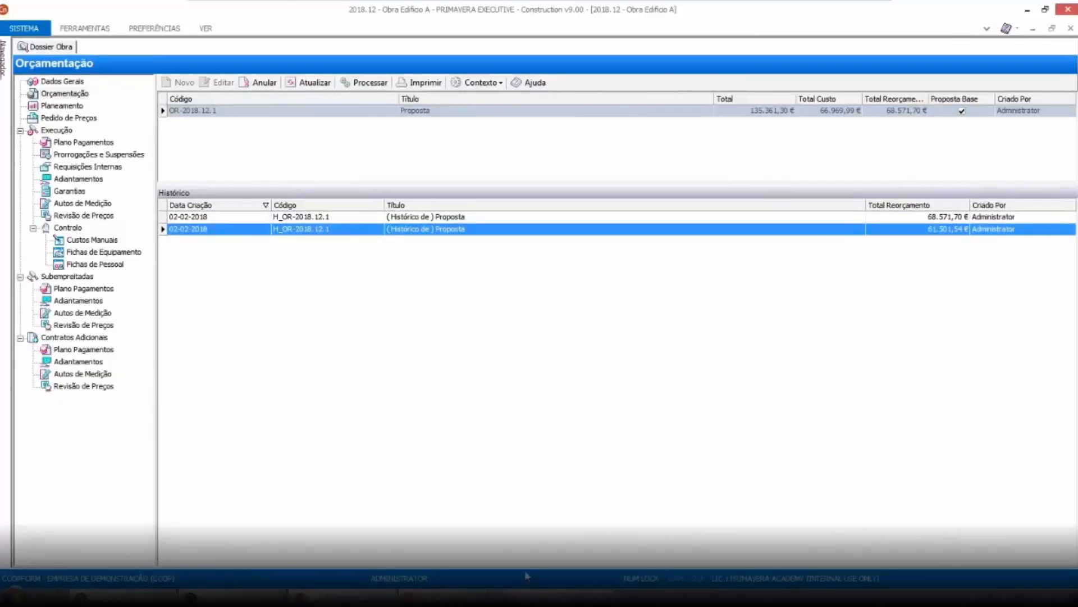
pyautogui.hotkey('alt', 'Tab')
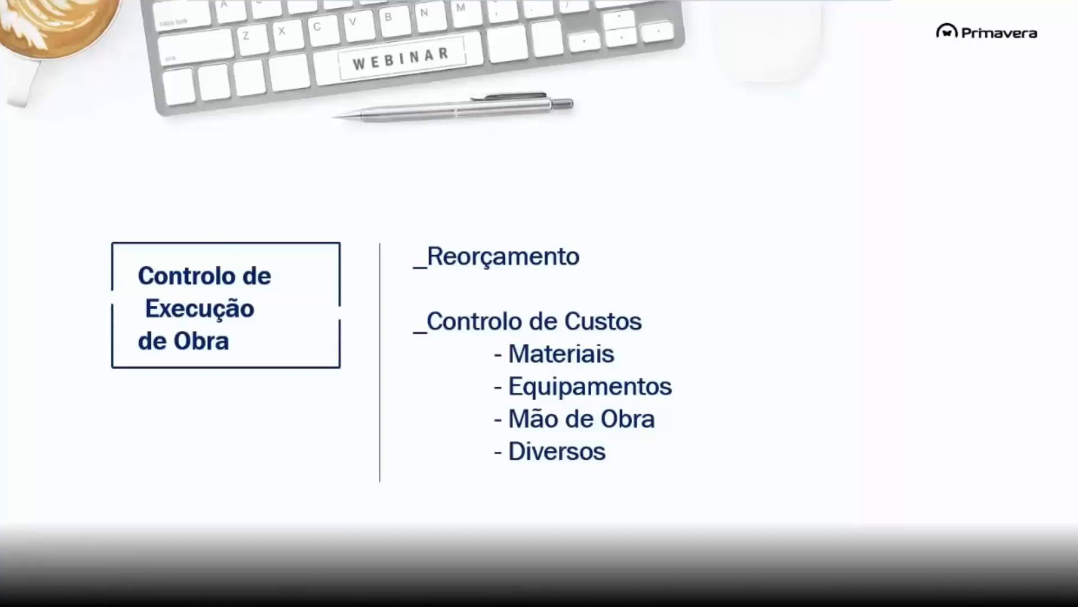
pyautogui.hotkey('alt', 'Tab')
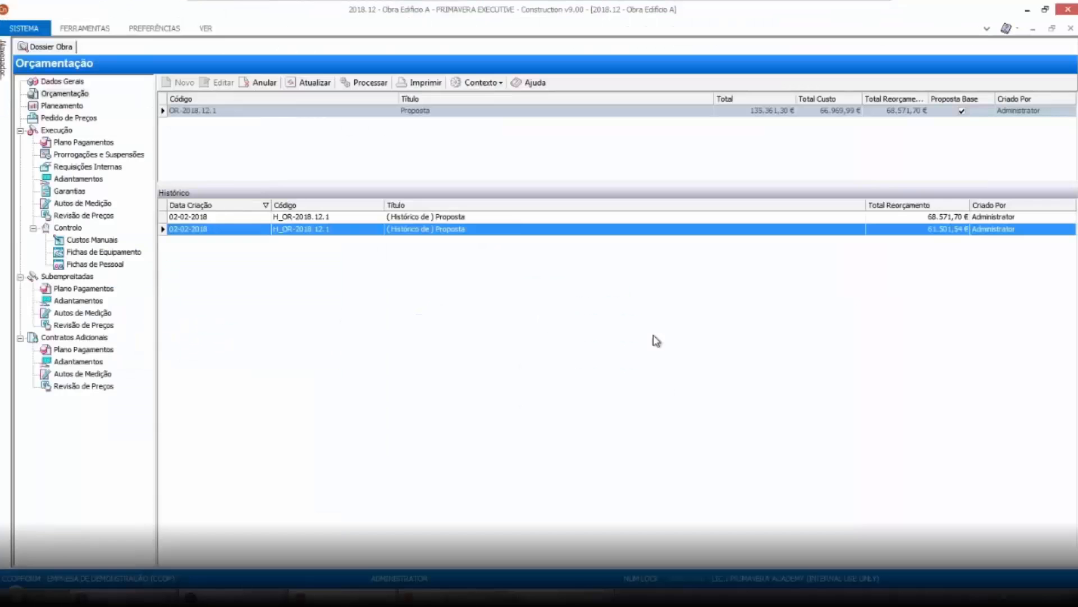
# Open the work's Control panel and examine its production results, costs and margin K
pyautogui.click(68, 228)
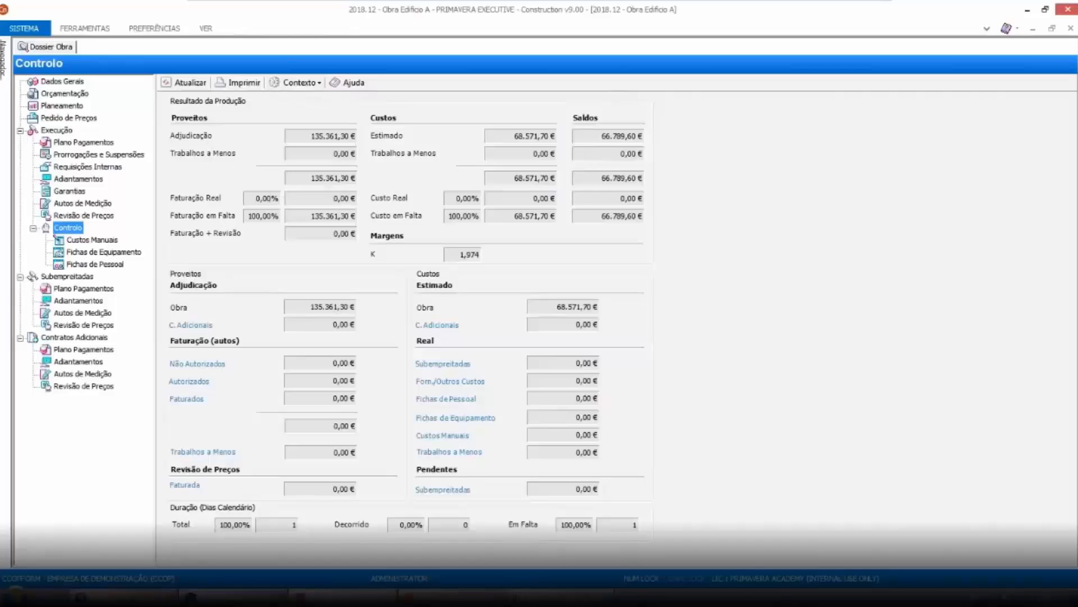
pyautogui.click(460, 256)
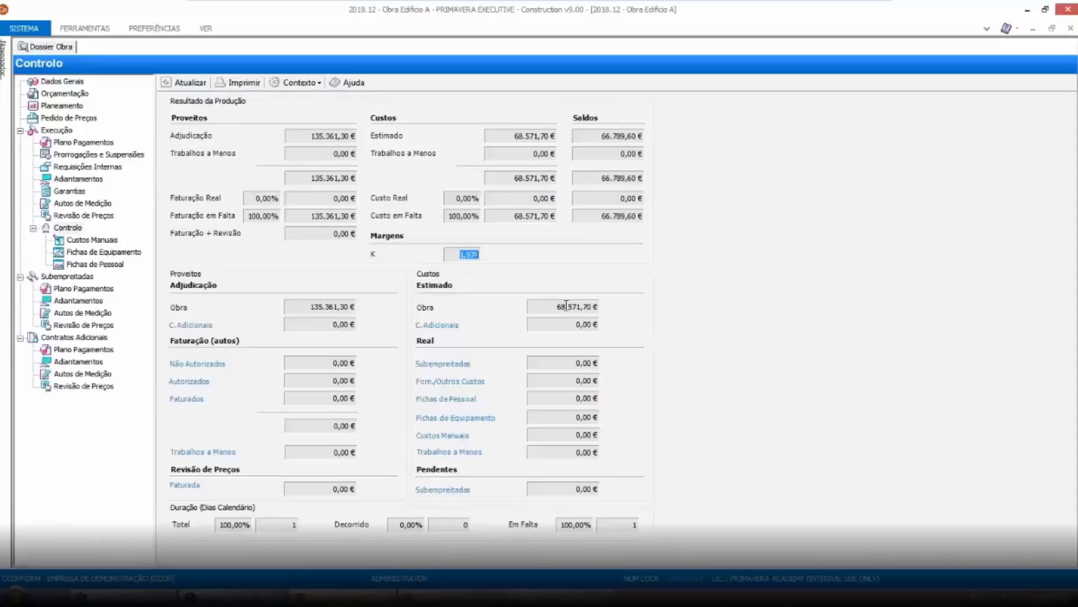
pyautogui.click(566, 364)
# Create a new manual cost of document type Custos (Compras) with class 04. Fundações
pyautogui.click(92, 240)
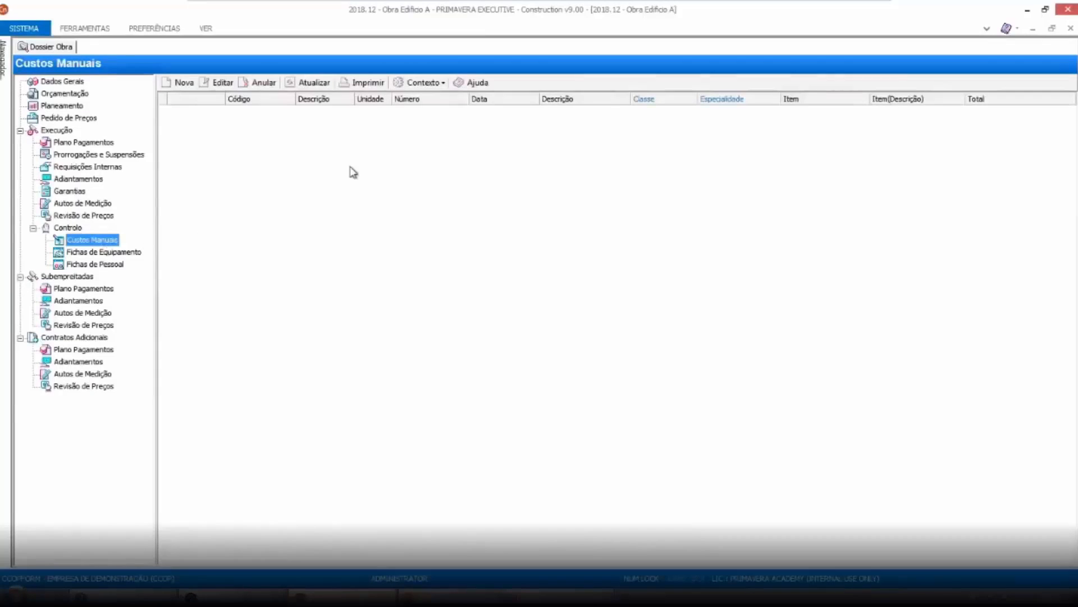
pyautogui.click(183, 83)
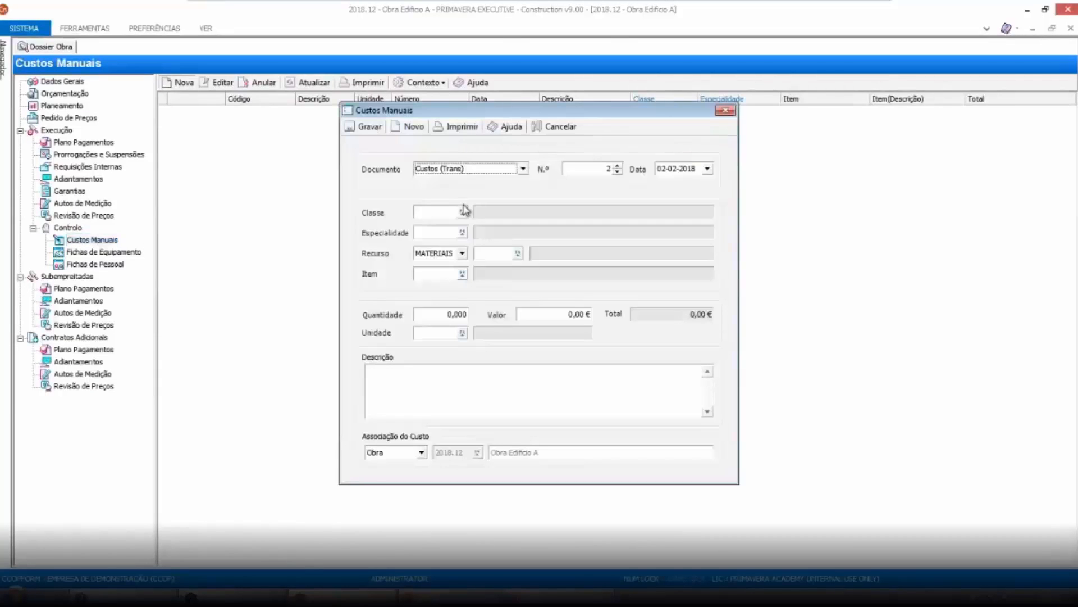
pyautogui.click(514, 169)
pyautogui.click(474, 187)
pyautogui.click(435, 213)
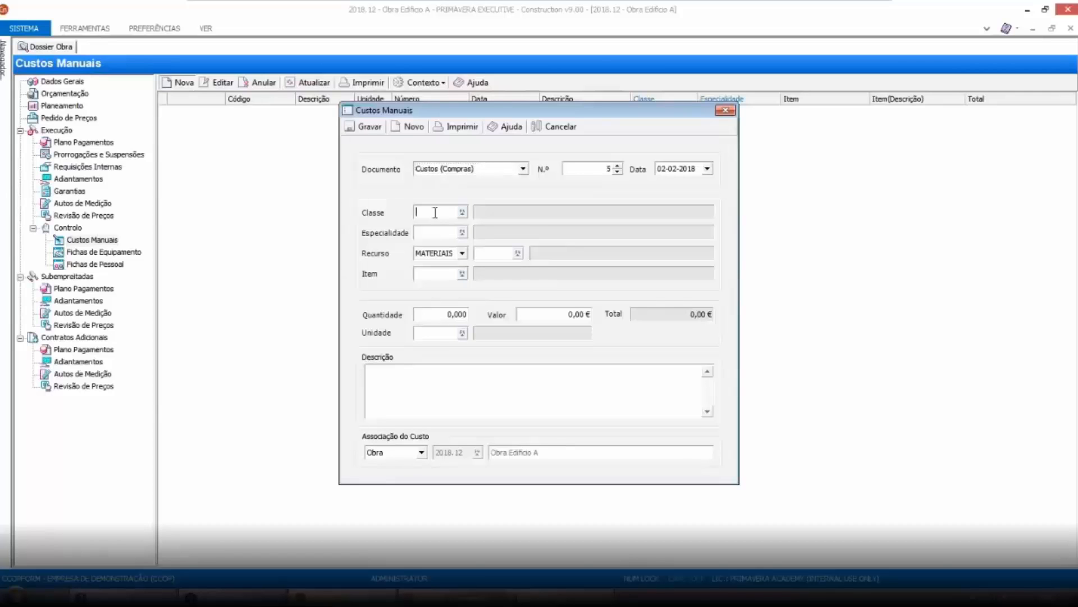
pyautogui.press('F4')
pyautogui.click(519, 250)
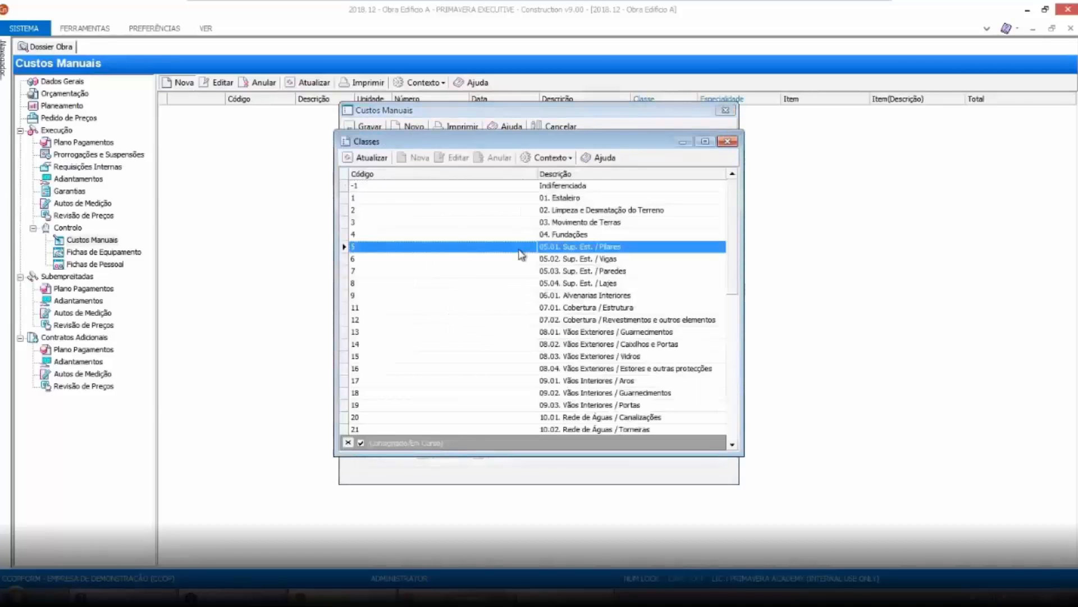
pyautogui.doubleClick(516, 234)
pyautogui.click(444, 273)
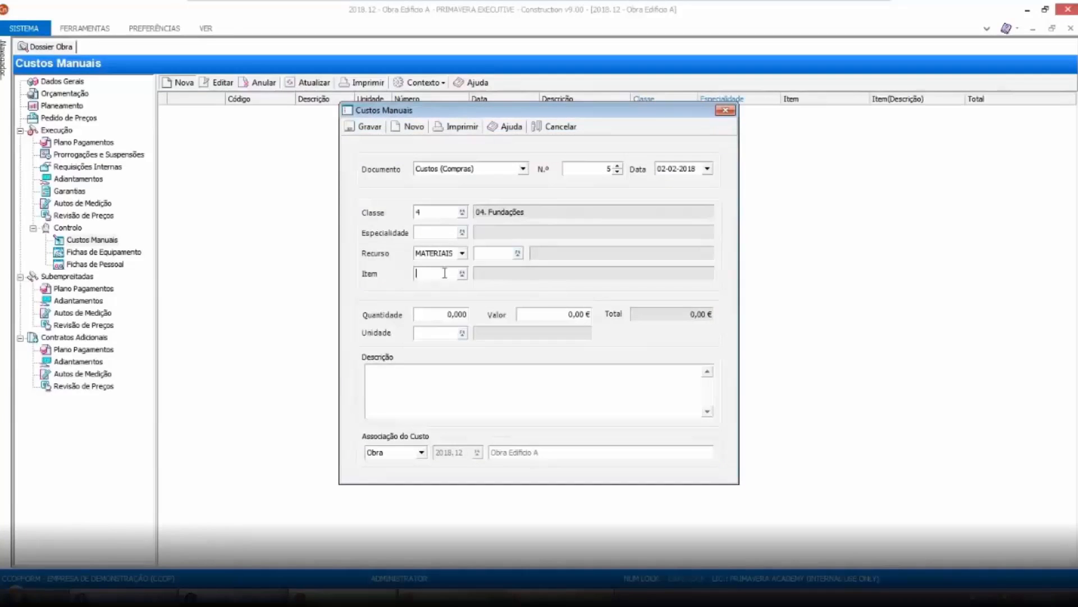
# Enter quantity 20 and value 134, and pick resource E0137 Zarcão tipo from the resource list
pyautogui.click(428, 314)
pyautogui.write('20')
pyautogui.click(556, 311)
pyautogui.write('134')
pyautogui.click(437, 274)
pyautogui.click(500, 253)
pyautogui.doubleClick(500, 254)
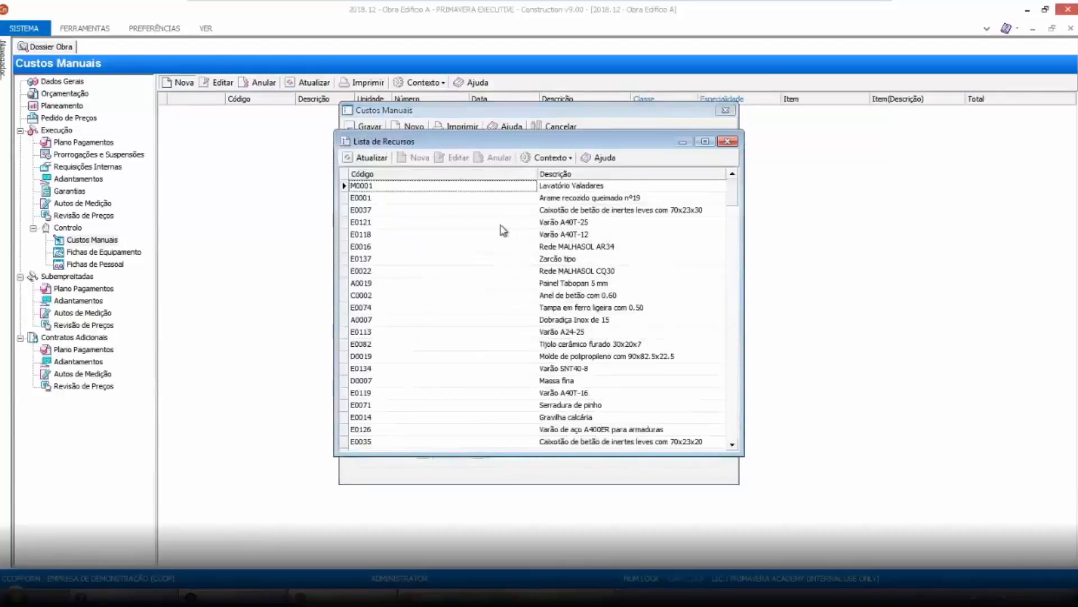
pyautogui.doubleClick(486, 260)
pyautogui.press('Tab')
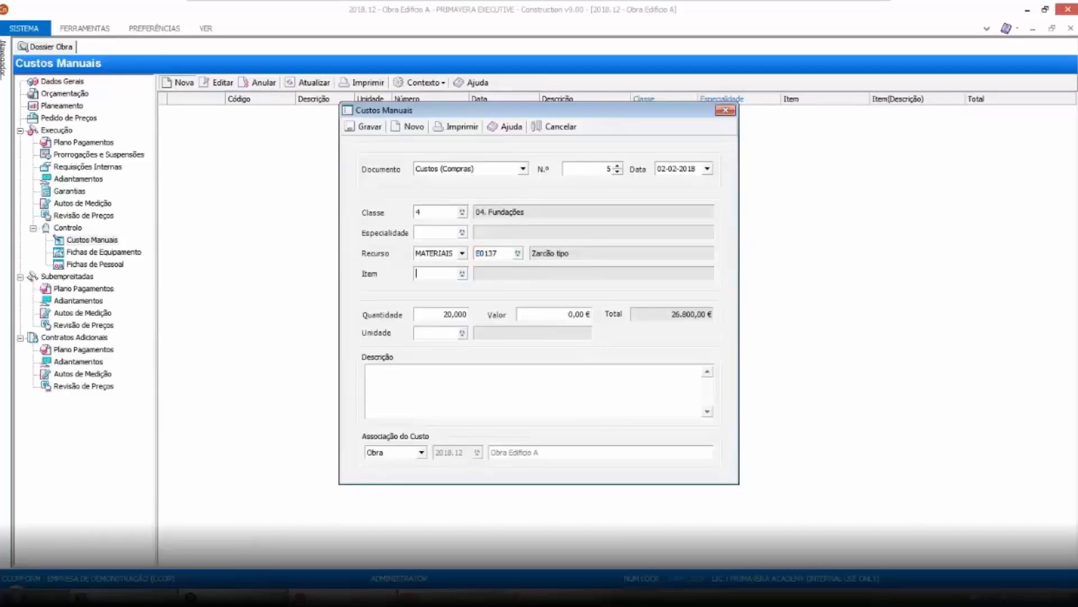
# Correct the value to 10, set the unit to UN and save the manual cost
pyautogui.click(558, 314)
pyautogui.write('1')
pyautogui.press('Delete')
pyautogui.write('0')
pyautogui.press('Tab')
pyautogui.write('UN')
pyautogui.press('Tab')
pyautogui.click(368, 126)
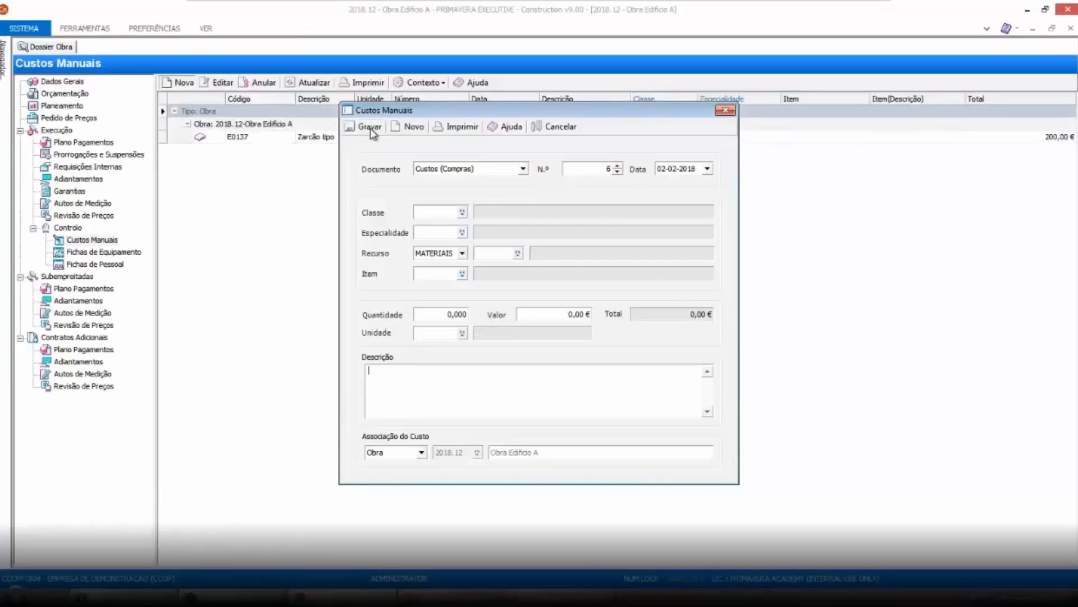
# Close the manual cost form and refresh the work's Control panel results
pyautogui.click(725, 110)
pyautogui.click(64, 230)
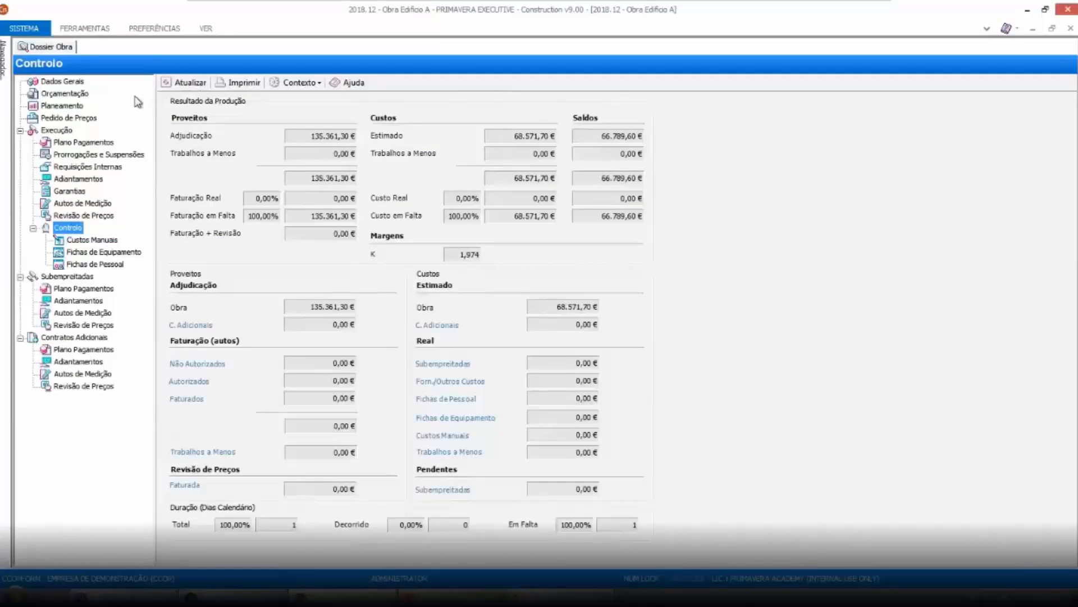
pyautogui.click(184, 84)
pyautogui.moveTo(566, 435); pyautogui.dragTo(625, 432)
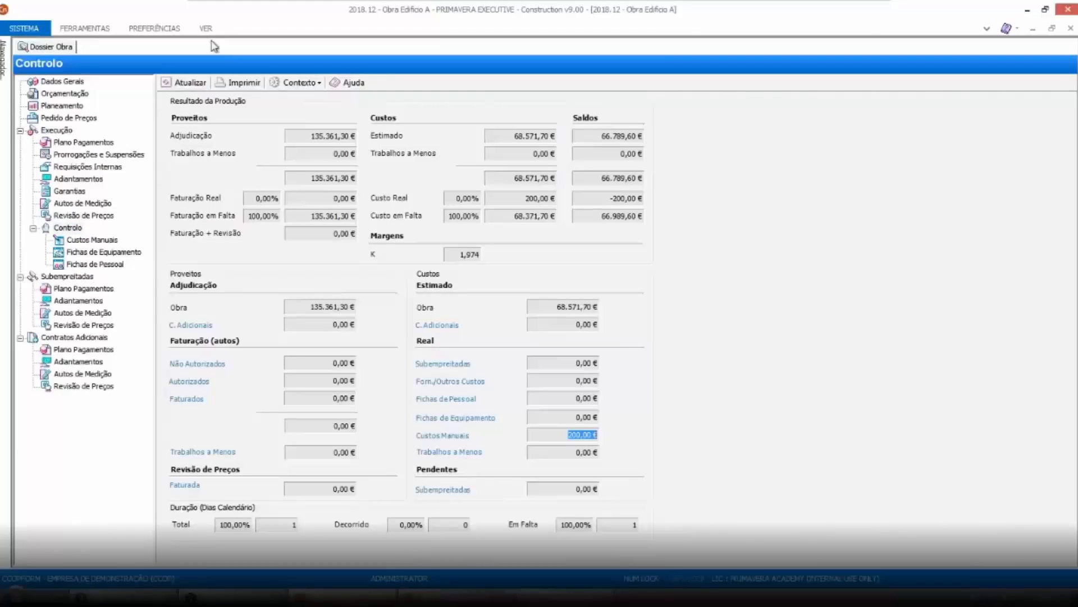
# Show the class listing in the Control panel and review the estimated and accumulated costs per class
pyautogui.click(303, 84)
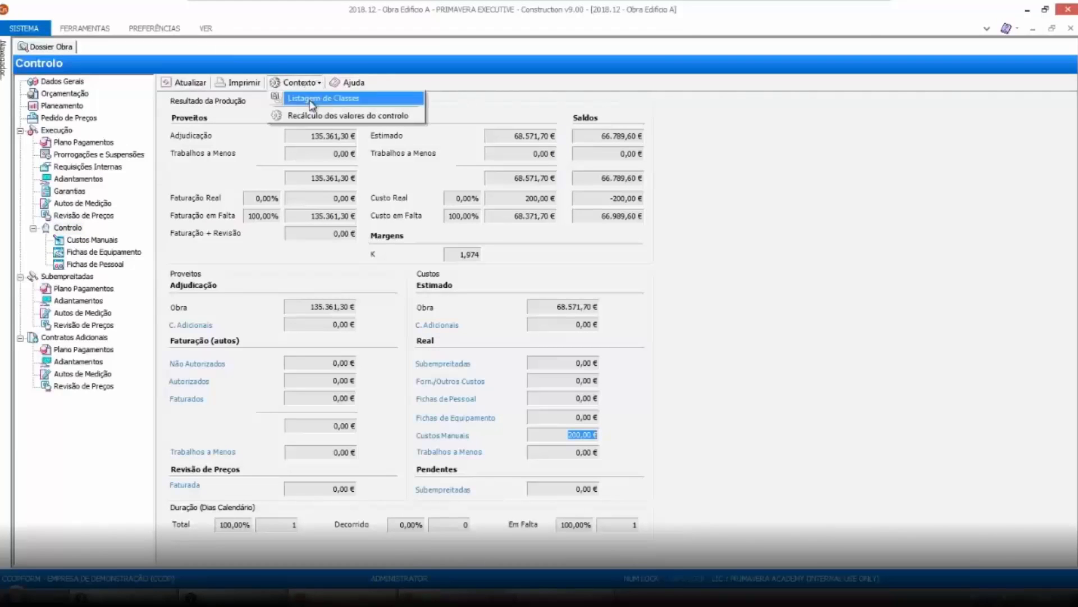
pyautogui.click(317, 96)
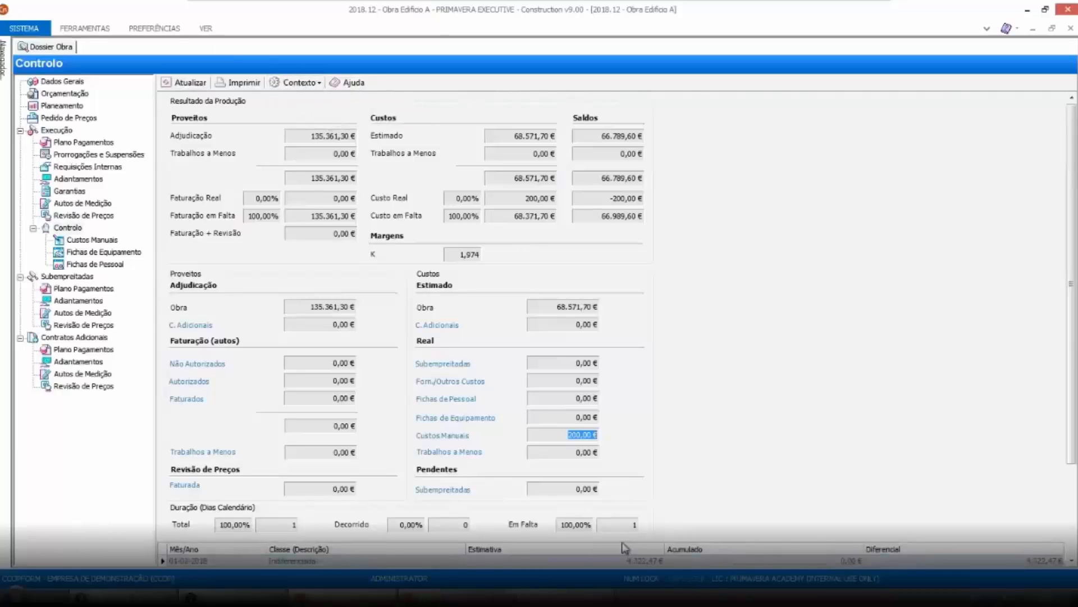
pyautogui.moveTo(1073, 330); pyautogui.dragTo(1053, 422)
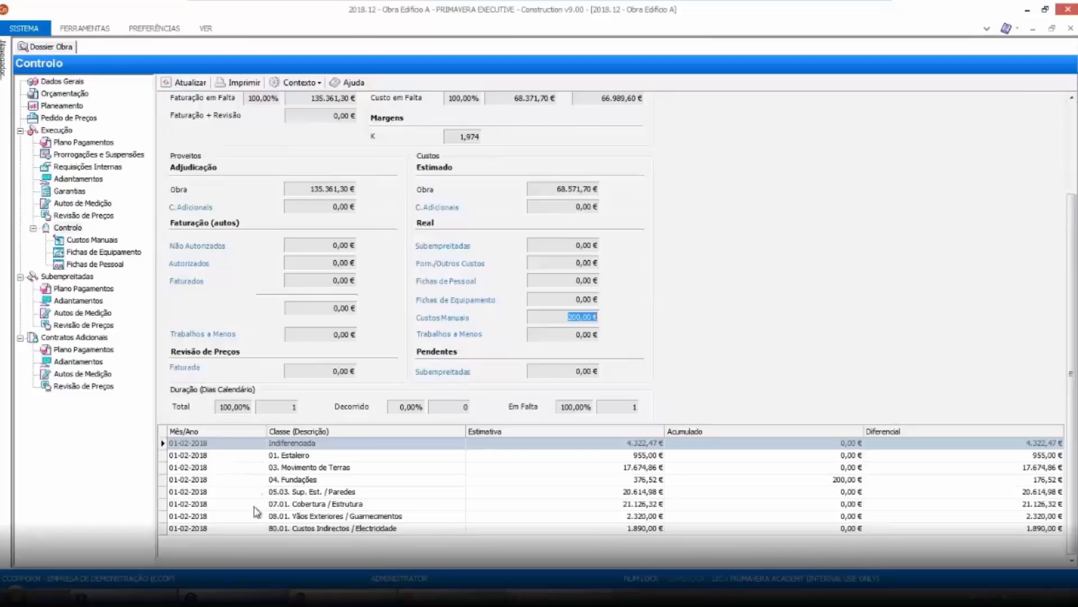
pyautogui.click(819, 480)
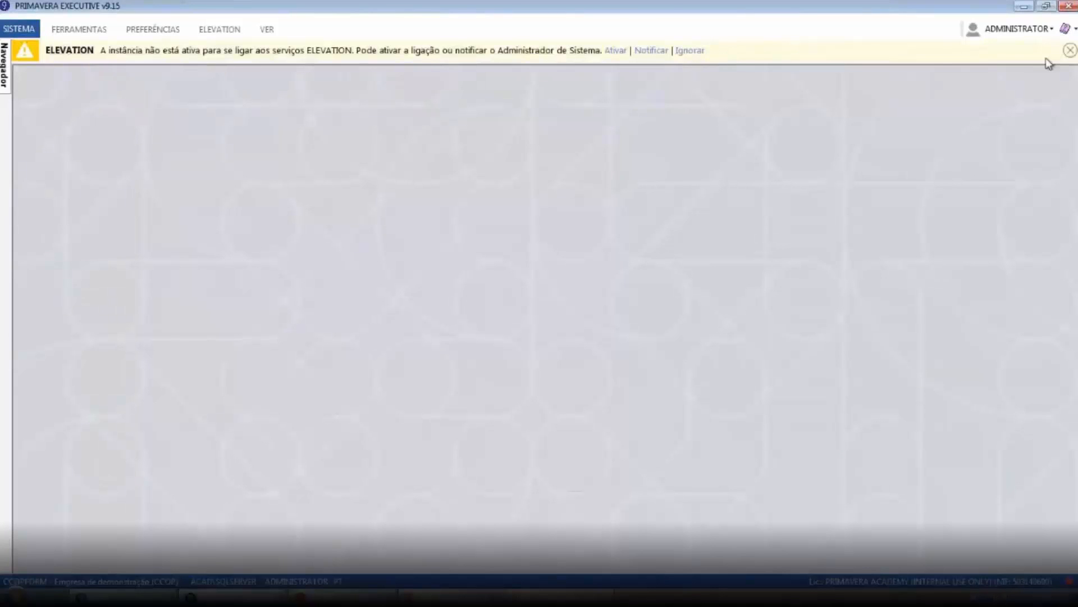
# Switch to PRIMAVERA Executive and open the Purchases/Orders editor from the Compras module
pyautogui.click(1069, 50)
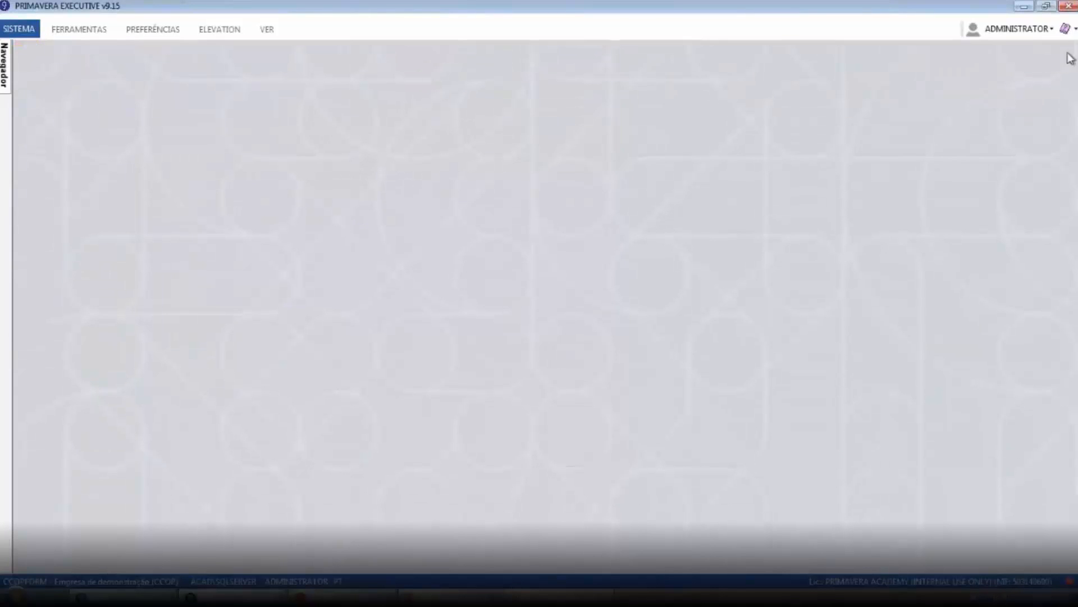
pyautogui.click(6, 63)
pyautogui.click(62, 191)
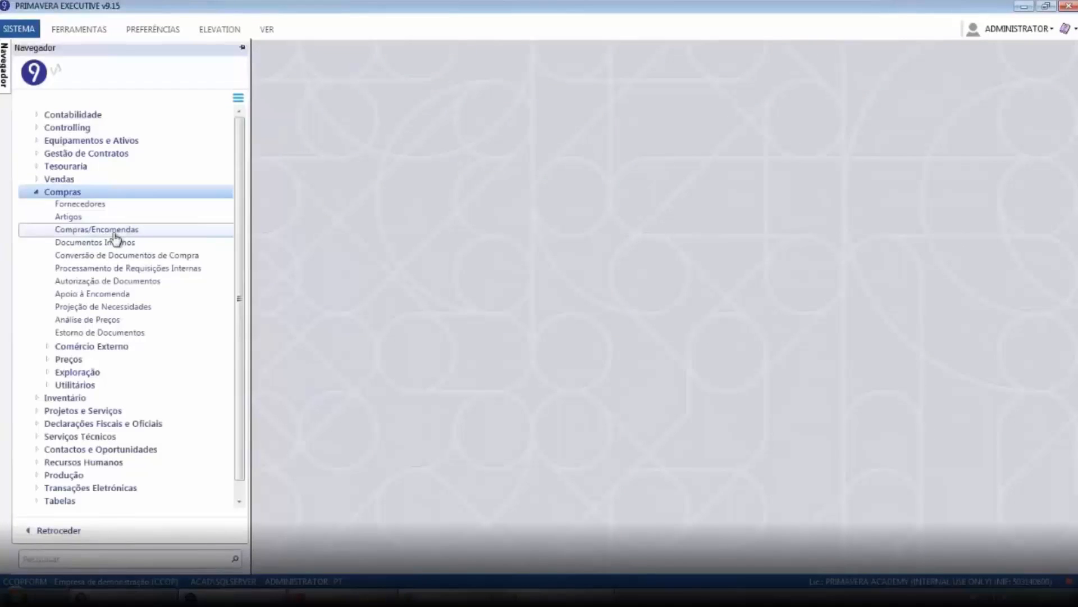
pyautogui.click(115, 230)
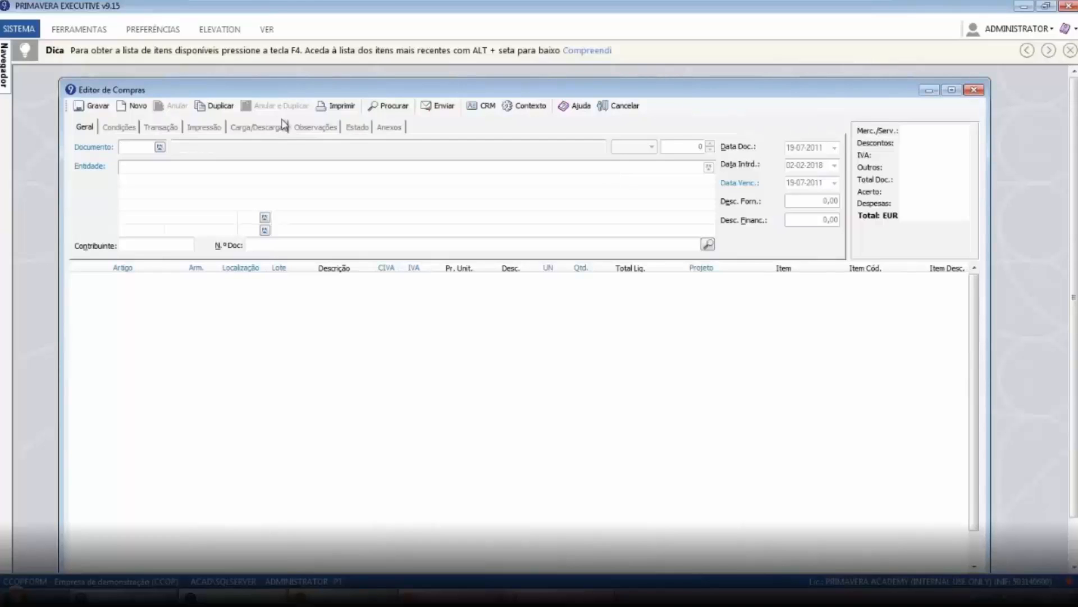
# Start a VFA supplier invoice and select supplier F0001 from the supplier list
pyautogui.write('VFA')
pyautogui.press('Tab')
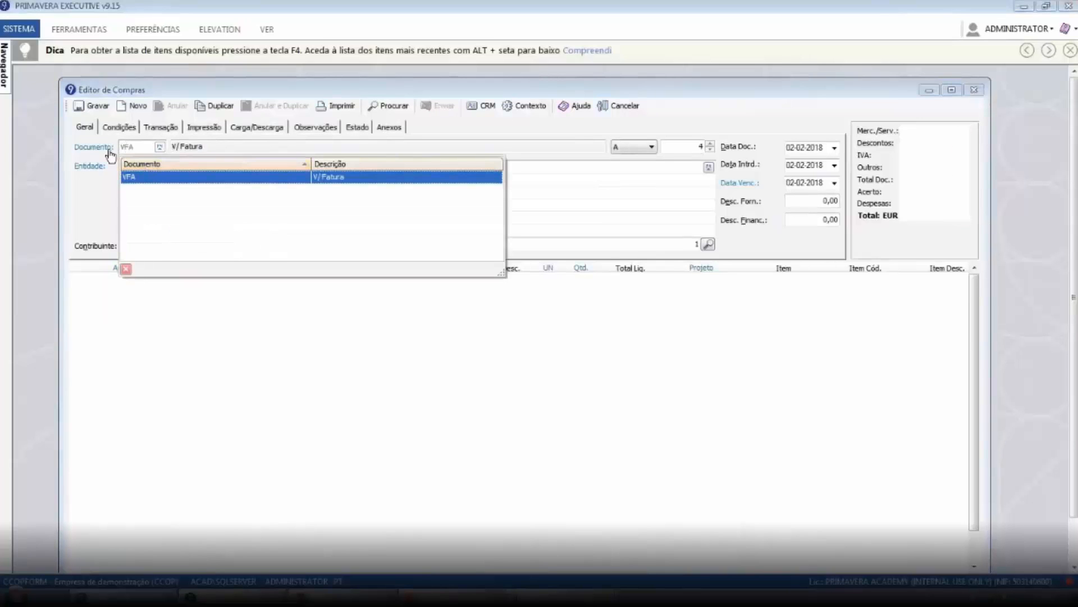
pyautogui.click(142, 176)
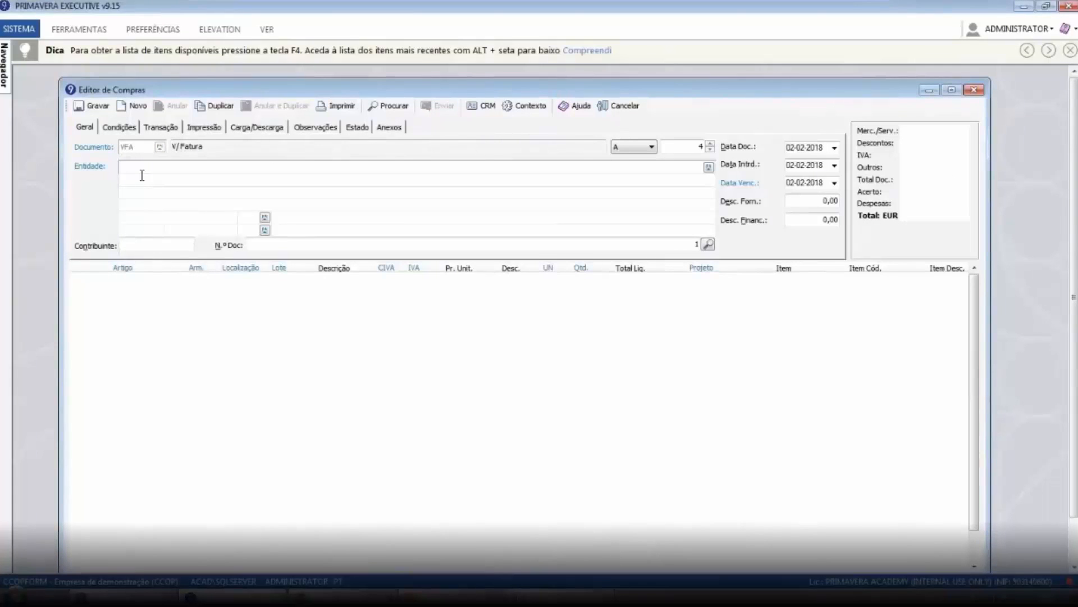
pyautogui.write('F001')
pyautogui.press('Tab')
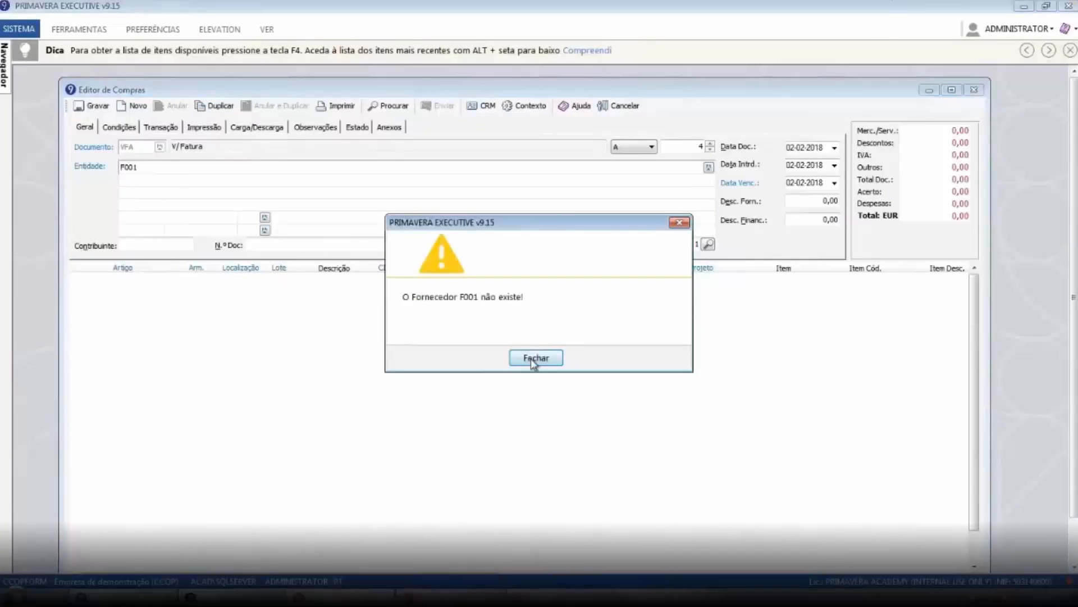
pyautogui.click(530, 358)
pyautogui.press('F4')
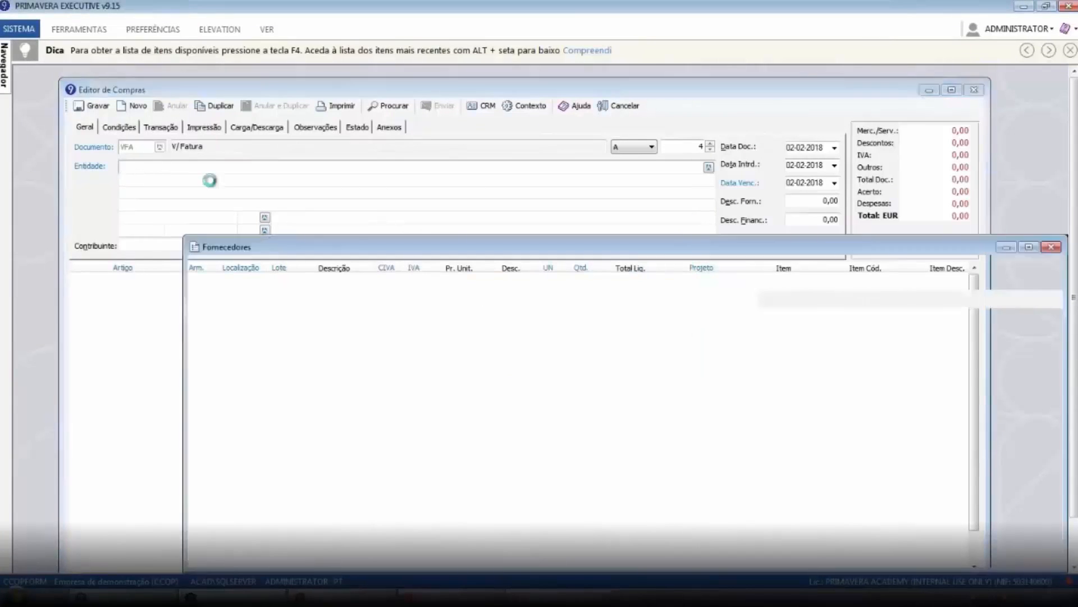
pyautogui.press('Return')
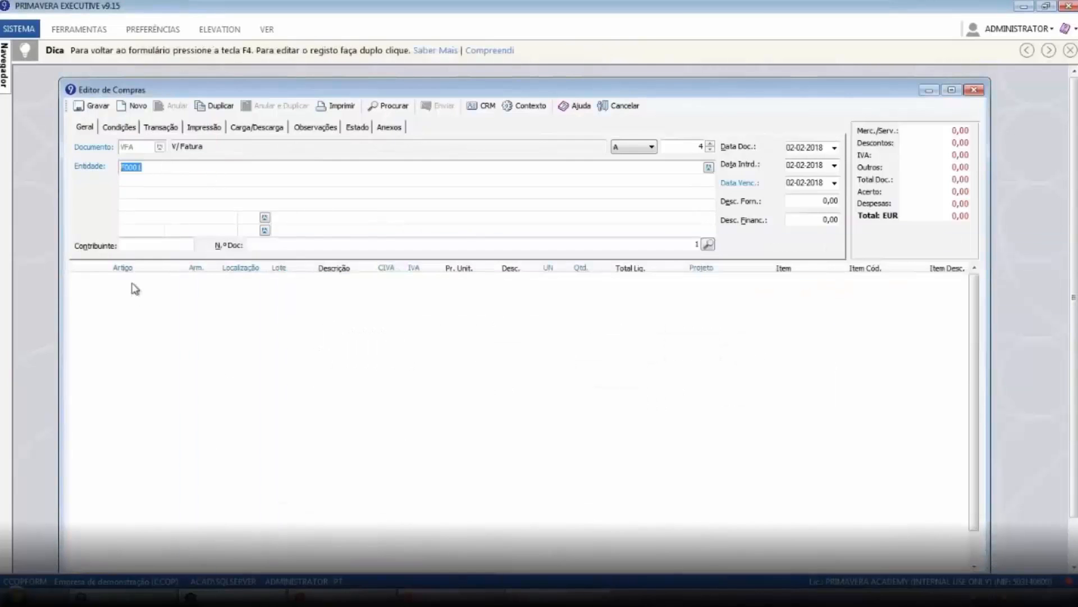
# Add article A0003 Betume as the invoice's first line
pyautogui.click(134, 288)
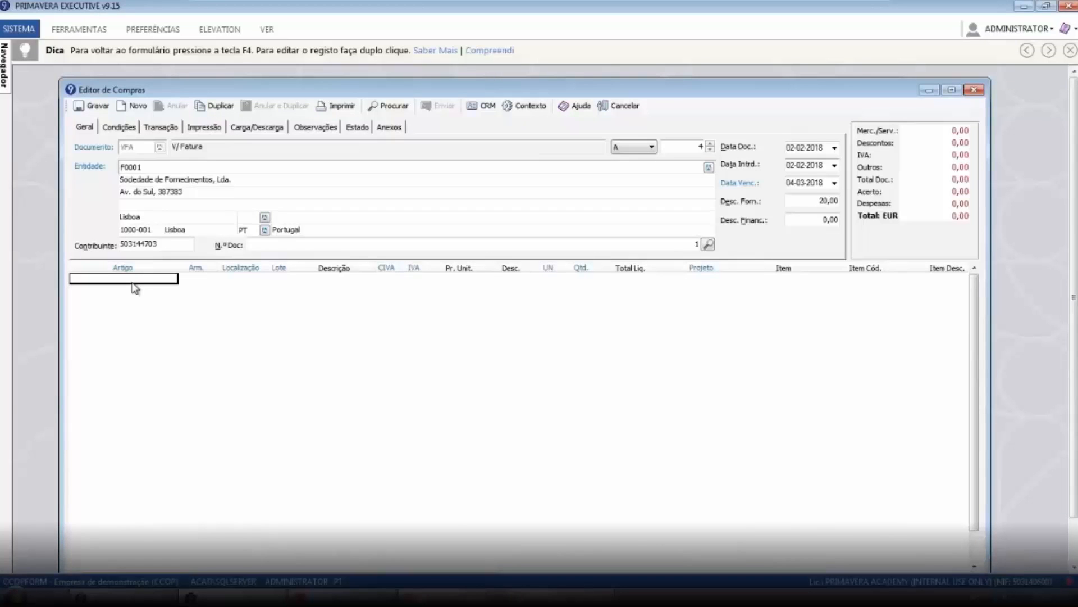
pyautogui.press('F4')
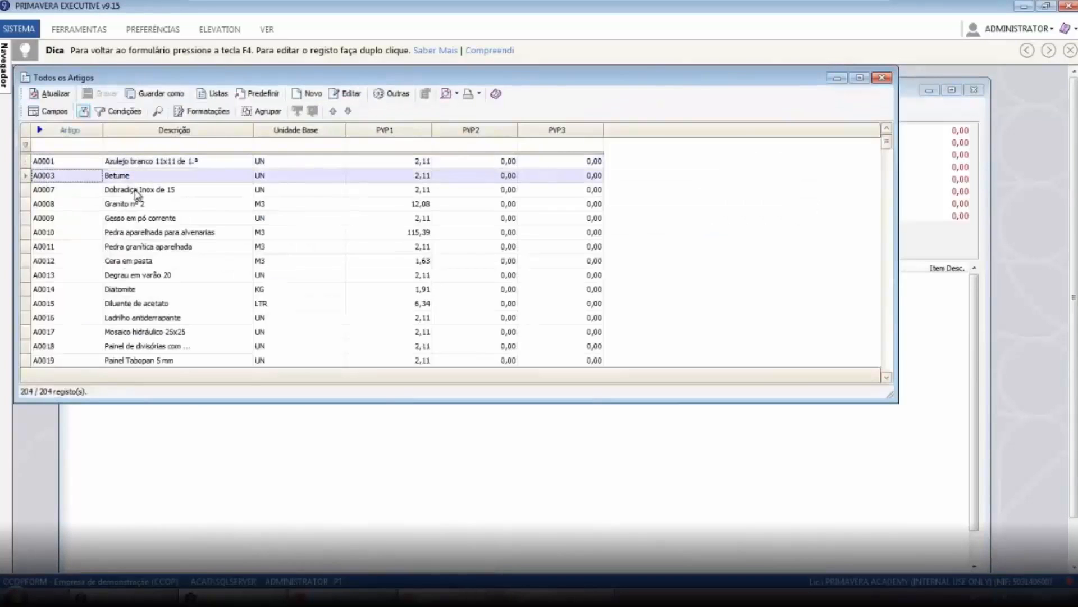
pyautogui.press('Return')
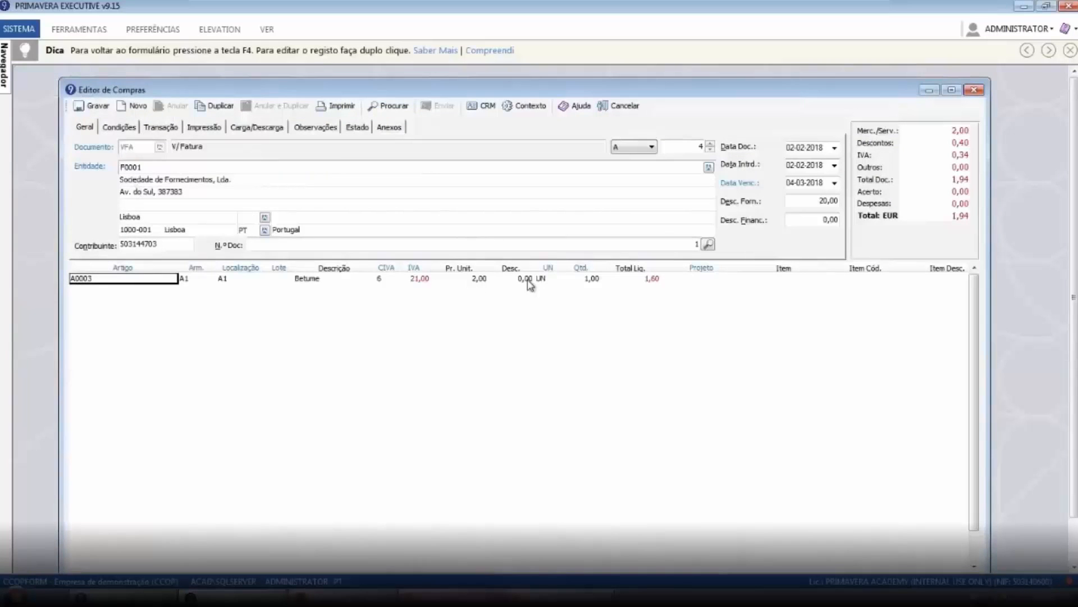
# Set the supplier discount to 0 and the Betume line's quantity to 200
pyautogui.click(800, 203)
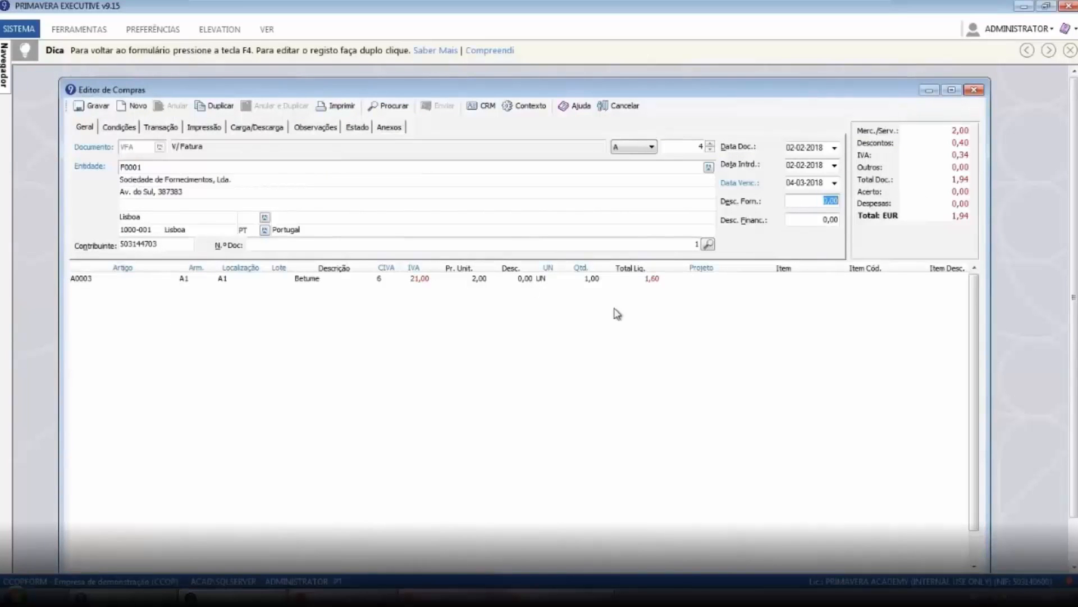
pyautogui.doubleClick(569, 280)
pyautogui.write('20')
pyautogui.write('0')
pyautogui.press('Return')
# Assign project 2018.12 Obra Edifício A to the invoice line
pyautogui.click(708, 278)
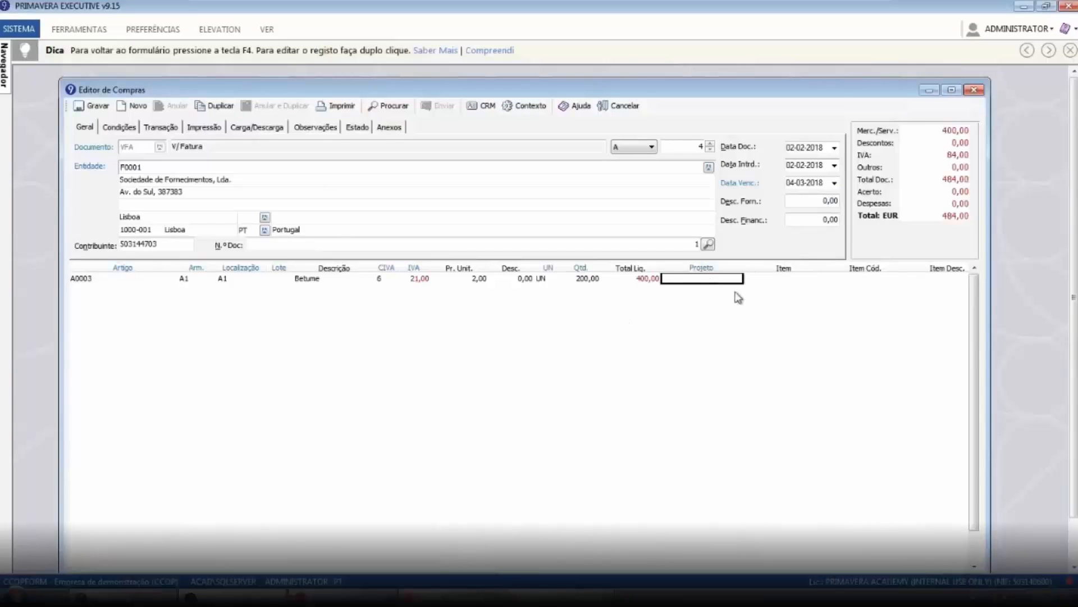
pyautogui.press('F4')
pyautogui.click(137, 260)
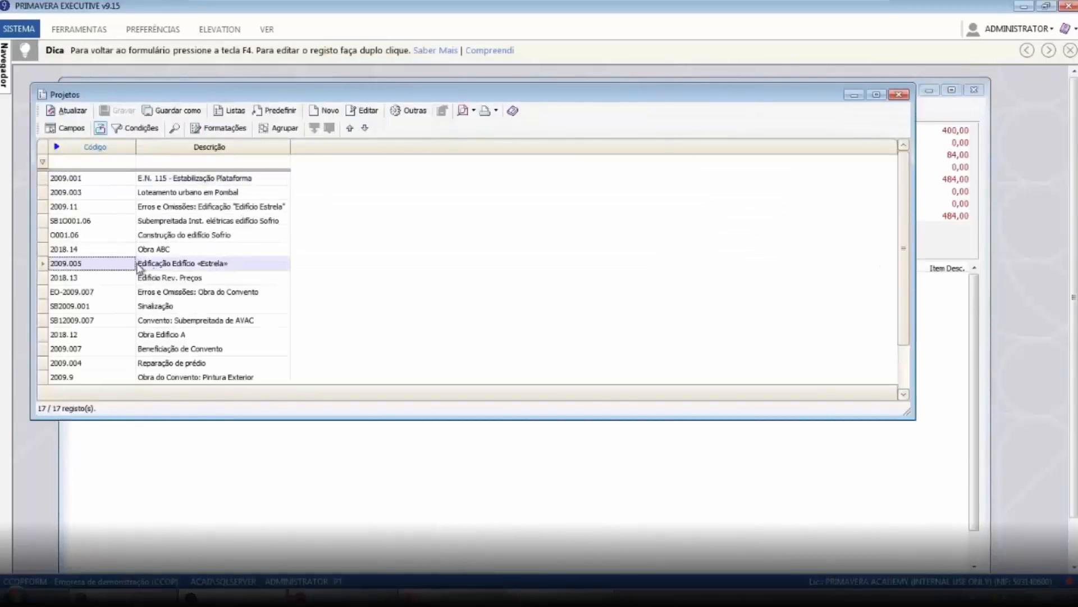
pyautogui.click(118, 254)
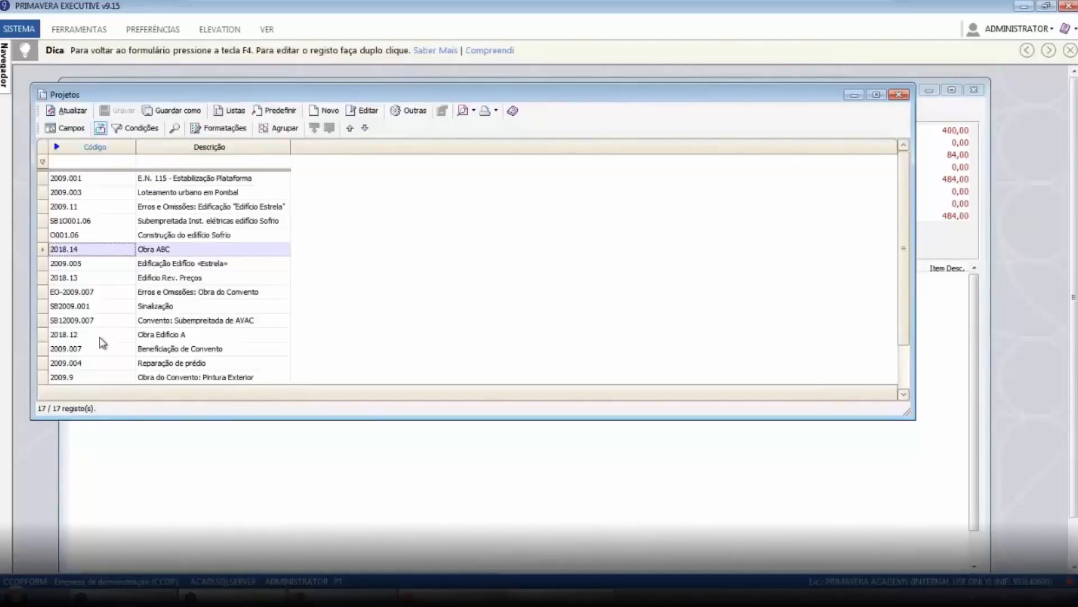
pyautogui.click(284, 337)
pyautogui.press('F4')
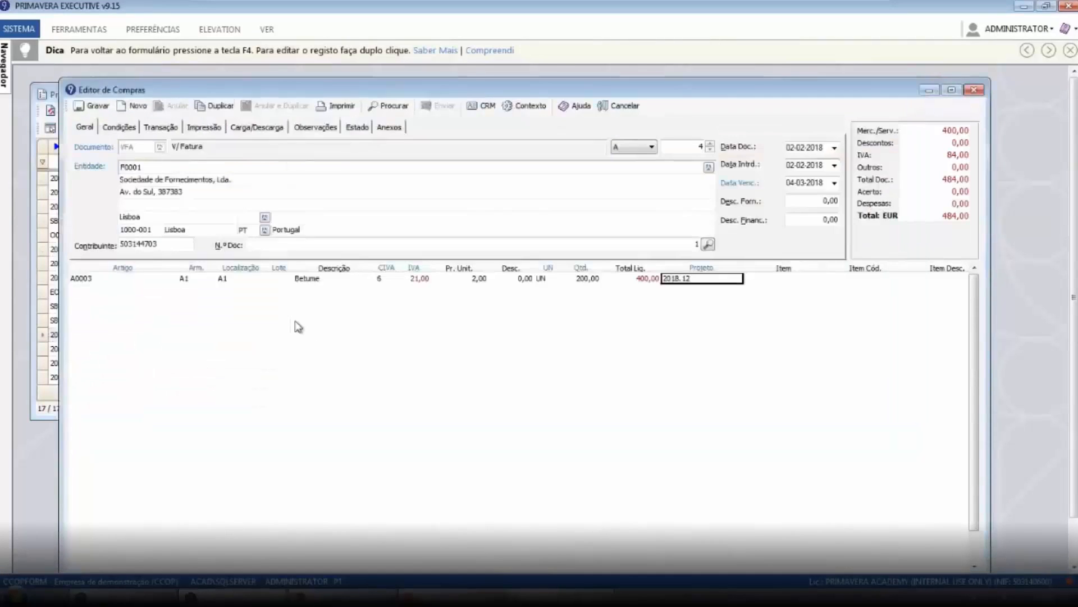
# Set the line's activity class to 4 from the class list
pyautogui.click(789, 281)
pyautogui.press('Return')
pyautogui.press('Return')
pyautogui.press('Return')
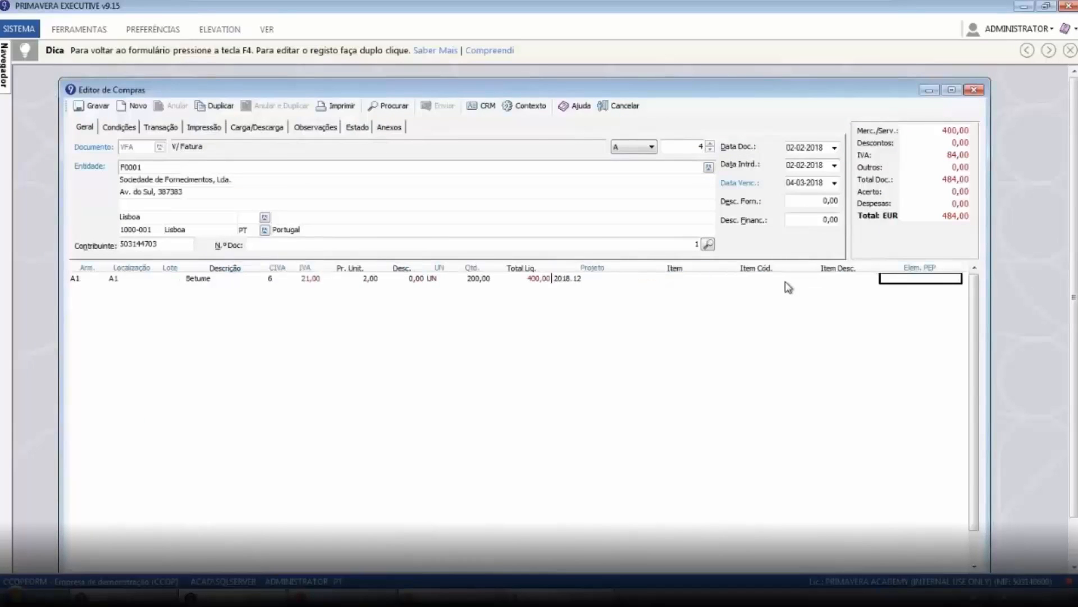
pyautogui.press('F4')
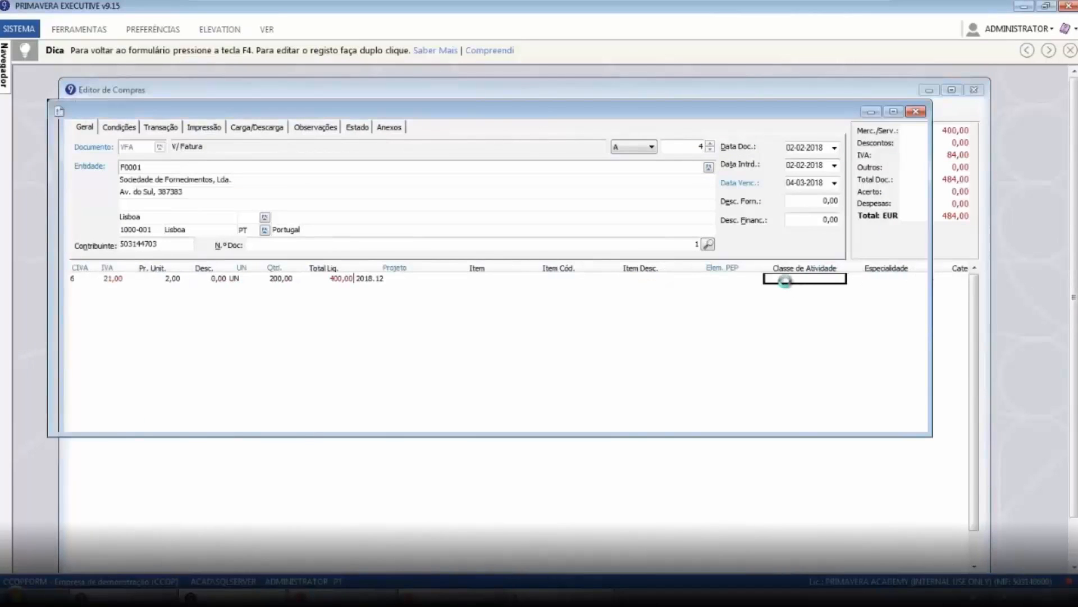
pyautogui.click(150, 253)
pyautogui.press('F4')
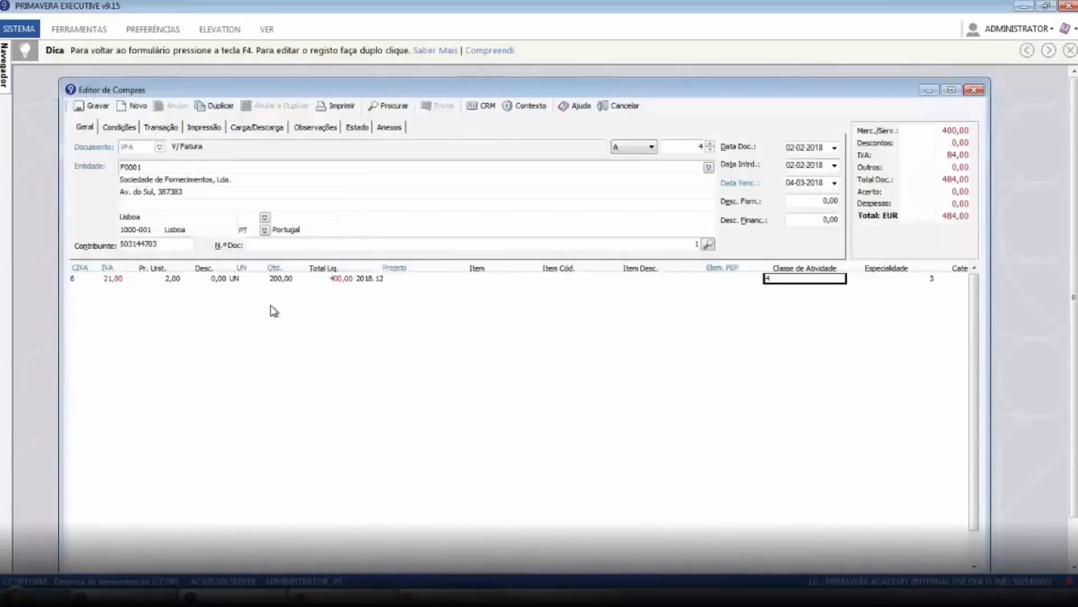
# Save the supplier invoice and dismiss the warning message
pyautogui.press('Down')
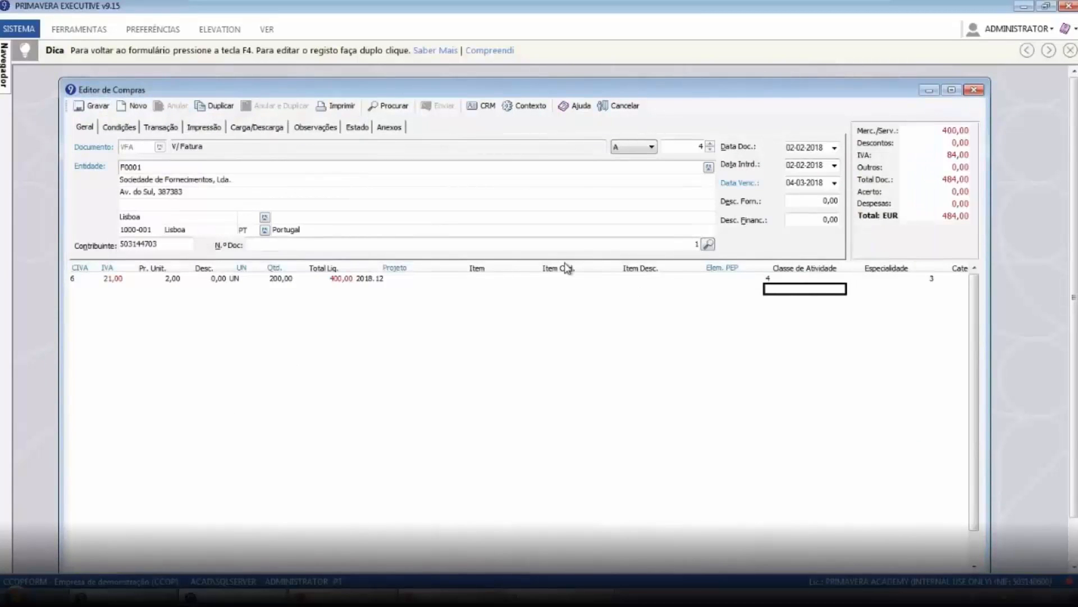
pyautogui.press('F9')
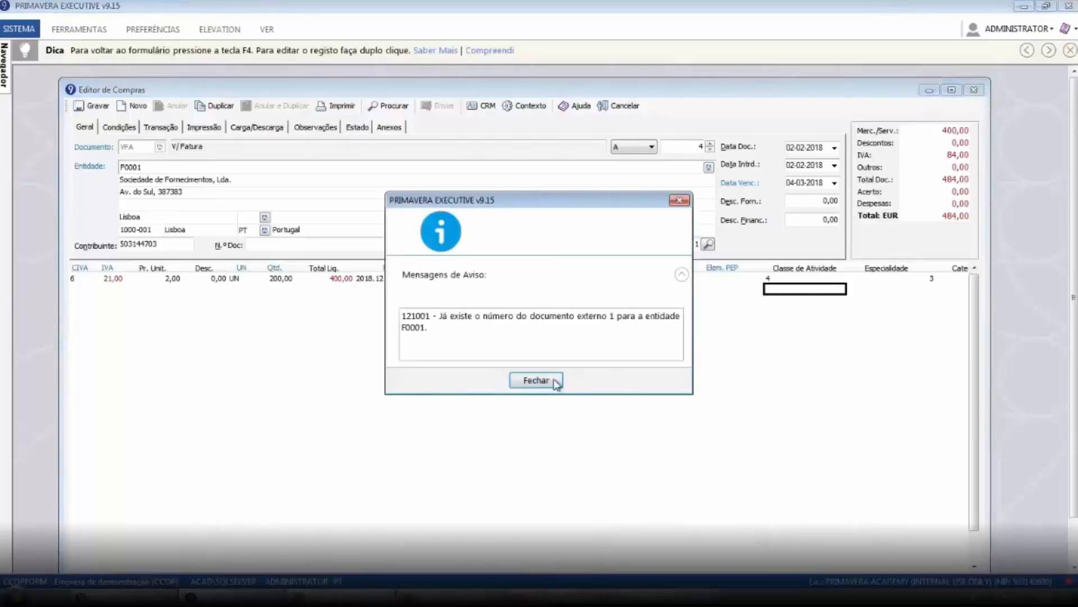
pyautogui.click(553, 382)
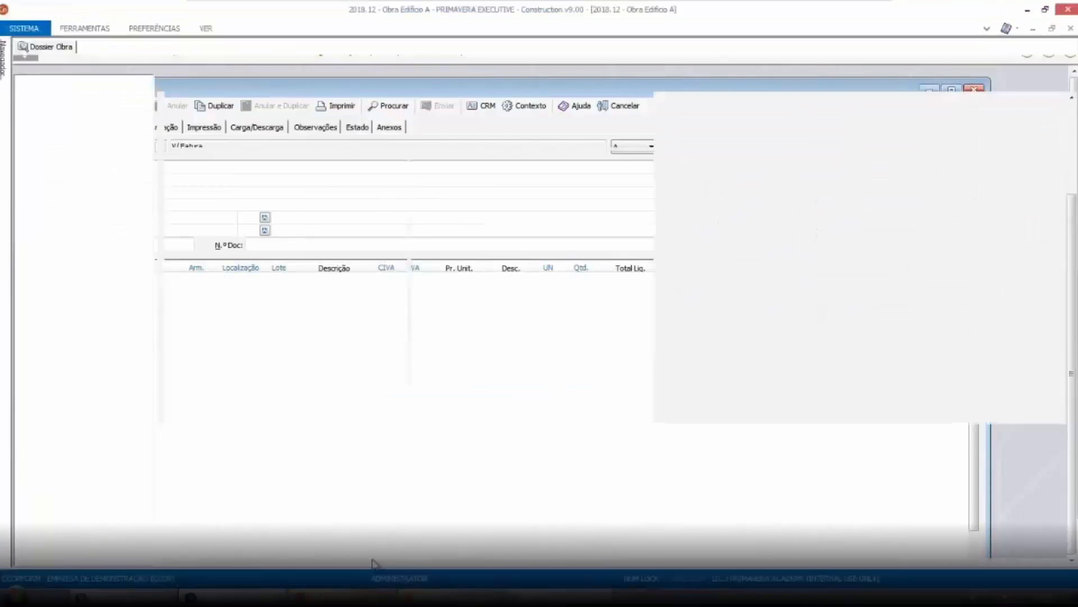
# Refresh the work's Control panel and examine the supplier and other costs
pyautogui.click(194, 85)
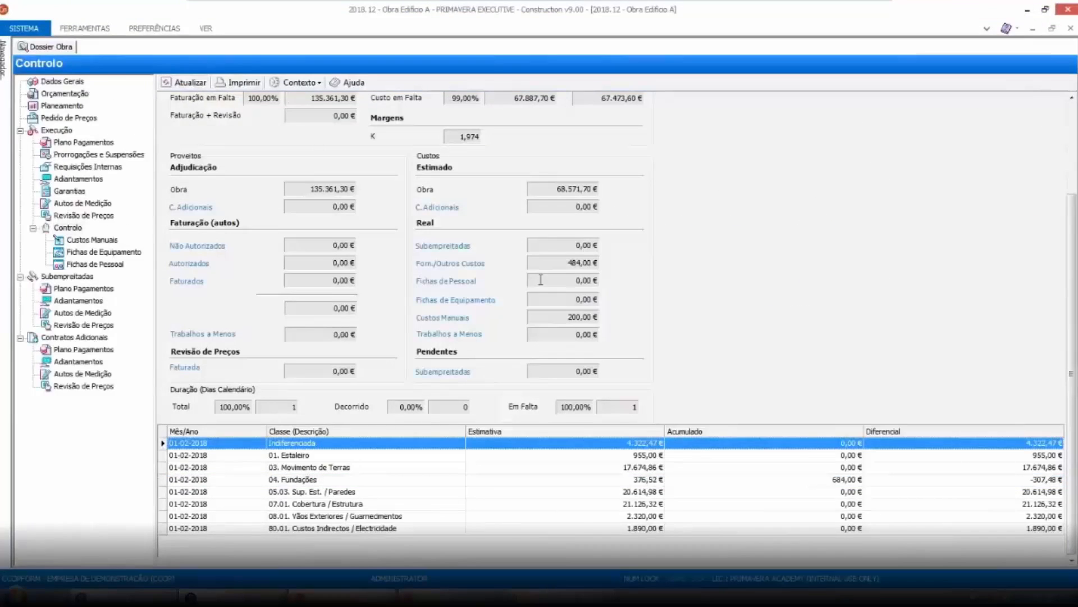
pyautogui.click(579, 263)
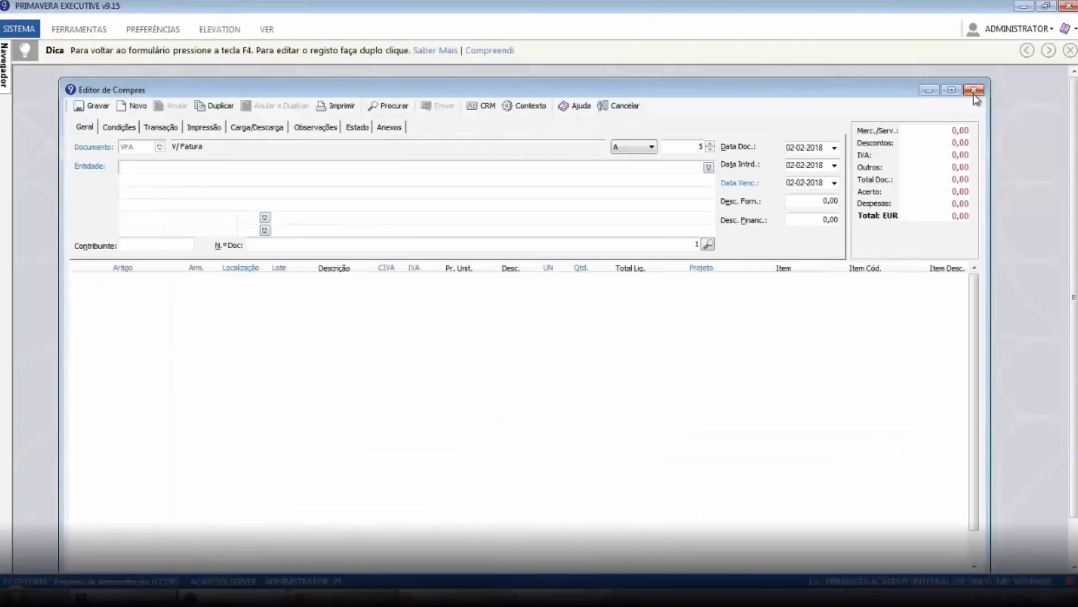
pyautogui.click(975, 91)
pyautogui.moveTo(5, 73)
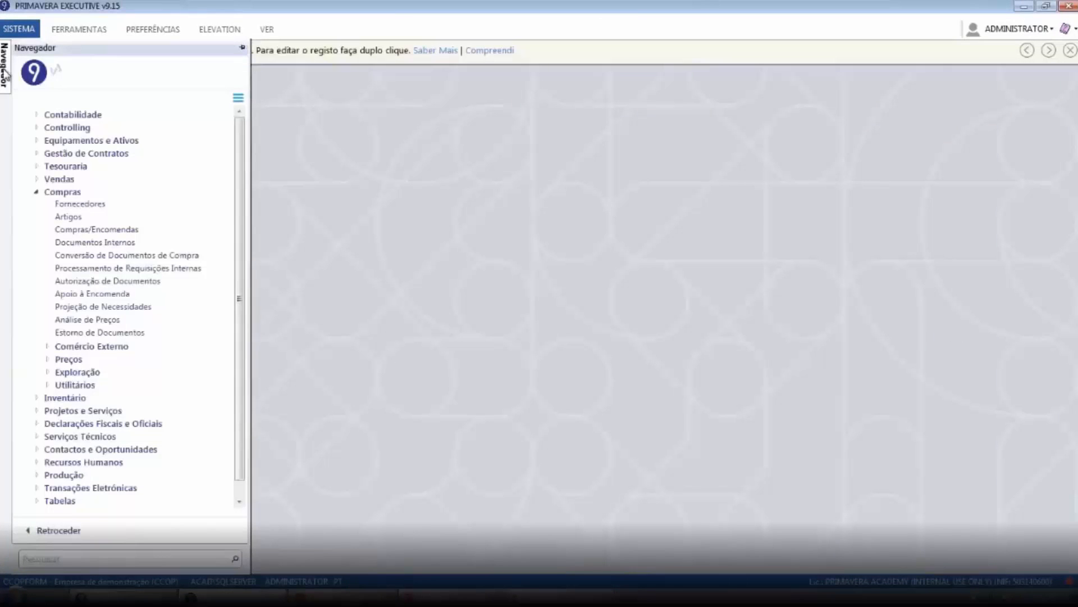
pyautogui.click(73, 204)
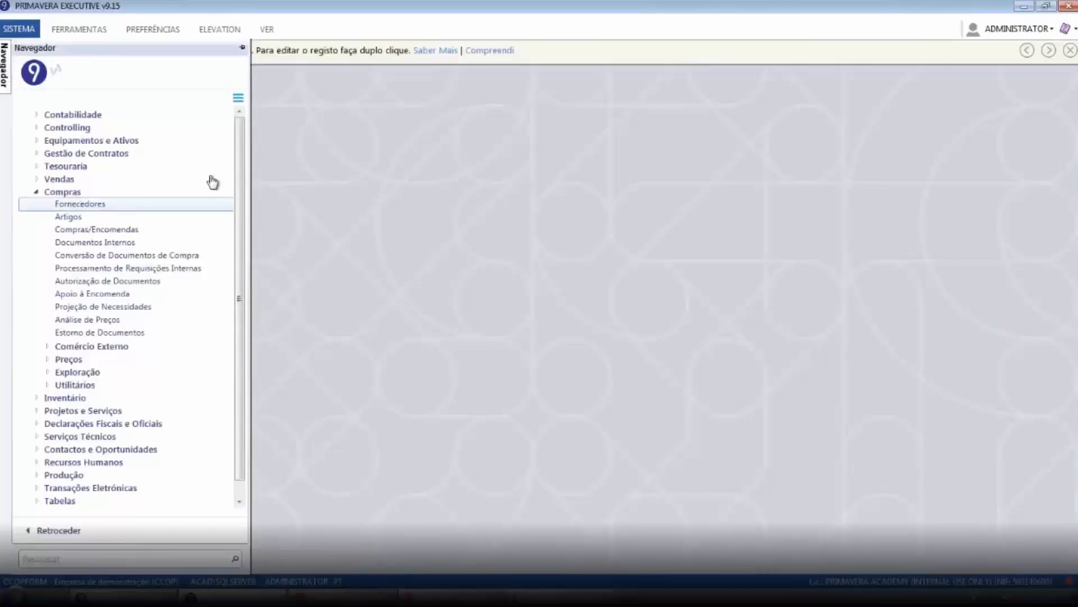
pyautogui.doubleClick(78, 203)
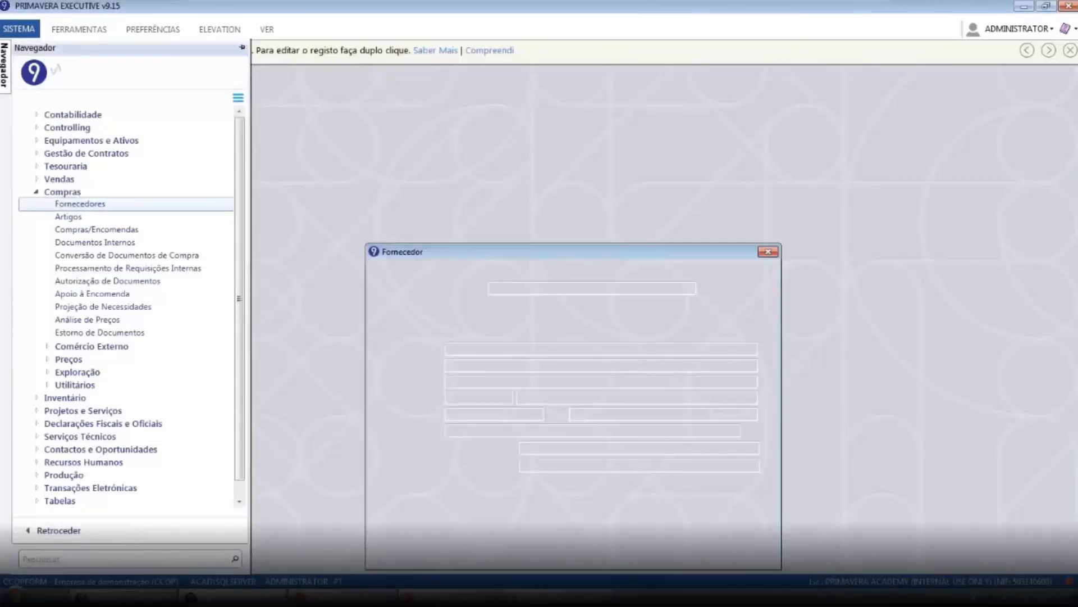
pyautogui.click(768, 253)
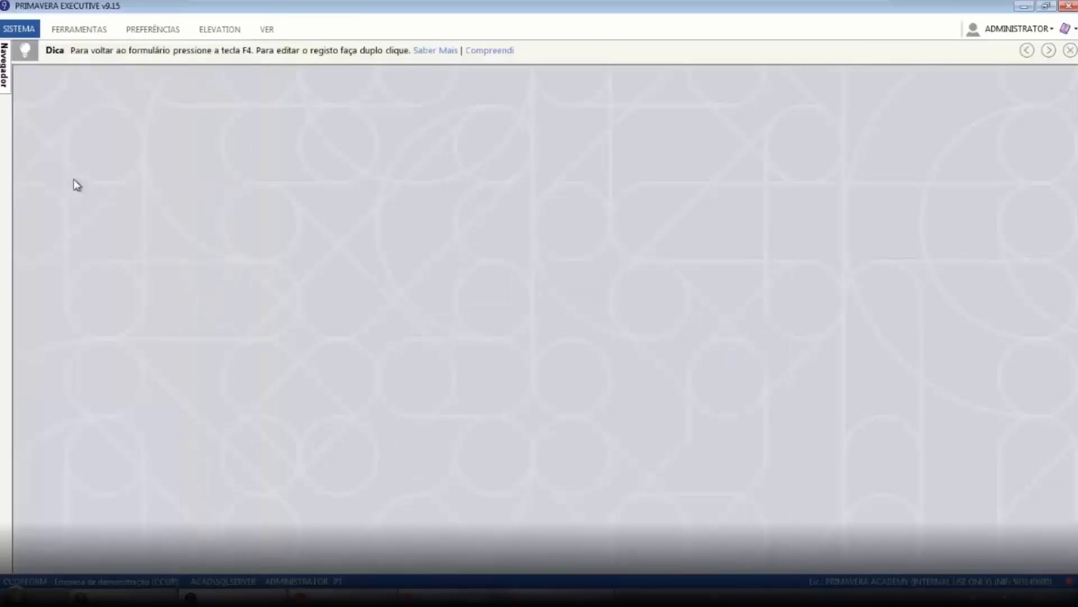
pyautogui.moveTo(4, 82)
pyautogui.click(71, 194)
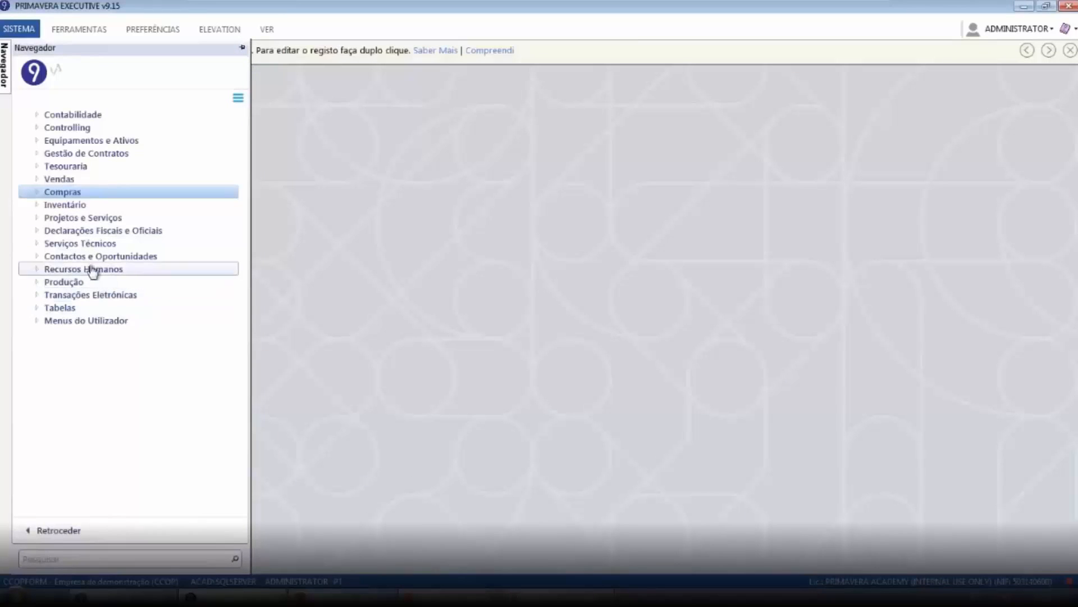
# Start a new stock document from Inventory and choose the Transferência Armazém document type
pyautogui.click(87, 205)
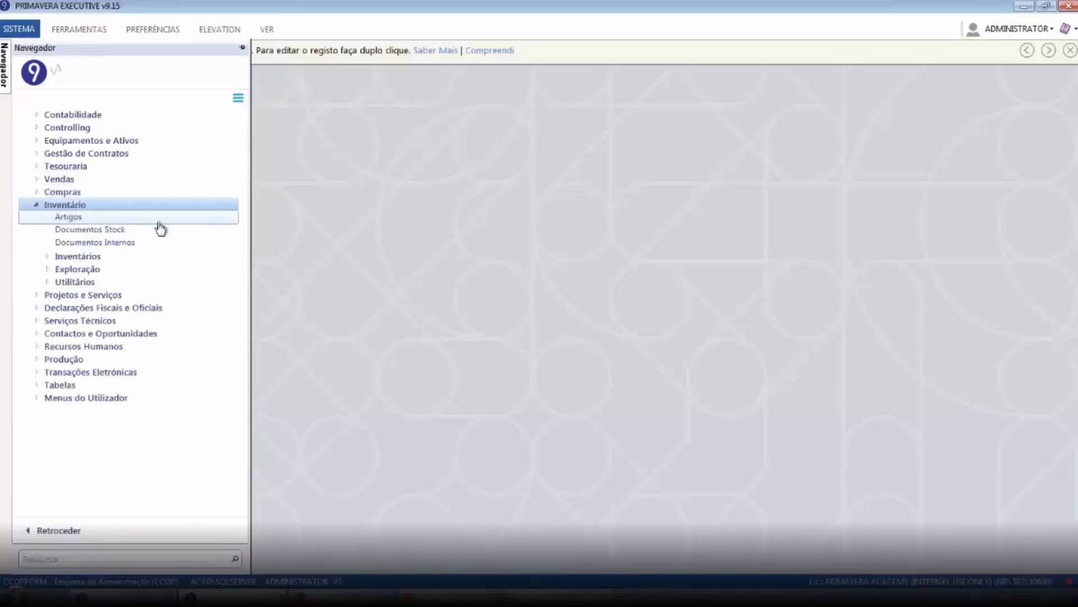
pyautogui.click(90, 230)
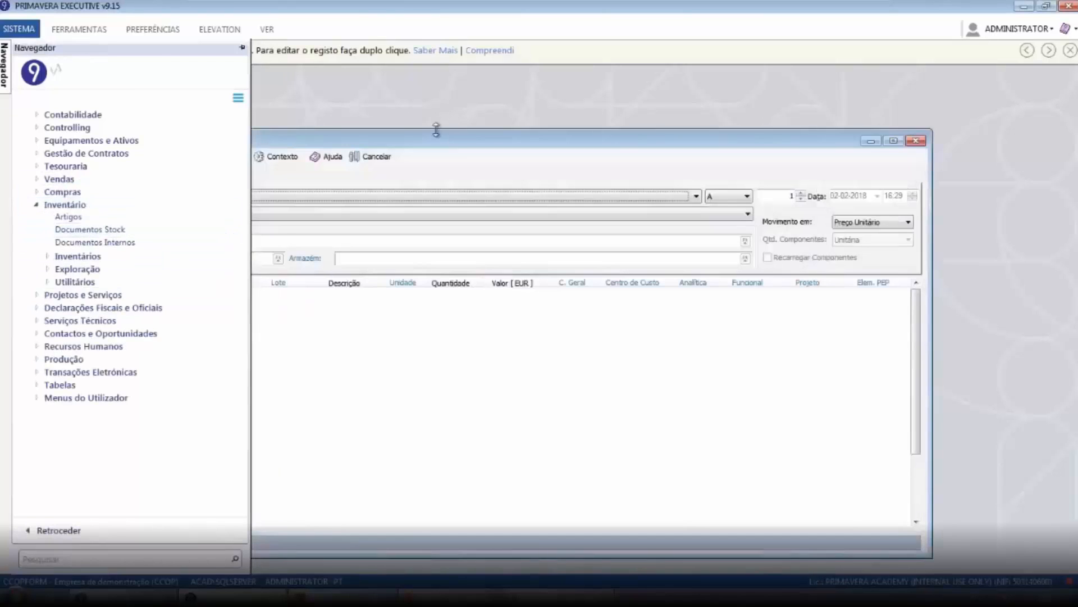
pyautogui.click(403, 197)
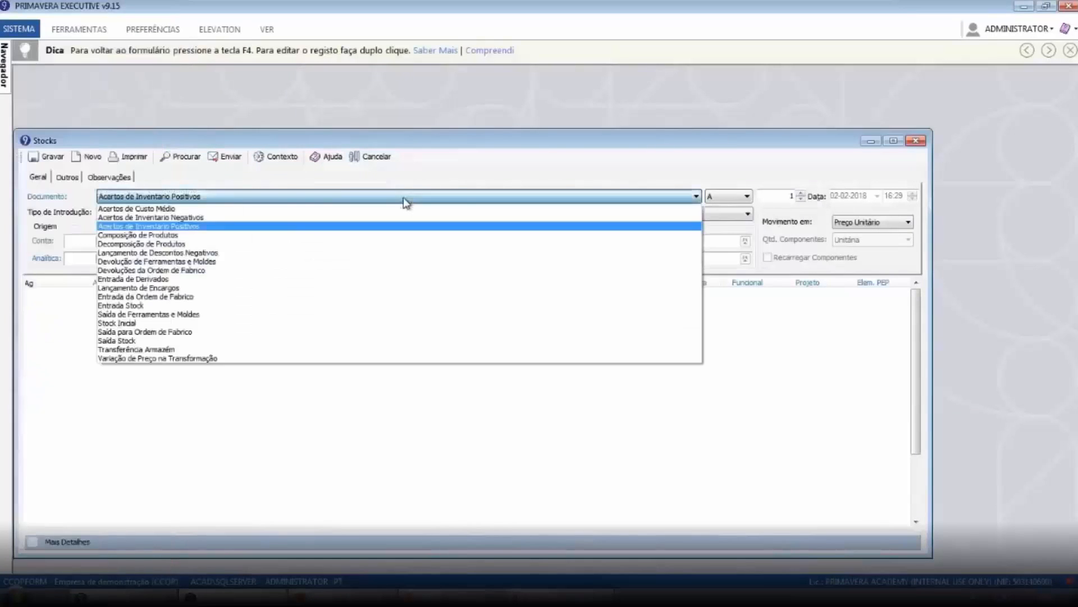
pyautogui.click(199, 350)
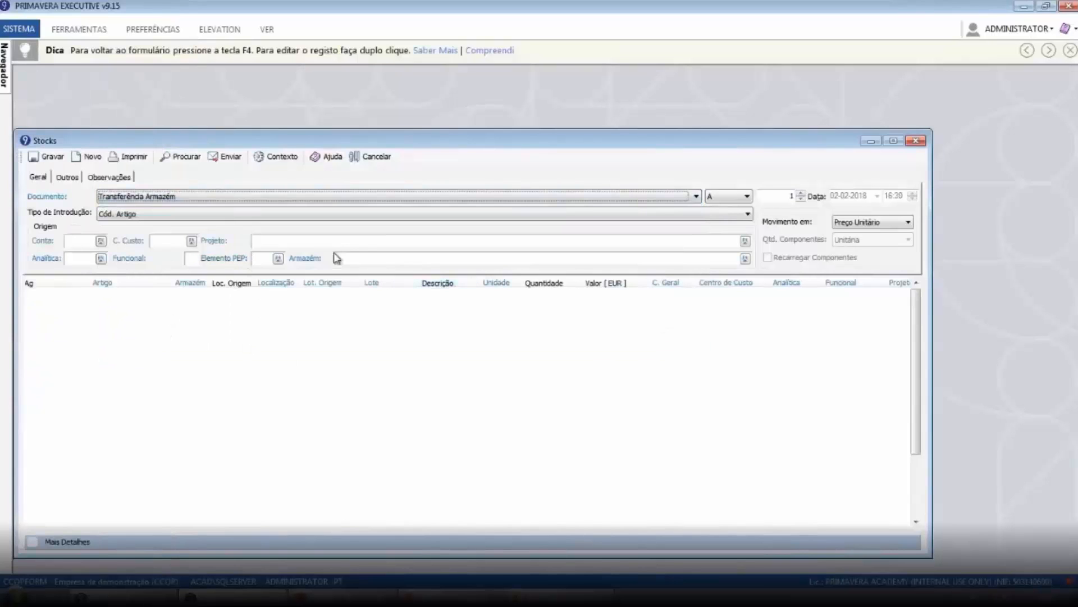
# Pick project 2018.12 Obra Edifício A for the transfer from the project list
pyautogui.click(286, 240)
pyautogui.press('F4')
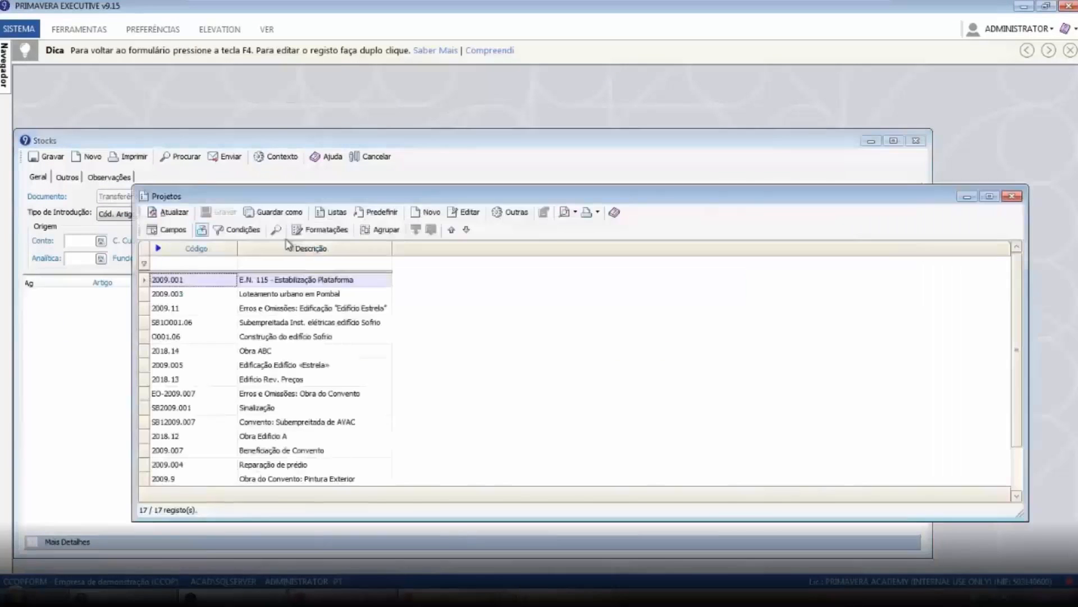
pyautogui.click(200, 393)
pyautogui.click(239, 451)
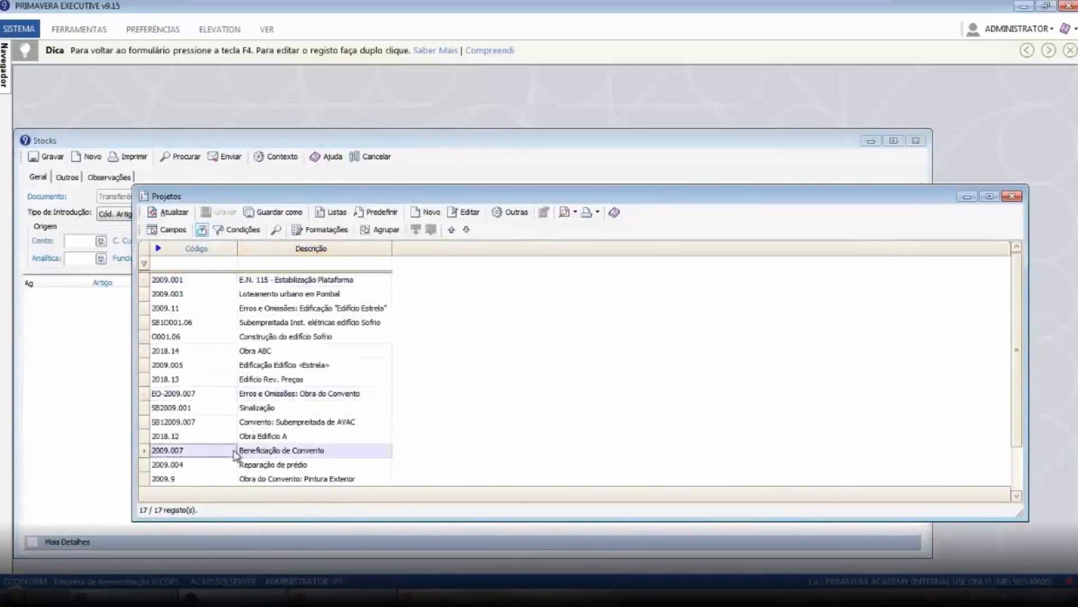
pyautogui.scroll(-1, 314, 431)
pyautogui.doubleClick(215, 395)
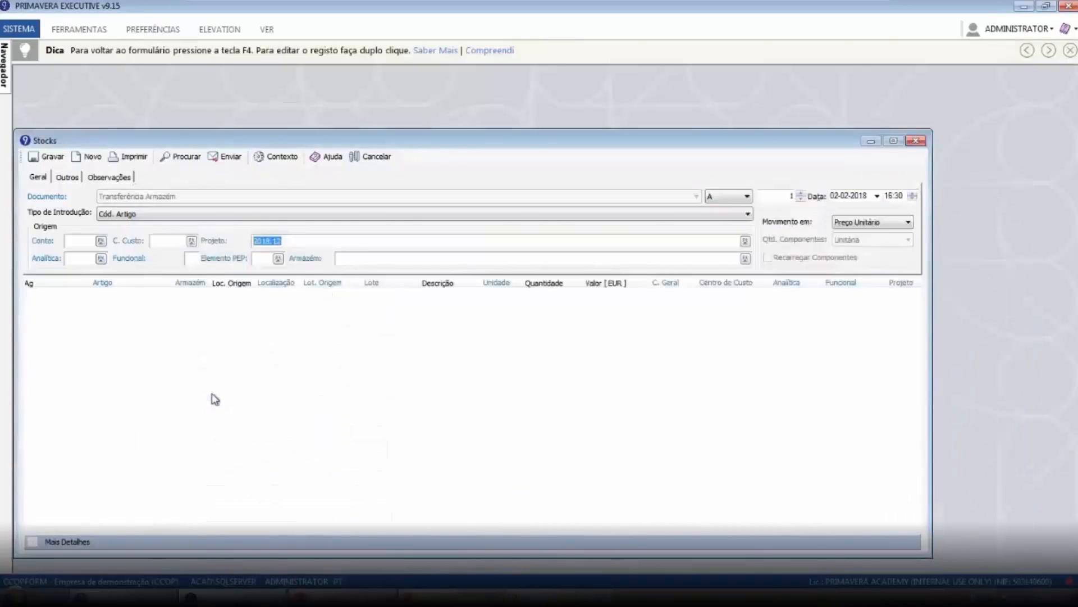
# Add article A0003 Betume to the transfer with a quantity of 20
pyautogui.click(120, 293)
pyautogui.press('F4')
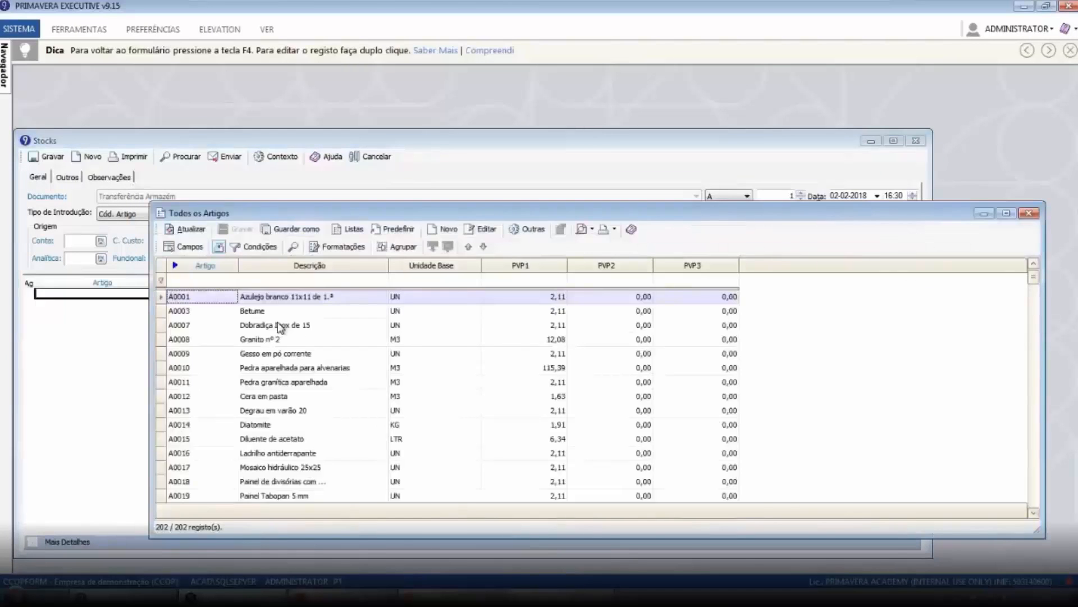
pyautogui.doubleClick(218, 311)
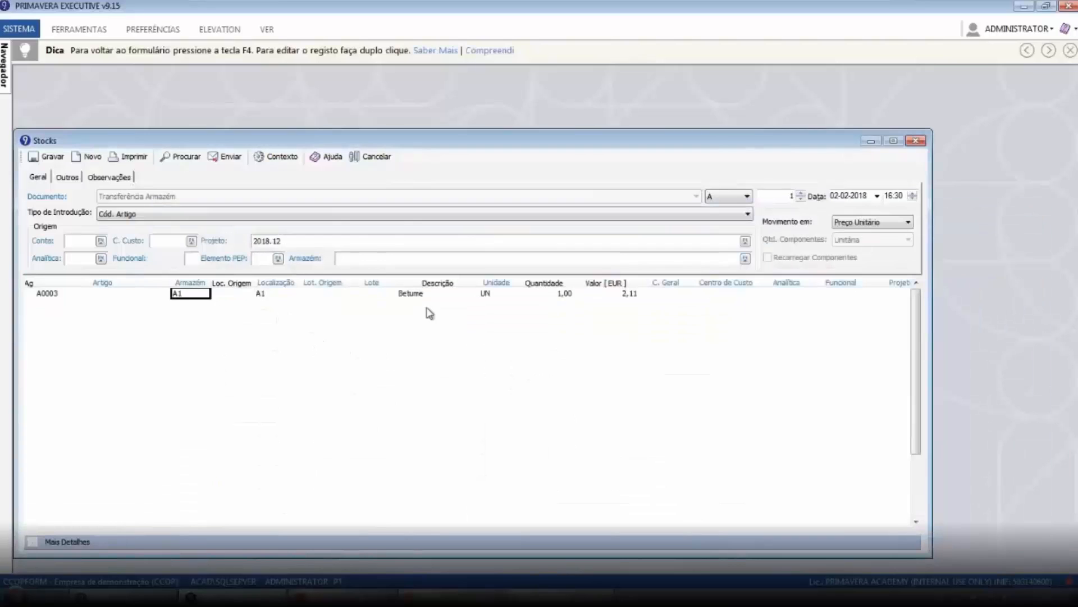
pyautogui.click(560, 293)
pyautogui.write('20')
pyautogui.press('Return')
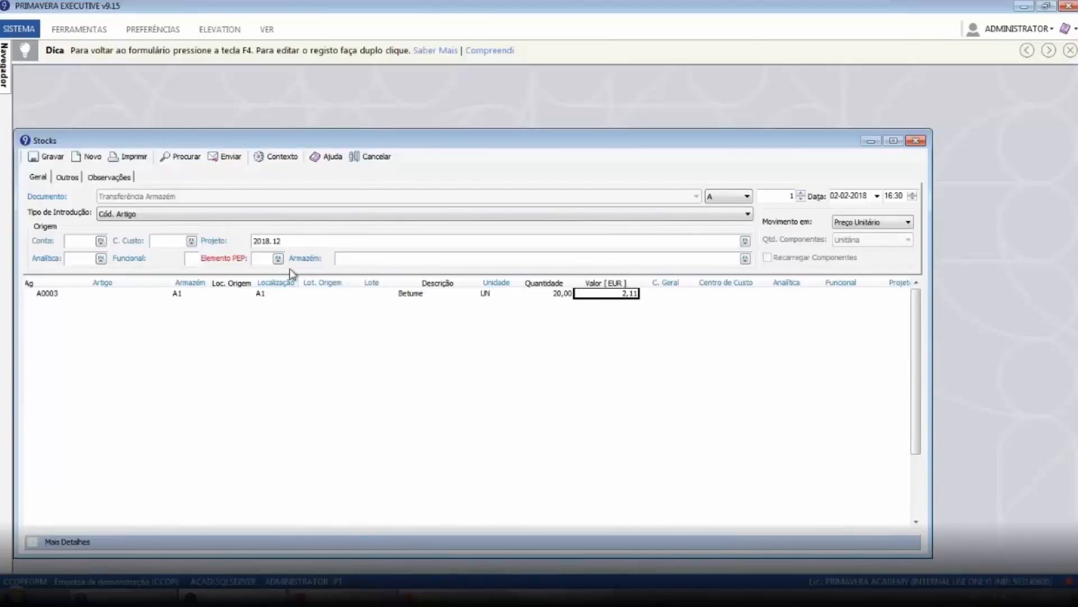
# Set the line's origin location to A1 and save the warehouse transfer
pyautogui.write('A1')
pyautogui.press('Tab')
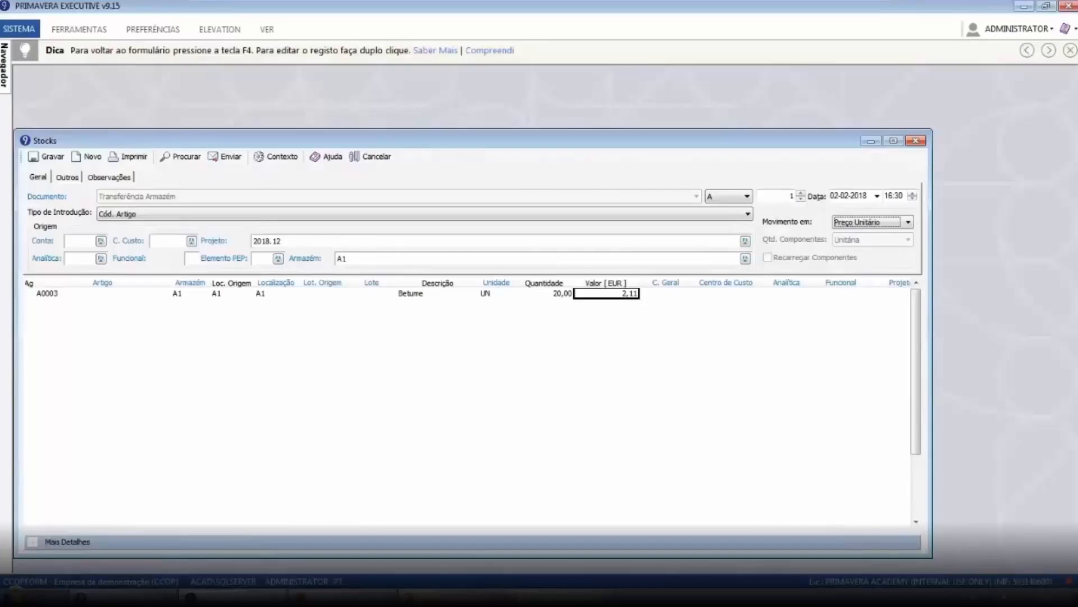
pyautogui.click(53, 157)
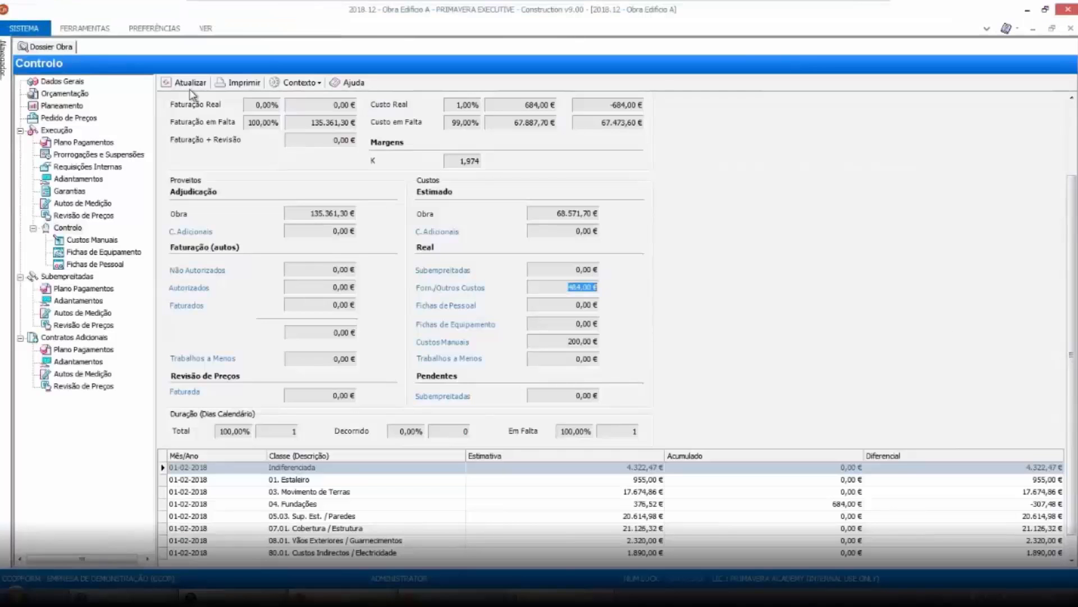
# Refresh the work's Control panel and examine the supplier and other costs detail
pyautogui.click(185, 83)
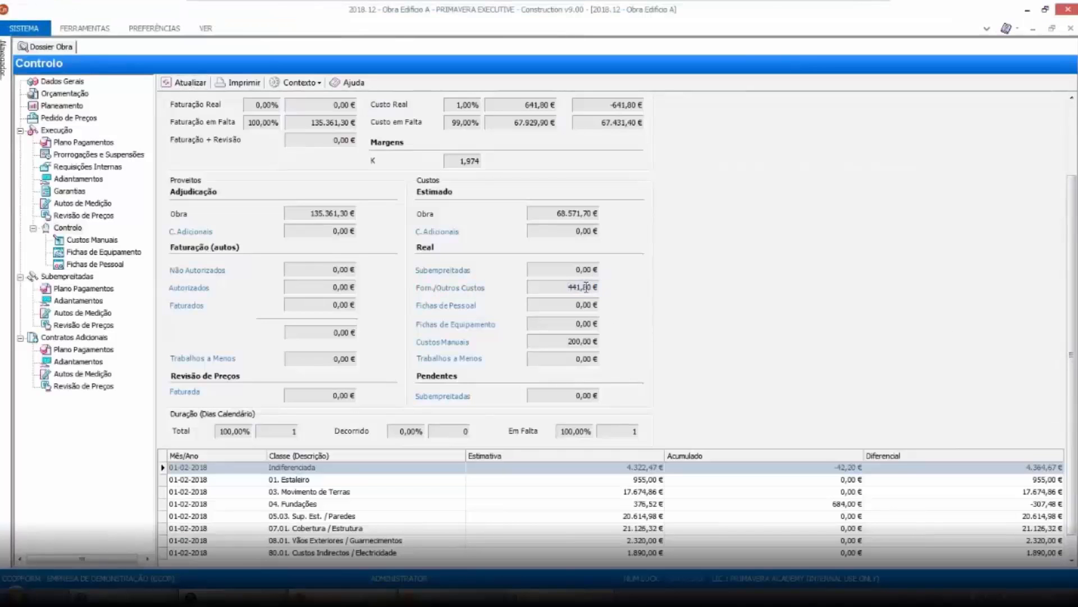
pyautogui.click(472, 294)
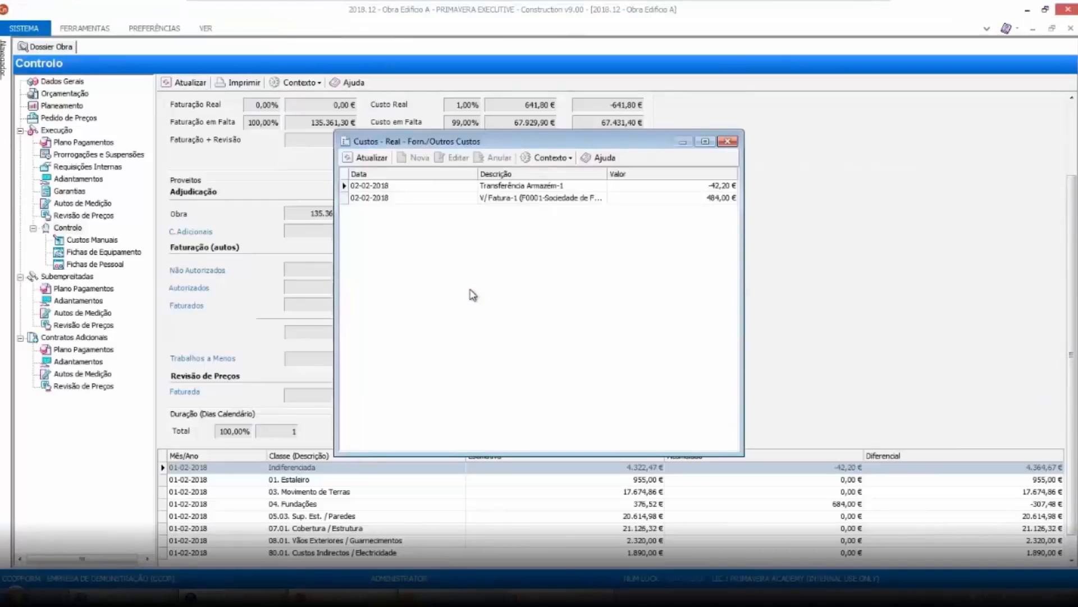
pyautogui.click(535, 187)
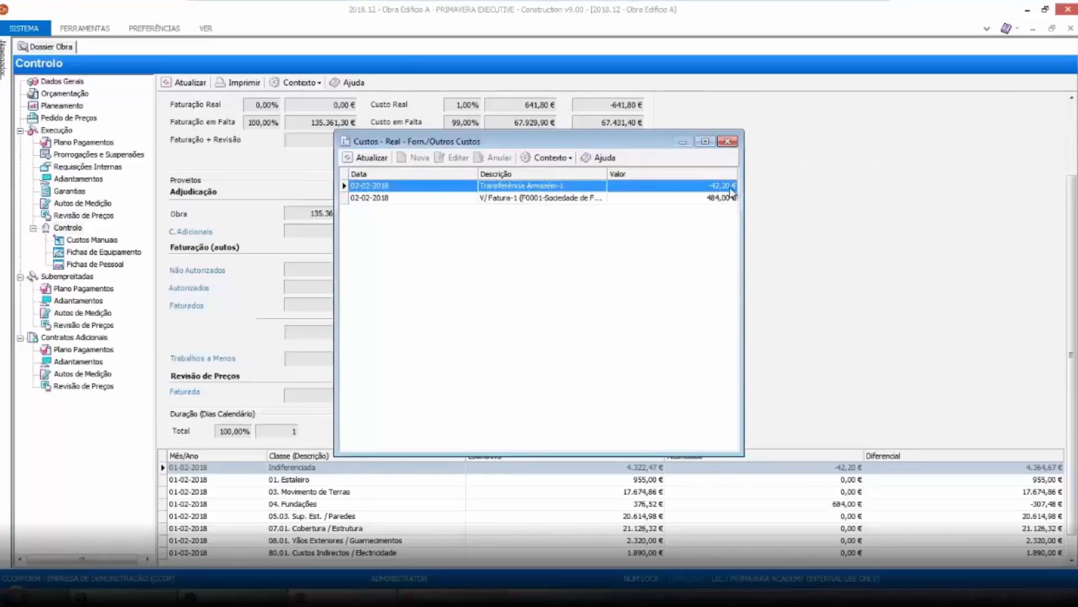
pyautogui.click(700, 201)
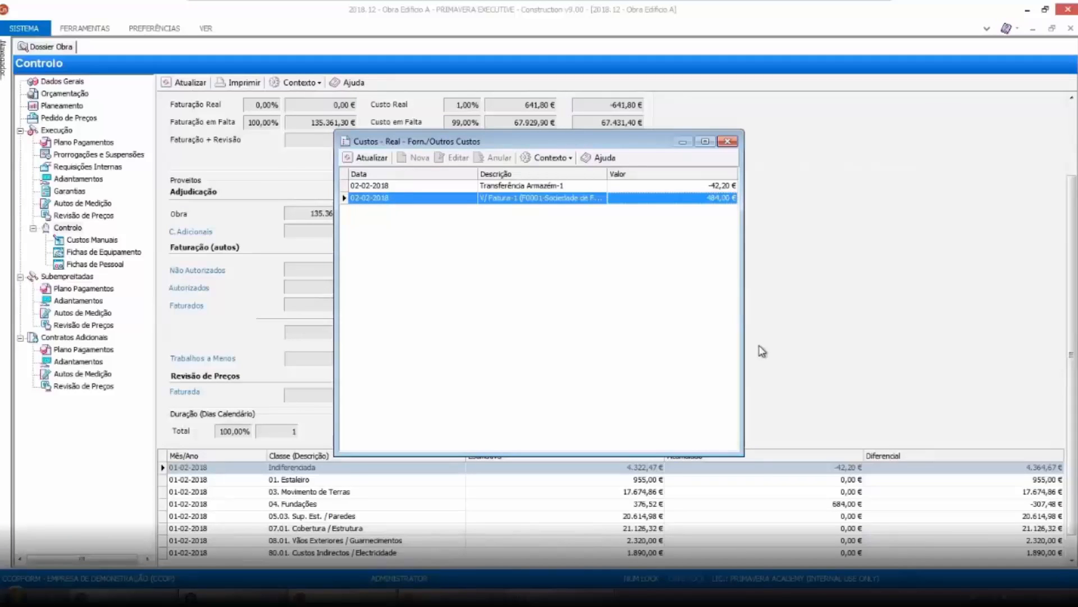
pyautogui.click(729, 141)
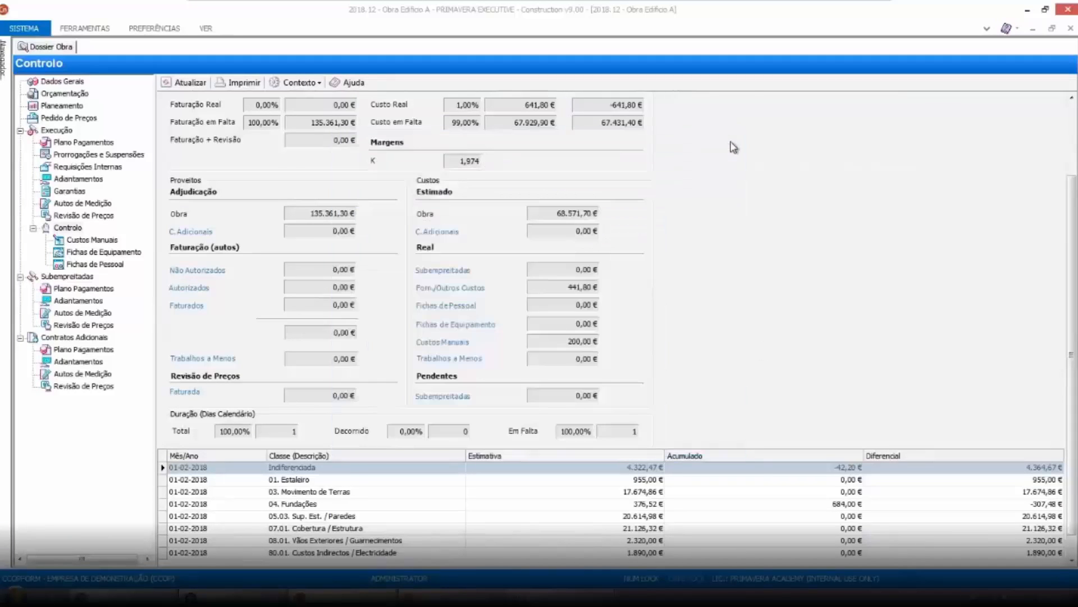
# Open the movements exploration and select work 2018.12 Obra Edifício A
pyautogui.click(4, 68)
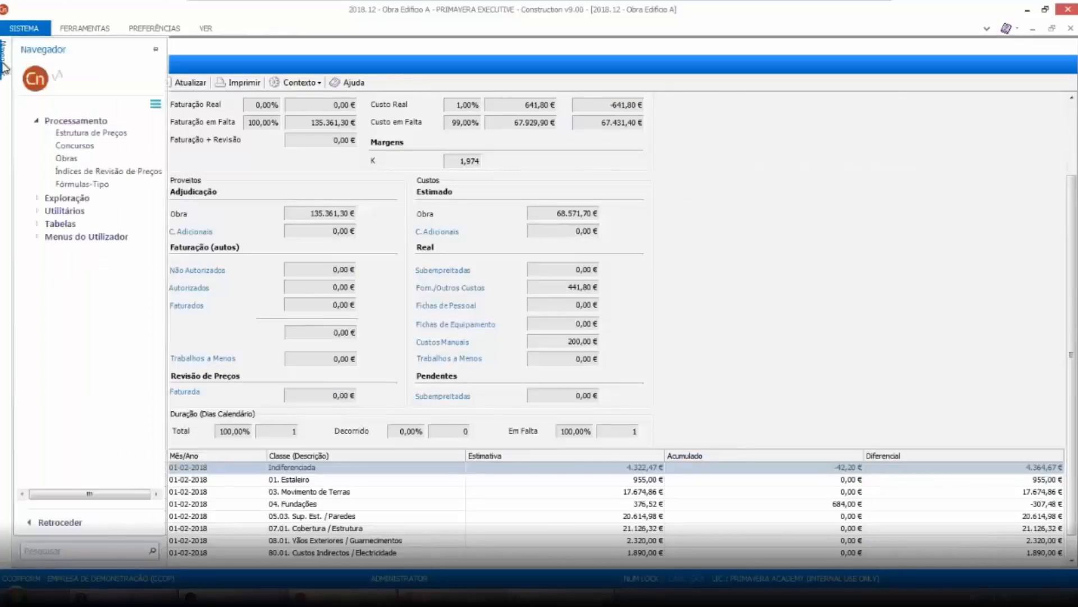
pyautogui.click(76, 200)
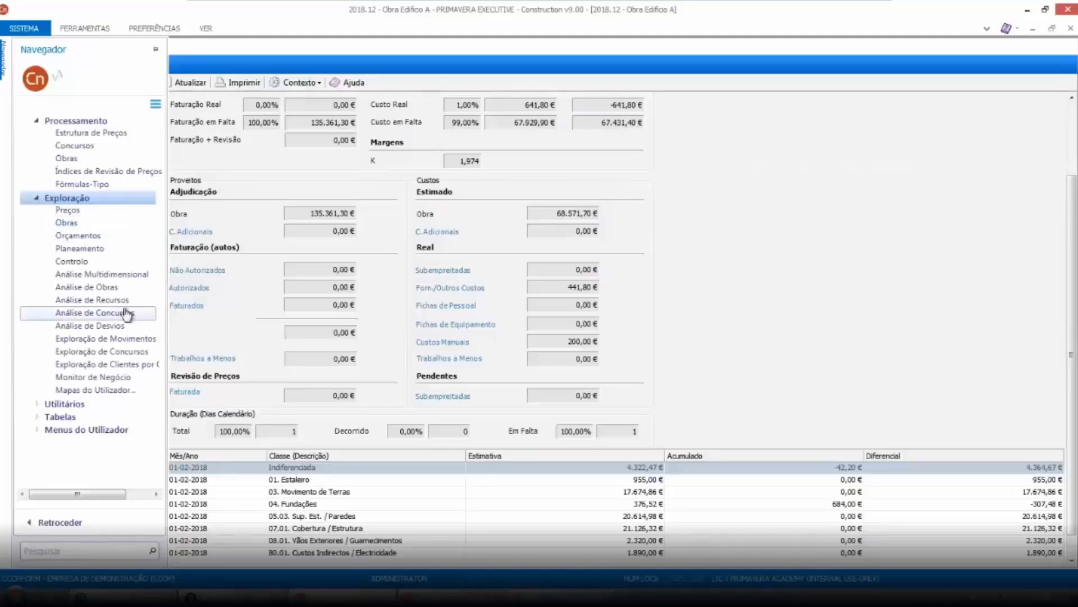
pyautogui.click(102, 339)
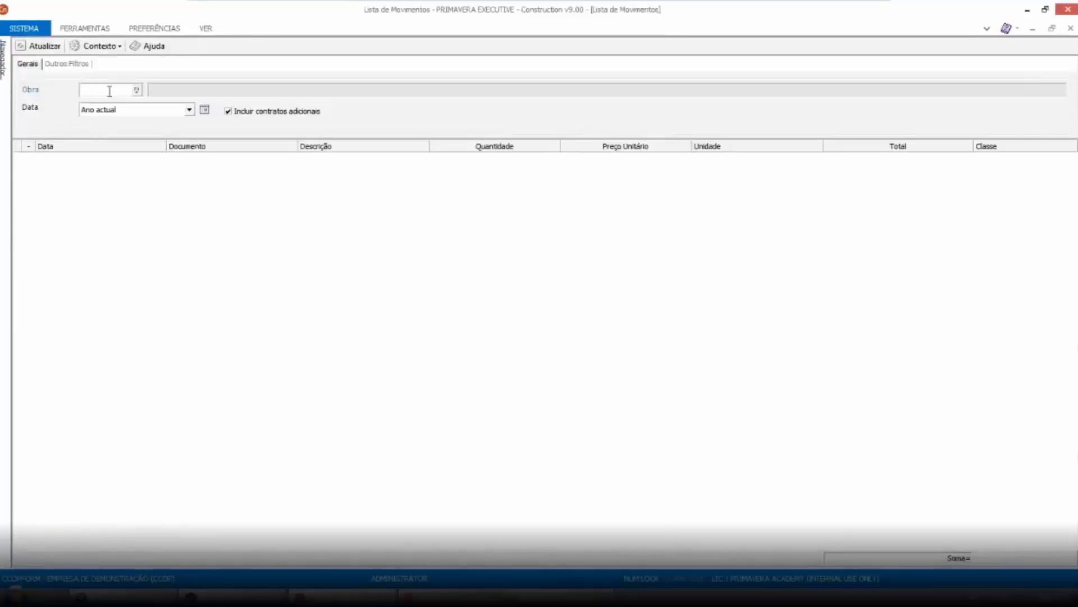
pyautogui.click(136, 90)
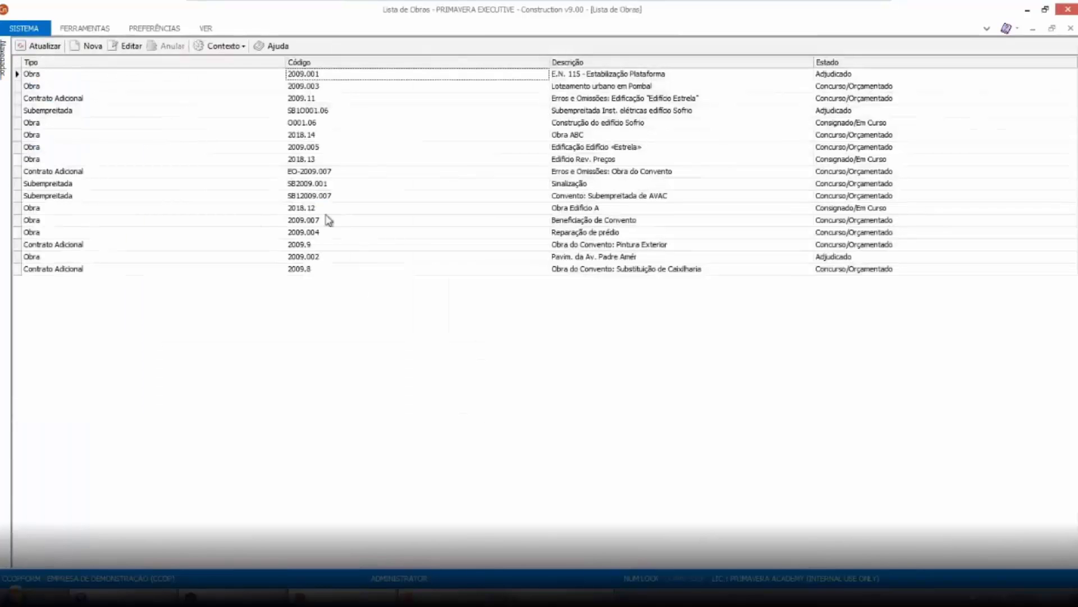
pyautogui.click(355, 209)
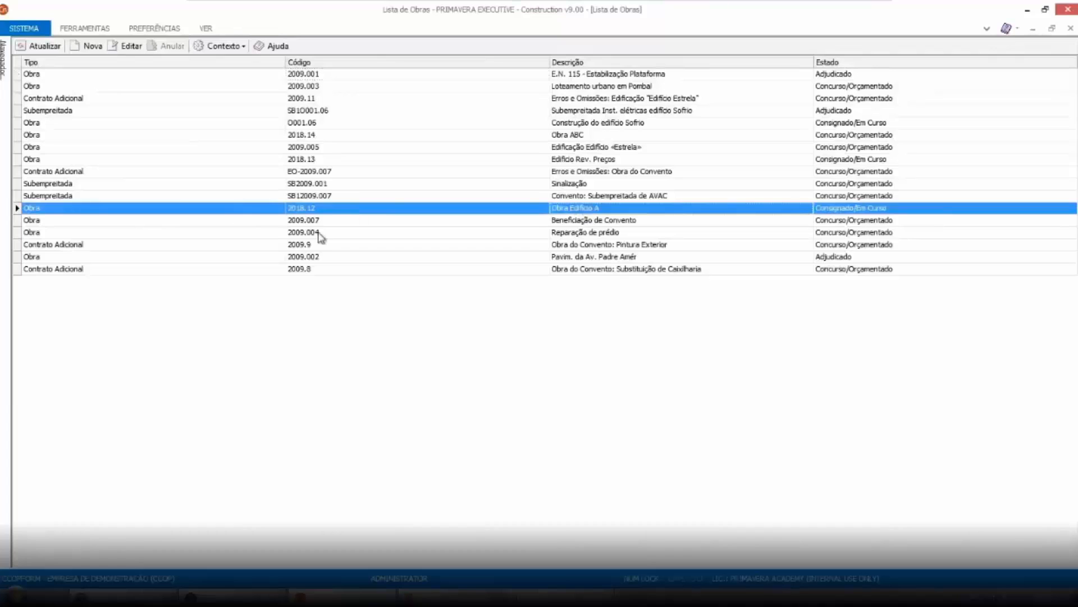
pyautogui.press('Return')
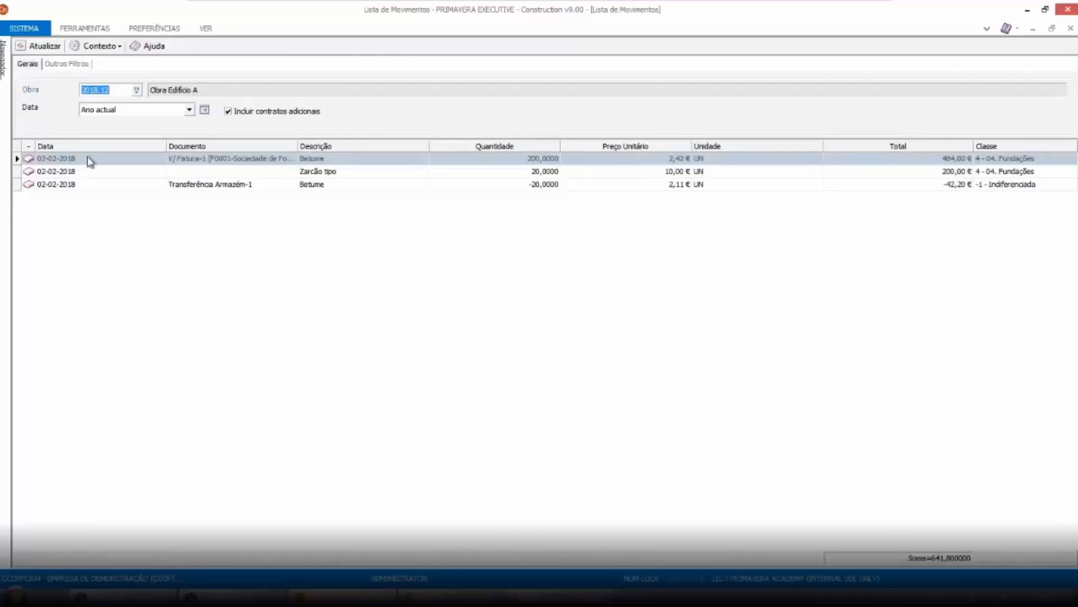
# Sort the work's movement list by description
pyautogui.click(328, 174)
pyautogui.click(328, 184)
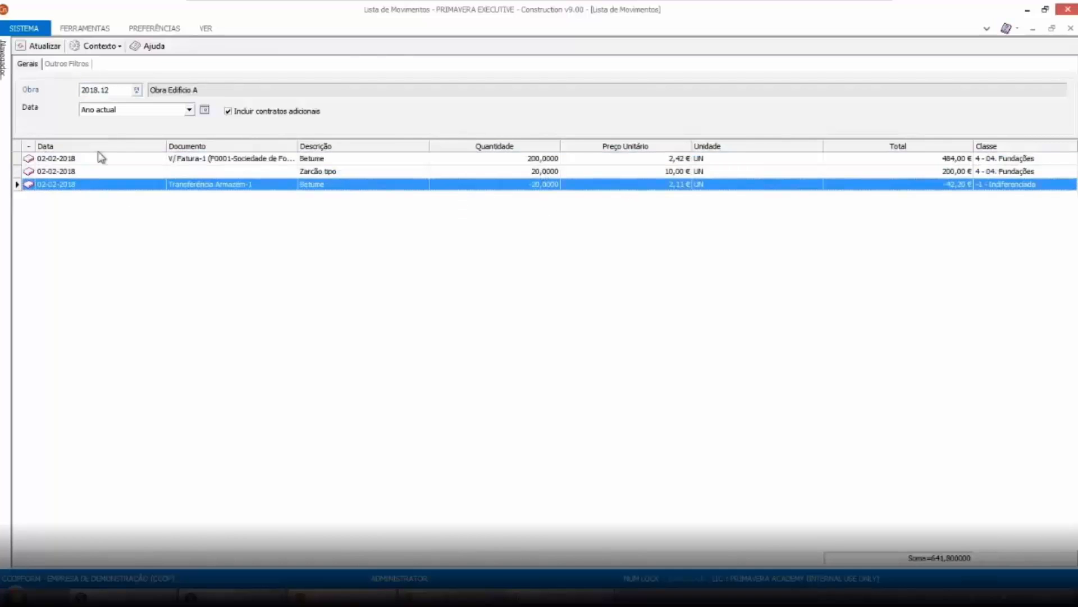
pyautogui.click(341, 147)
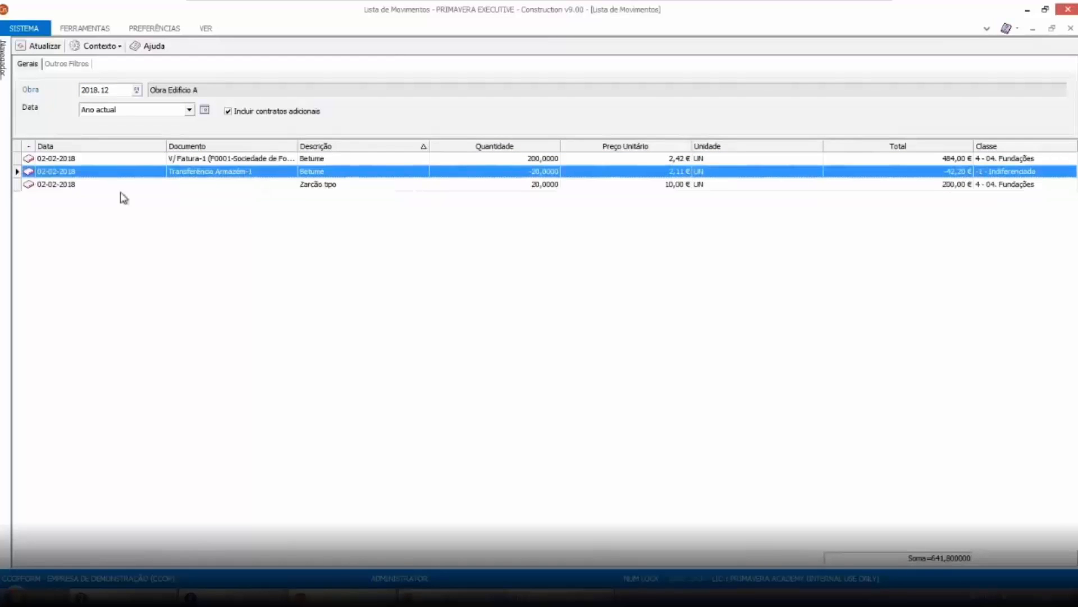
# Group the movements by description instead of by document using the grouping area
pyautogui.rightClick(198, 147)
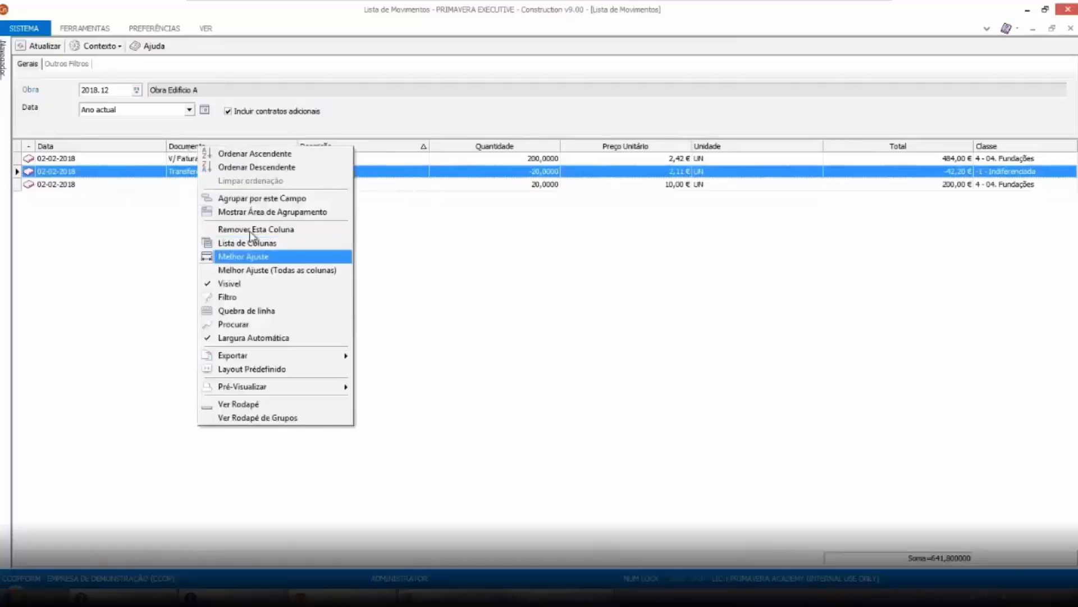
pyautogui.click(258, 201)
pyautogui.rightClick(297, 150)
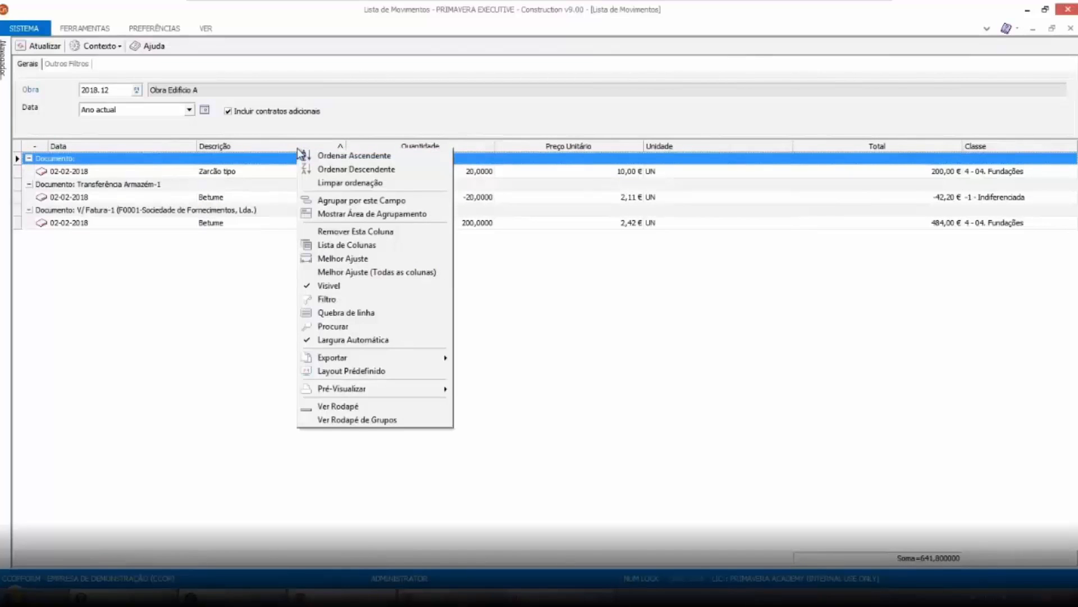
pyautogui.click(352, 215)
pyautogui.moveTo(39, 154); pyautogui.dragTo(198, 169)
pyautogui.moveTo(362, 168); pyautogui.dragTo(331, 153)
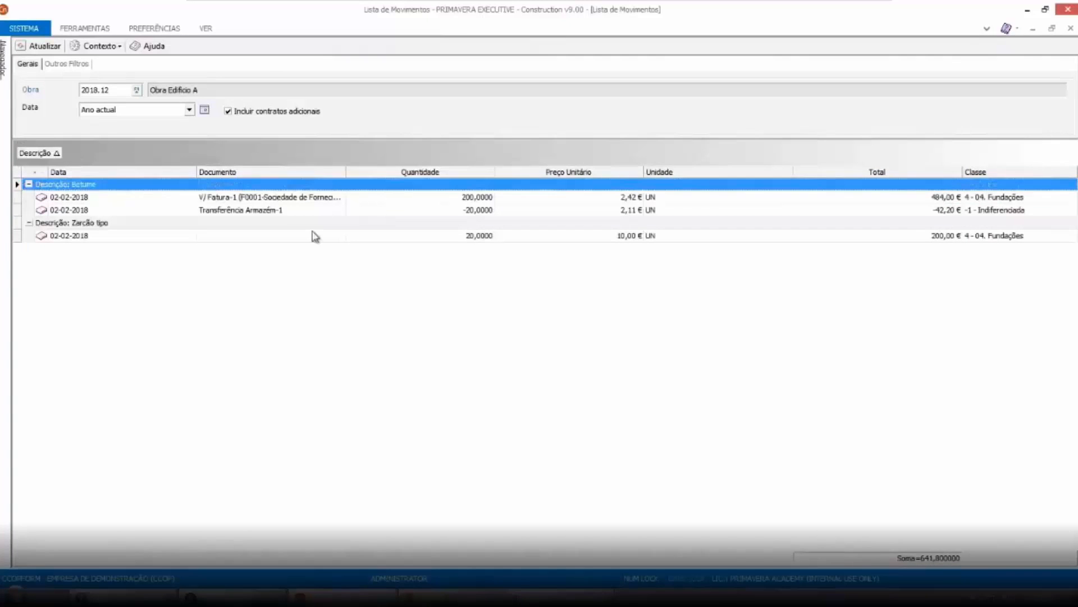
# Show group footers and add sums for the quantity and total columns
pyautogui.rightClick(316, 197)
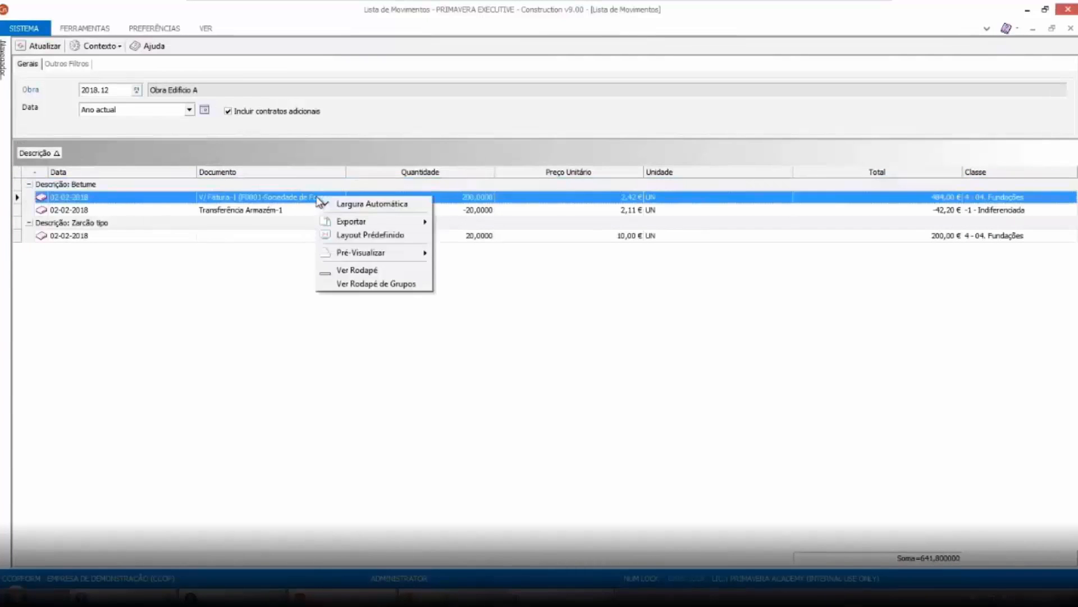
pyautogui.click(375, 285)
pyautogui.rightClick(478, 224)
pyautogui.click(491, 234)
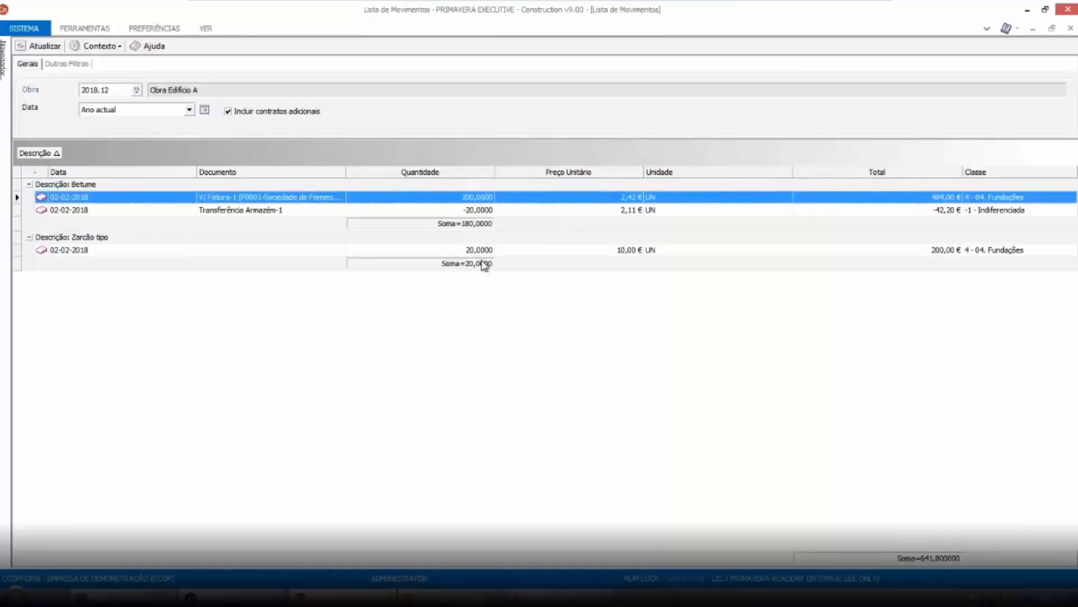
pyautogui.rightClick(923, 224)
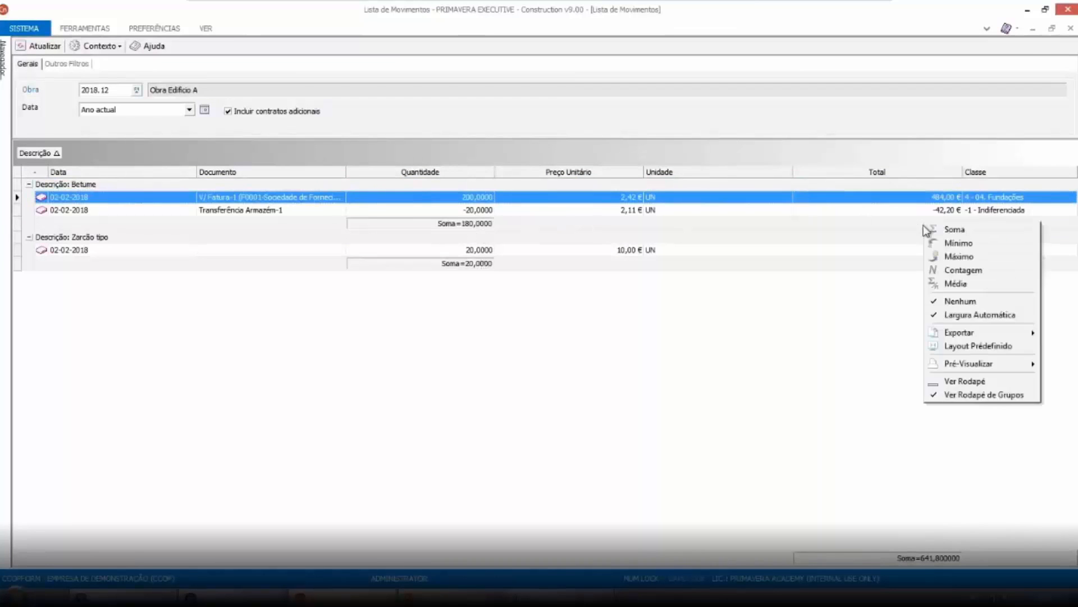
pyautogui.click(952, 229)
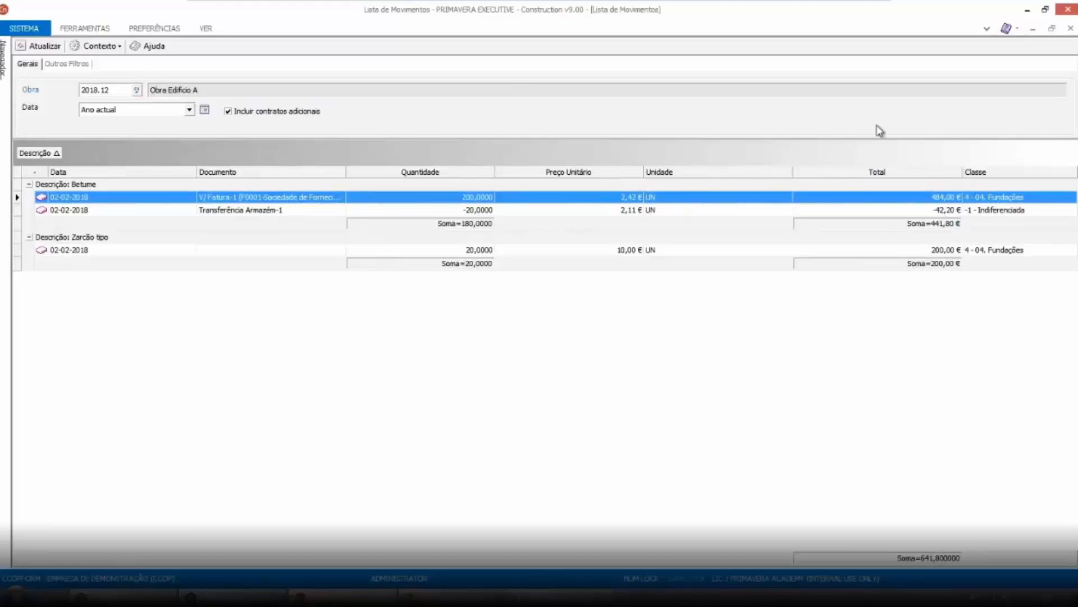
# Close the movements list and open the work's equipment sheets
pyautogui.click(1071, 28)
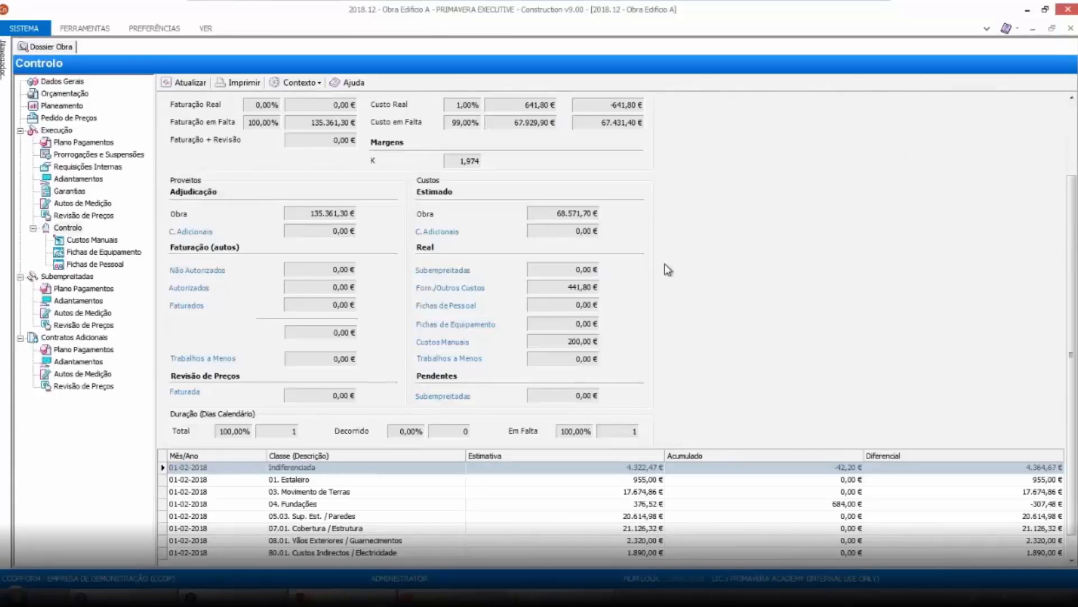
pyautogui.click(104, 251)
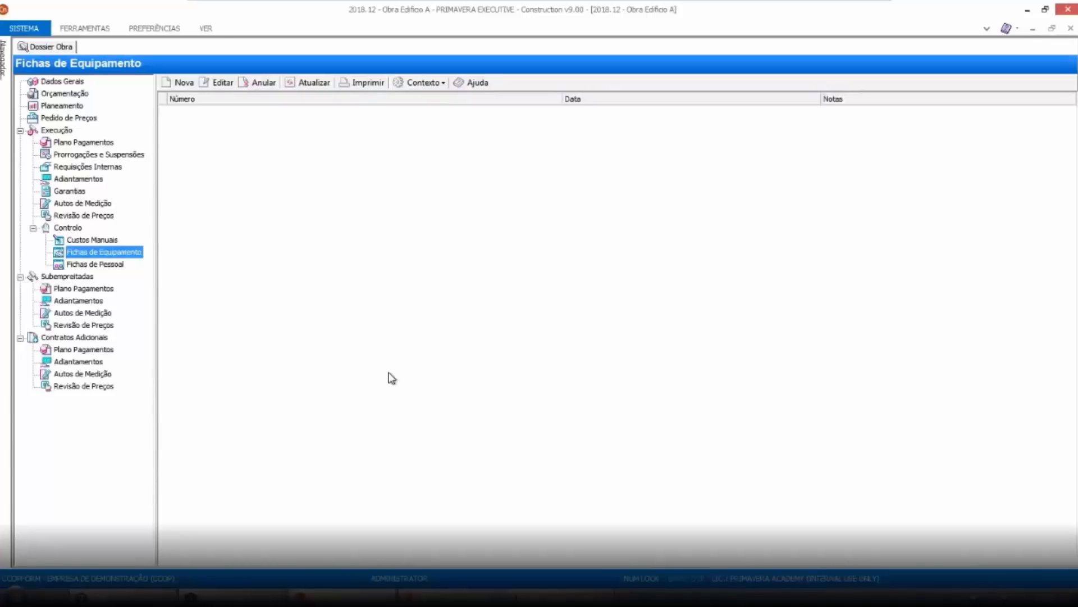
# Open the work's personnel sheets
pyautogui.click(108, 264)
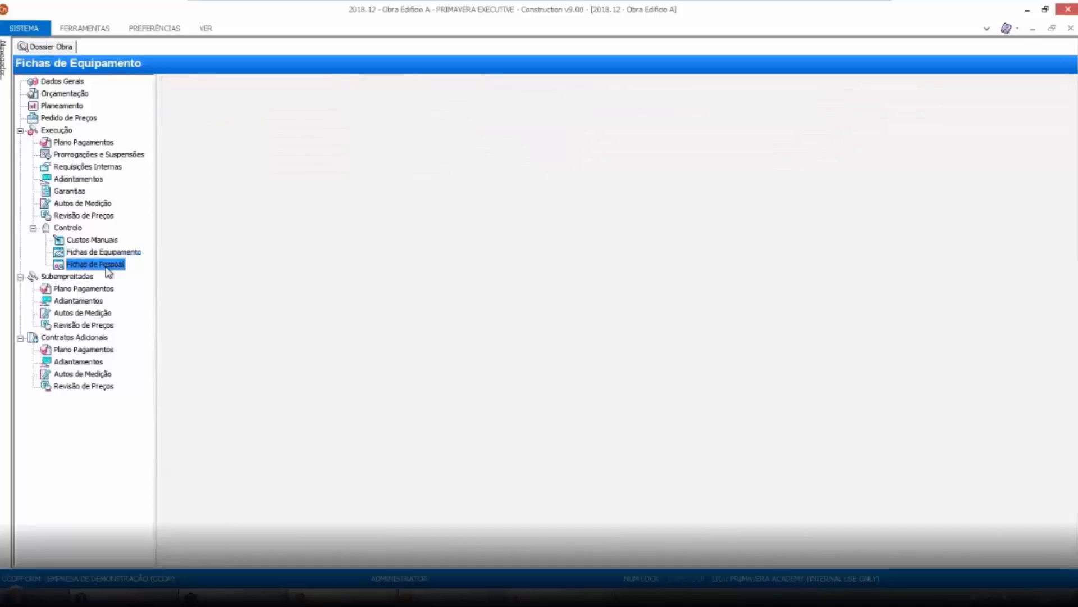
pyautogui.click(115, 253)
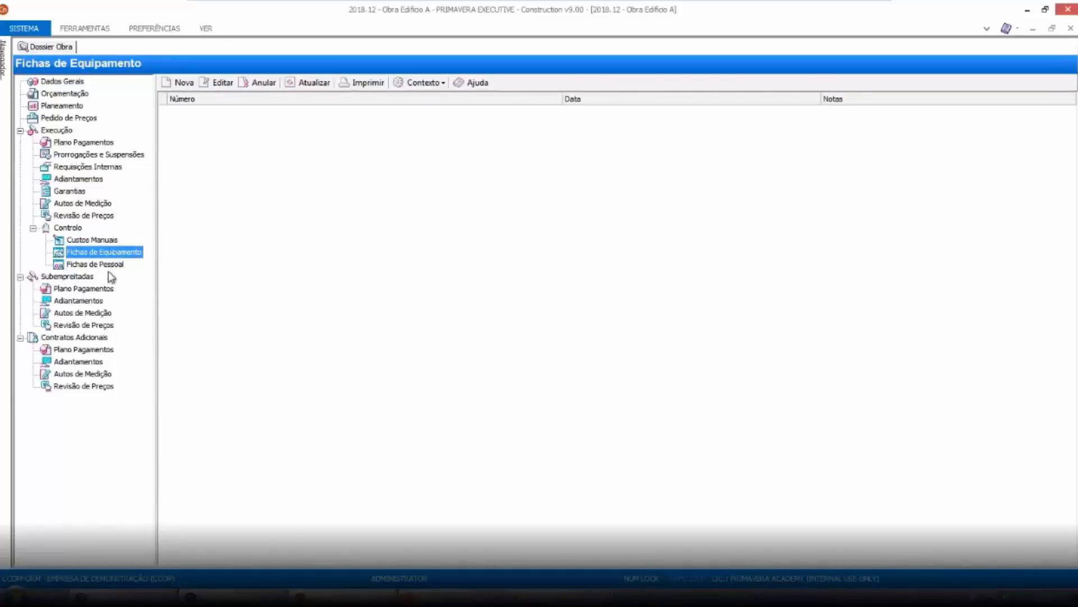
pyautogui.click(108, 265)
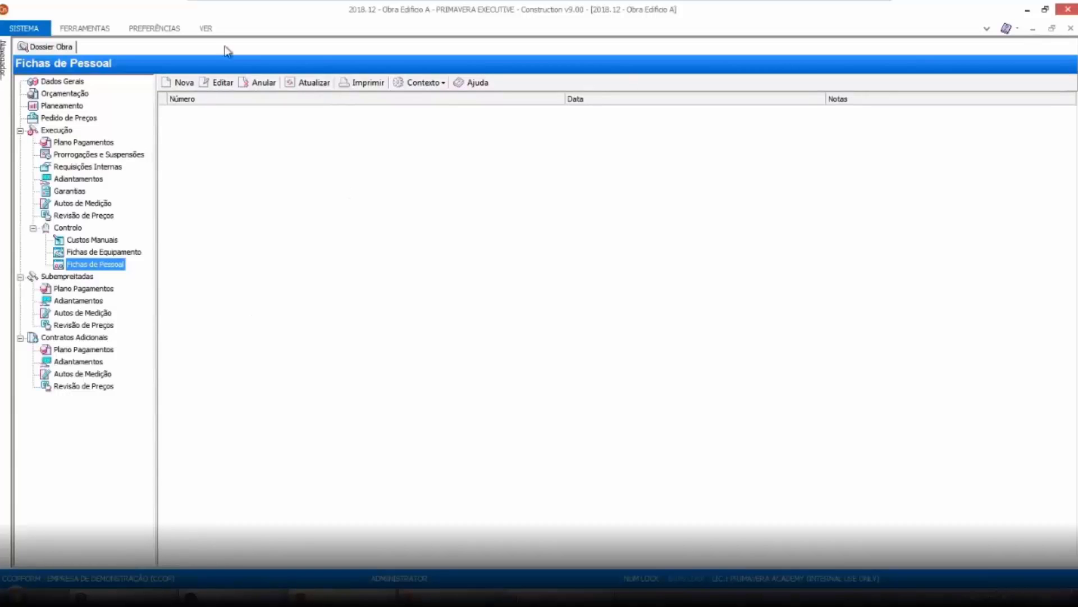
# Try to auto-fill a new personnel sheet from 02-02-2018 to 17-02-2018, then close it
pyautogui.click(169, 84)
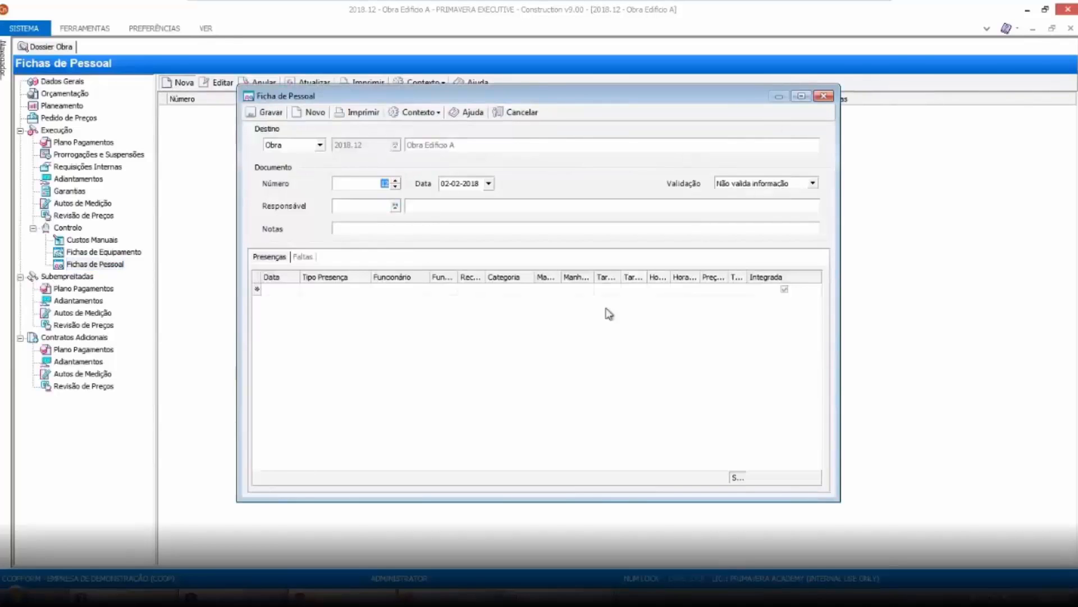
pyautogui.click(801, 96)
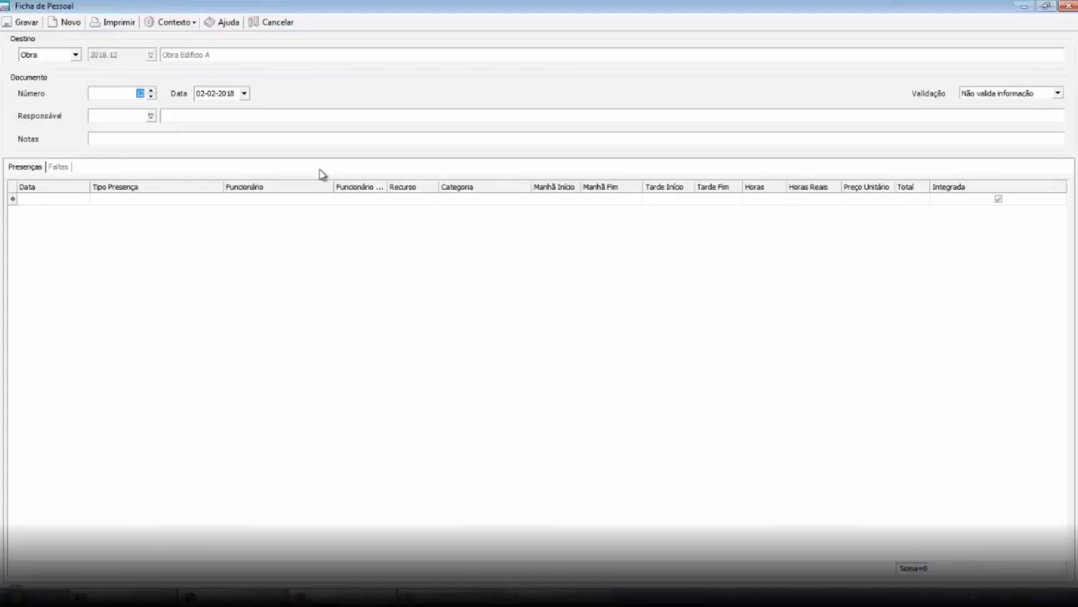
pyautogui.click(190, 24)
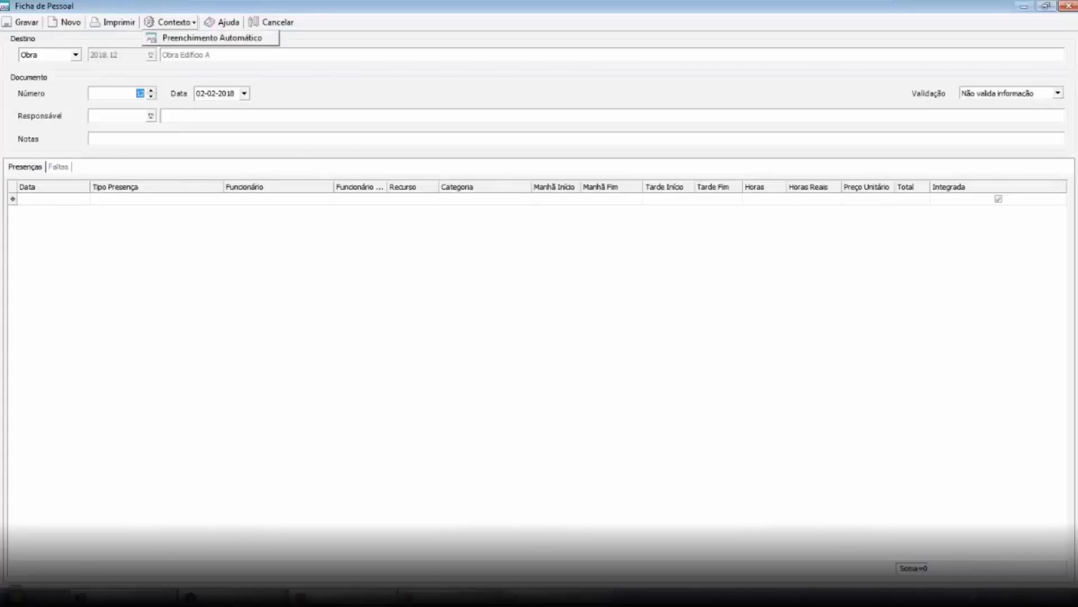
pyautogui.click(193, 38)
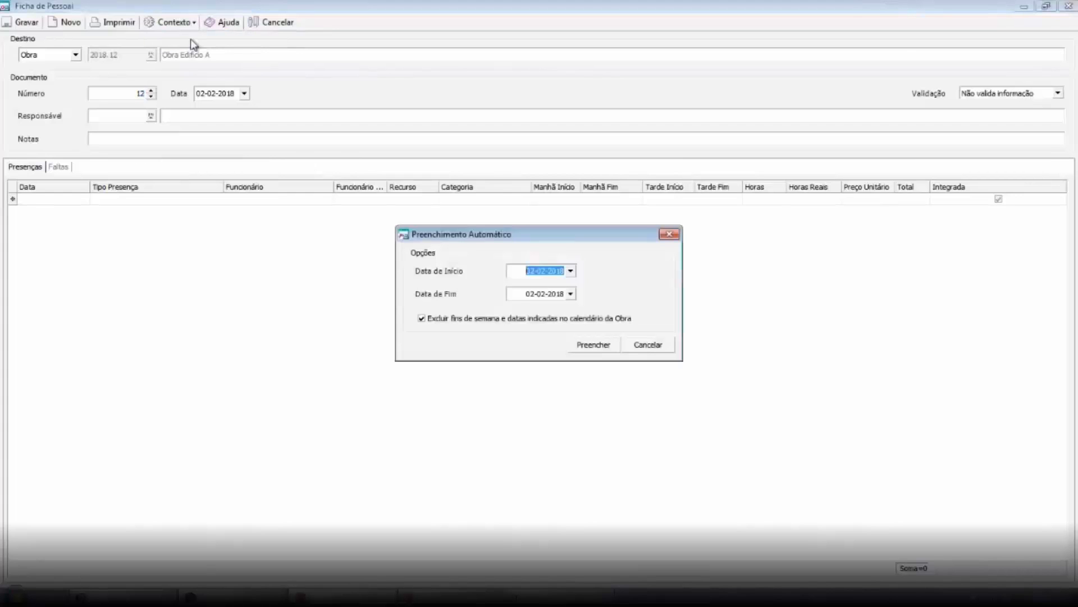
pyautogui.click(541, 293)
pyautogui.click(570, 294)
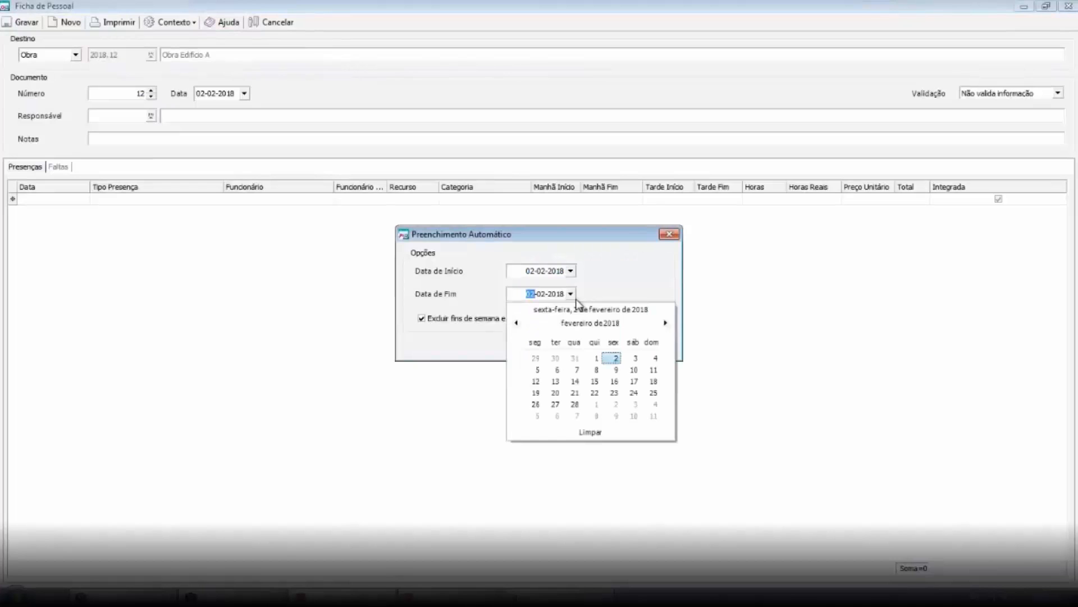
pyautogui.click(634, 392)
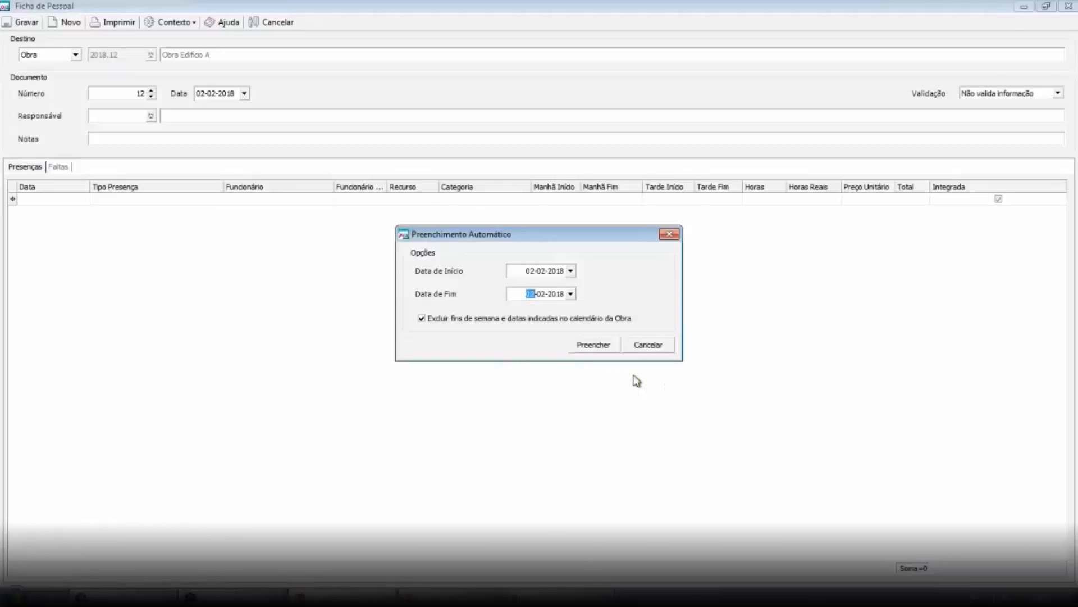
pyautogui.click(597, 350)
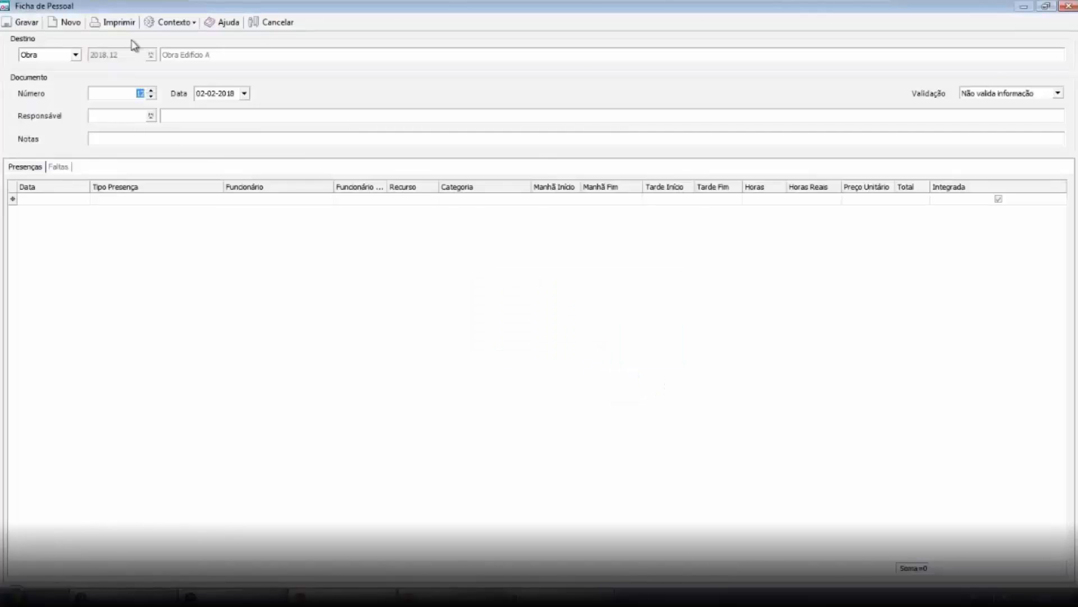
pyautogui.click(142, 236)
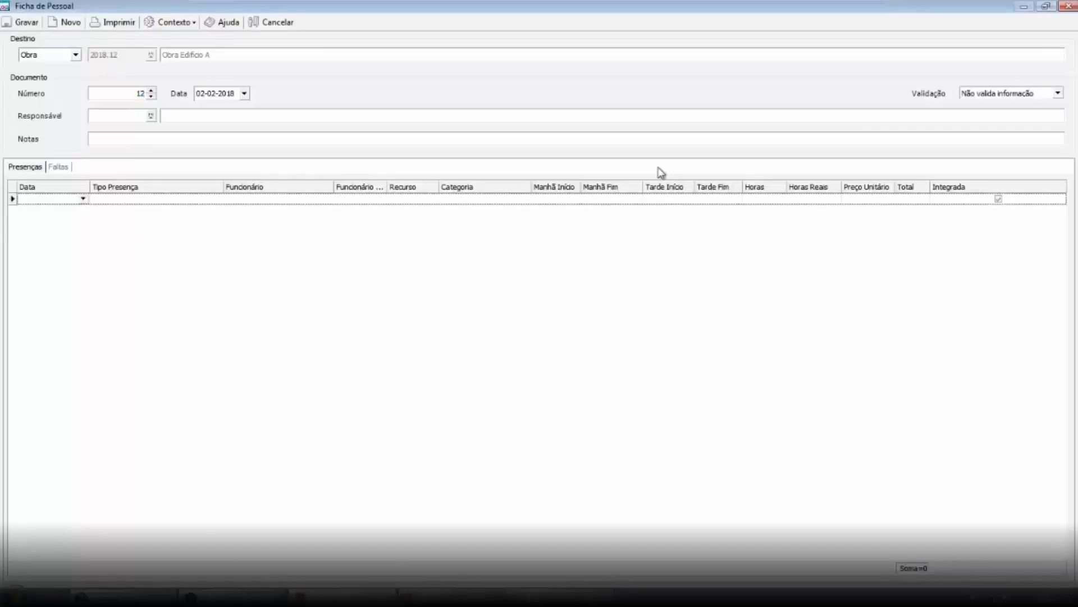
pyautogui.click(1067, 8)
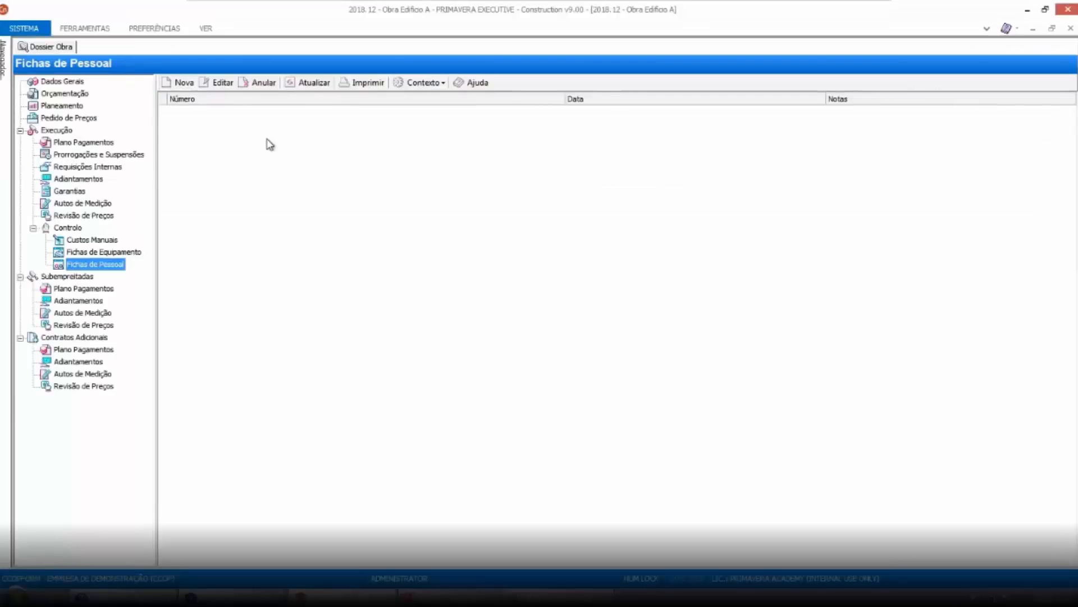
# Switch to work 2018.13 Edifício Rev. Preços and review its schedule and assigned personnel
pyautogui.click(1070, 29)
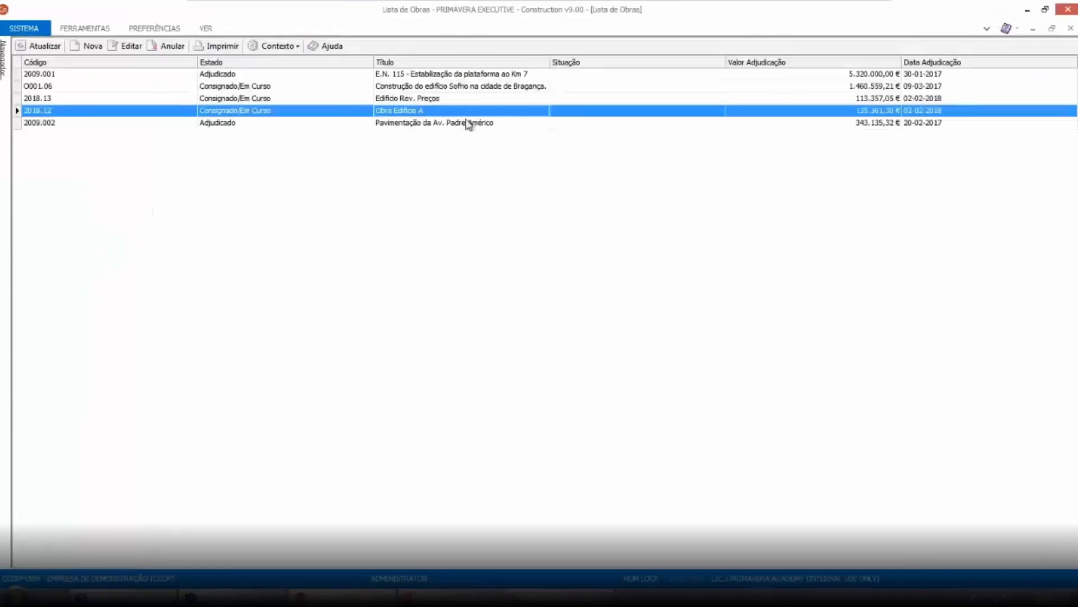
pyautogui.click(376, 100)
pyautogui.doubleClick(440, 105)
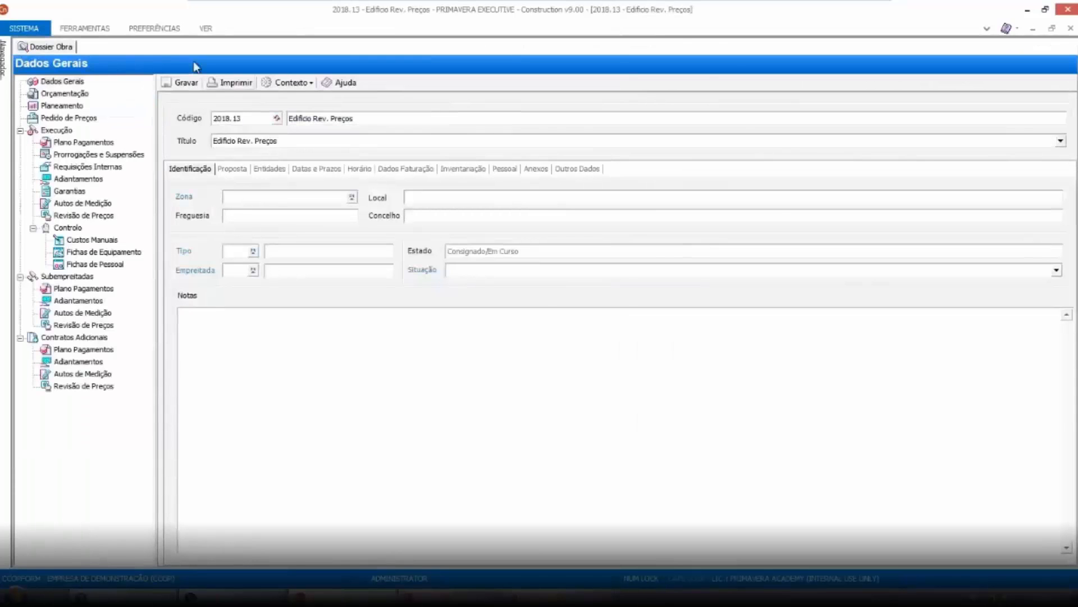
pyautogui.click(361, 170)
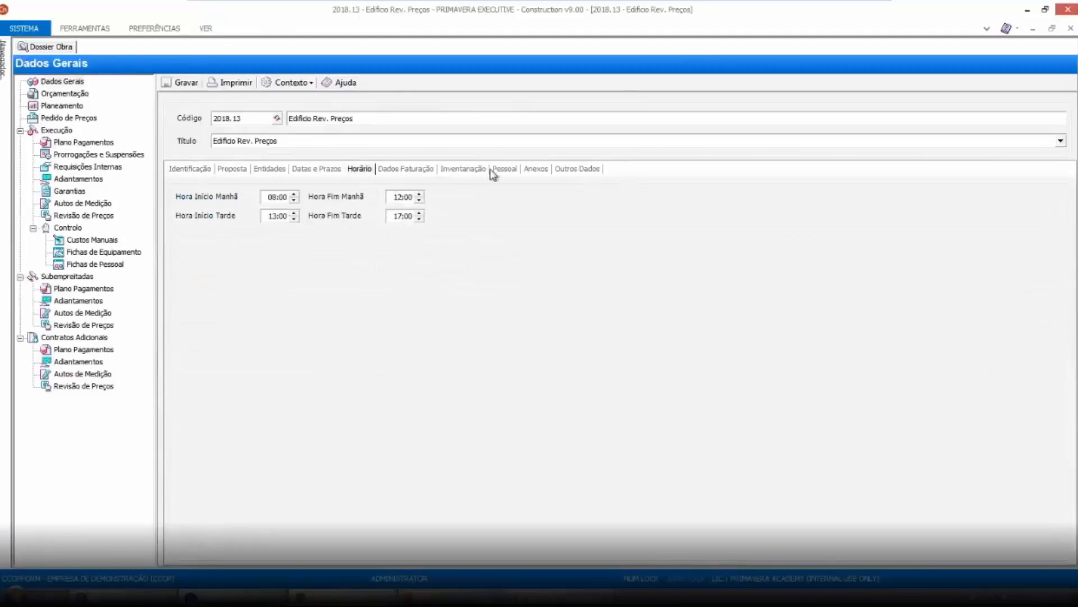
pyautogui.click(505, 170)
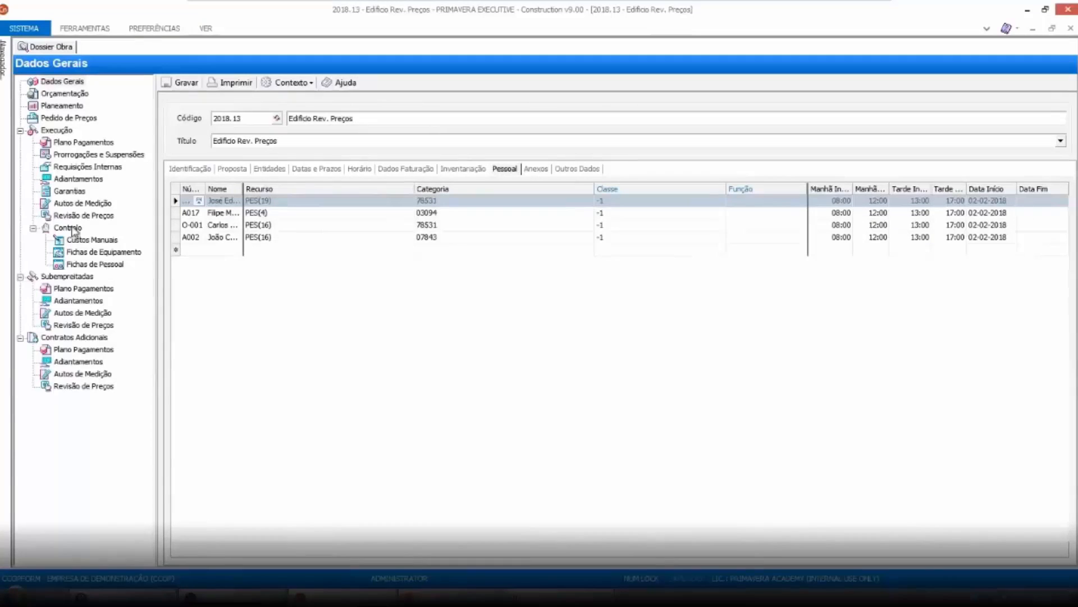
# Create a new personnel sheet for this work and auto-fill its attendance lines
pyautogui.click(84, 264)
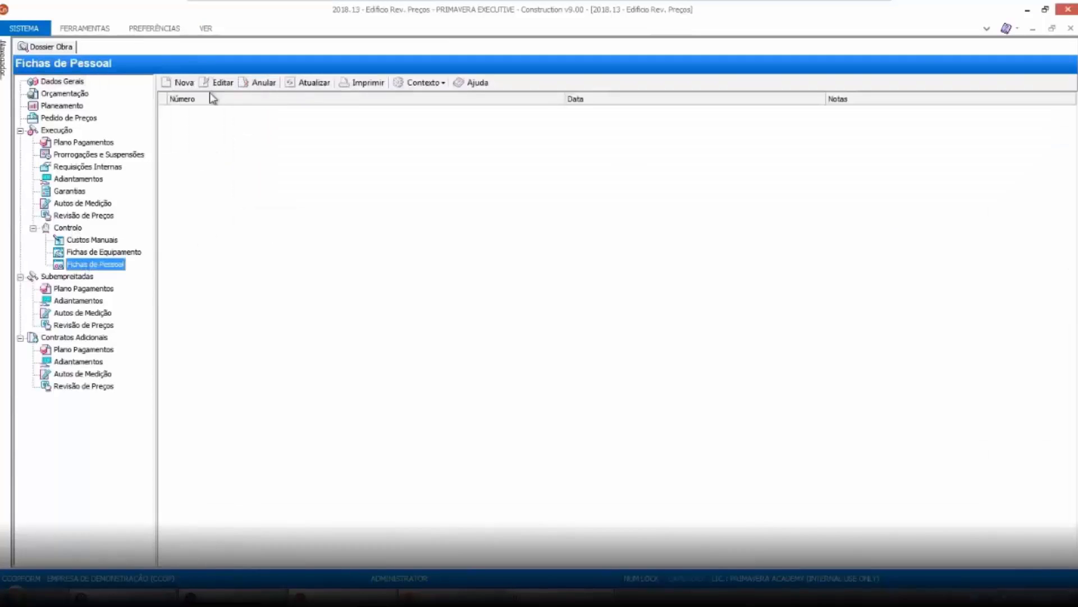
pyautogui.click(181, 82)
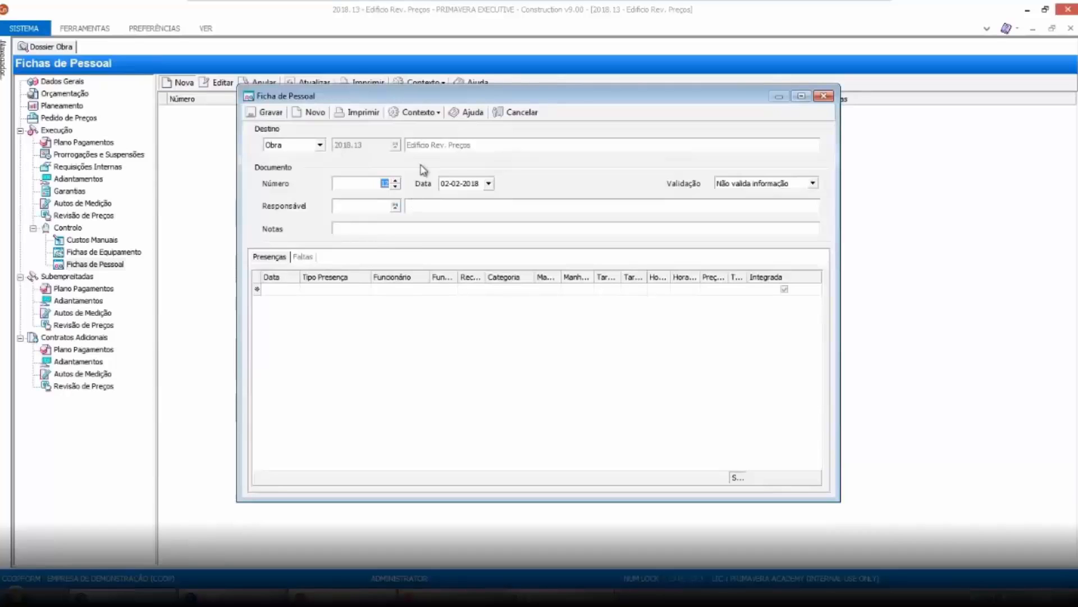
pyautogui.click(436, 115)
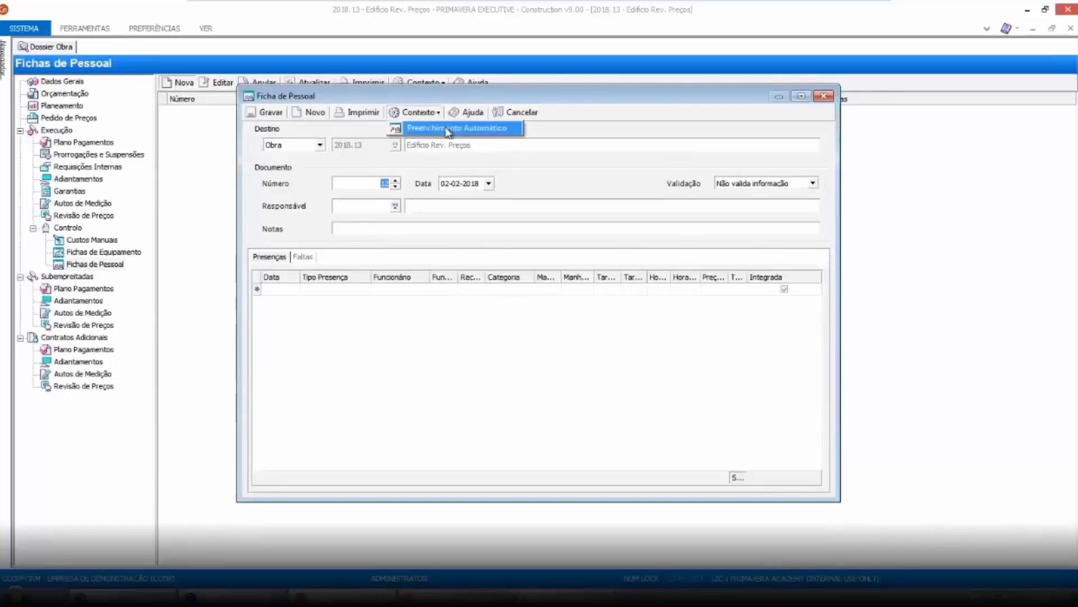
pyautogui.click(447, 128)
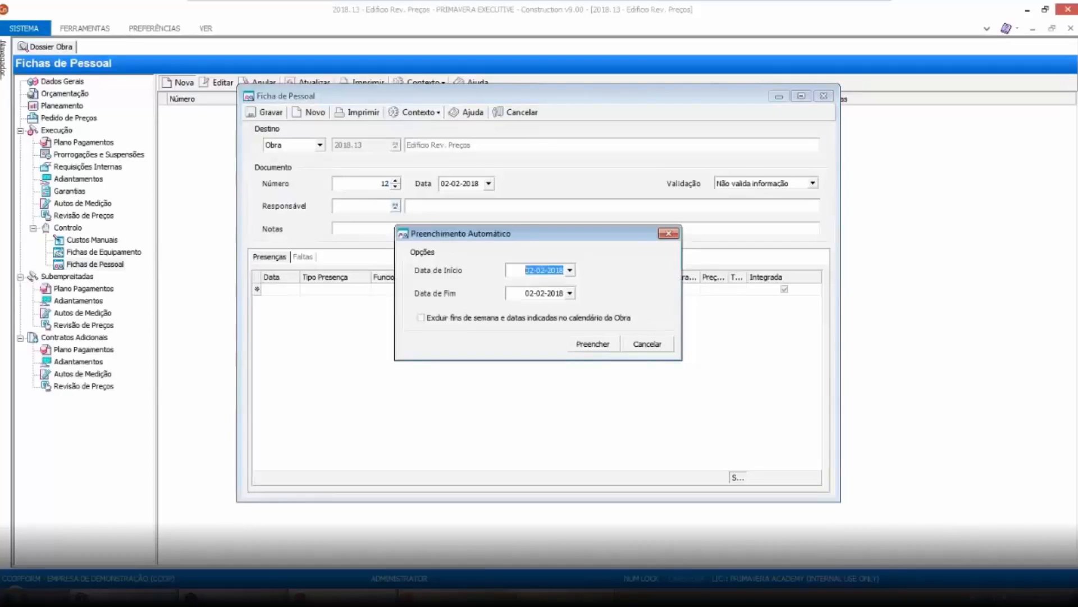
pyautogui.click(528, 294)
pyautogui.click(591, 343)
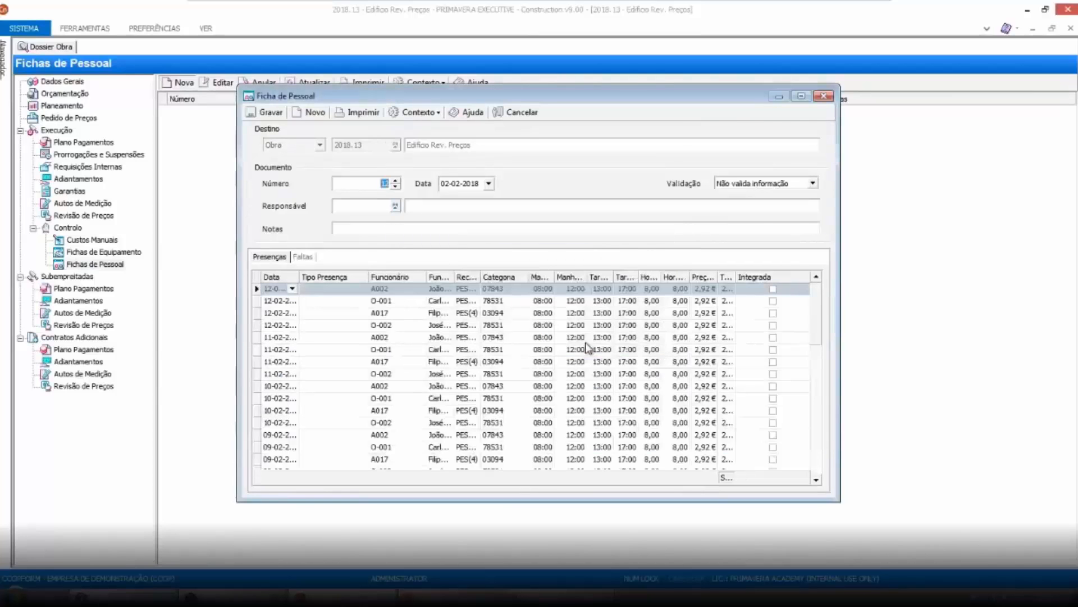
# Add a new attendance line dated 02-02-2018 with presence type H06
pyautogui.click(802, 97)
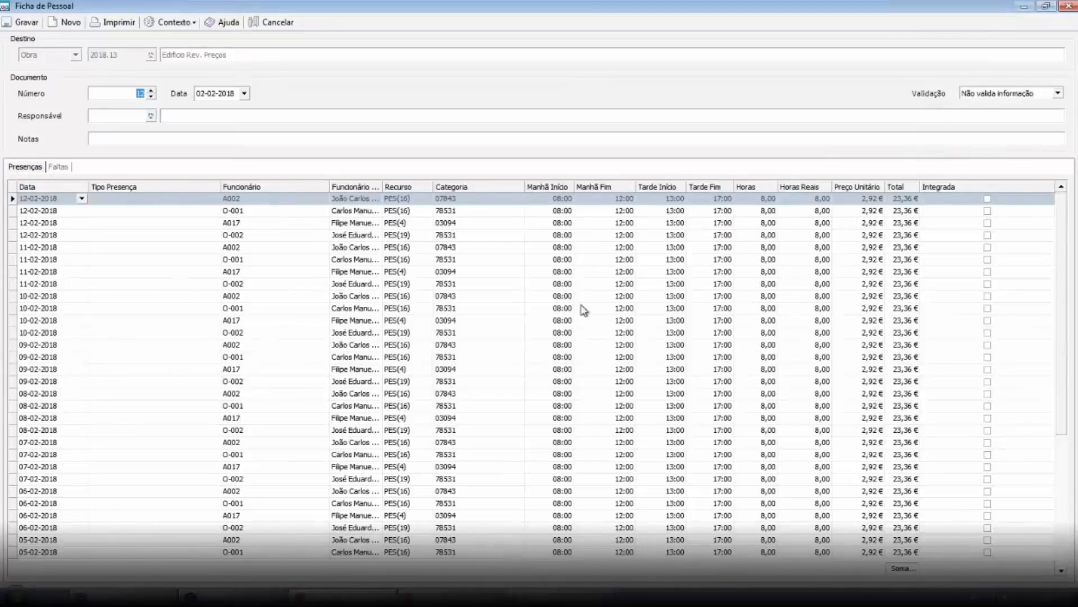
pyautogui.scroll(-5, 1068, 303)
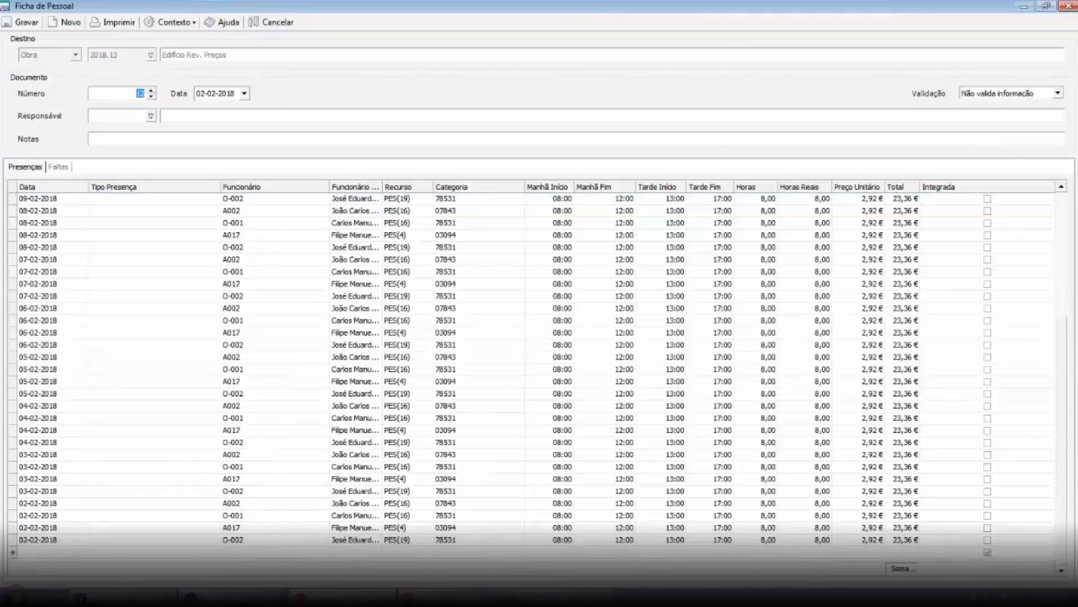
pyautogui.click(82, 552)
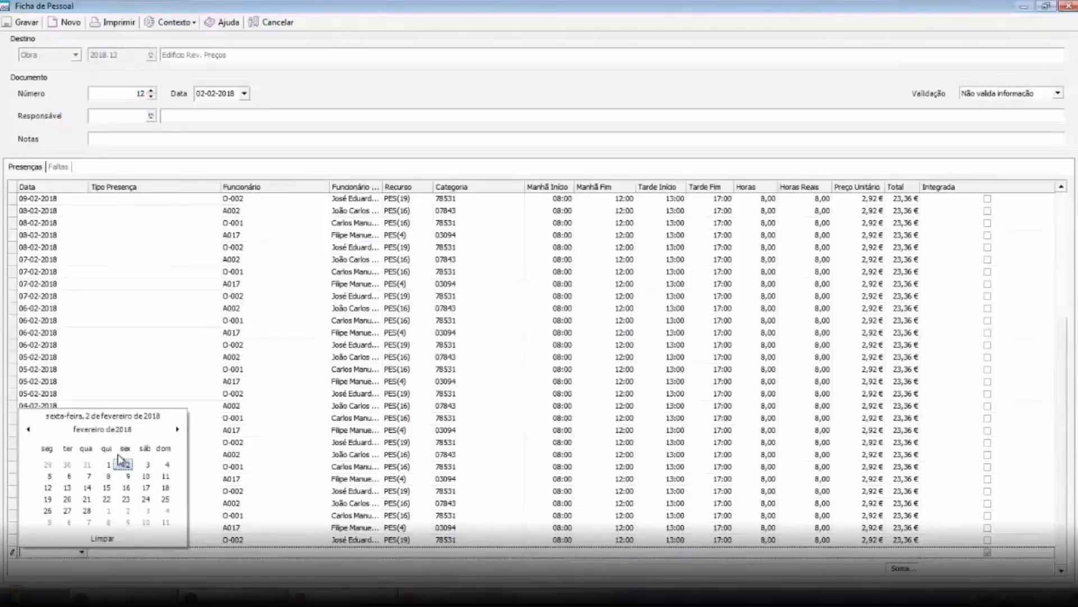
pyautogui.click(122, 461)
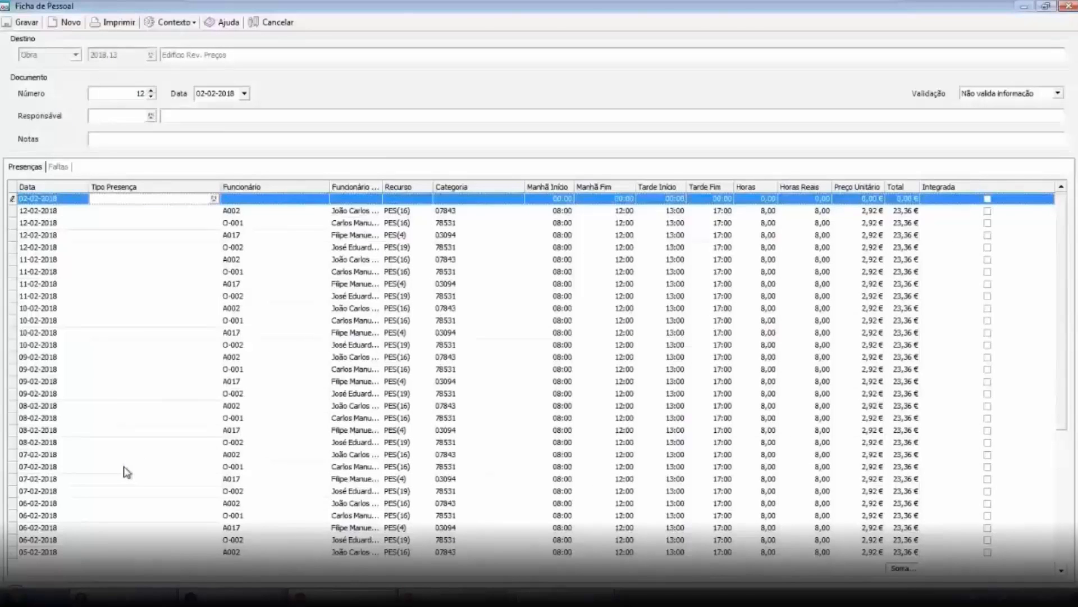
pyautogui.write('H06')
pyautogui.press('Tab')
# Assign employee A002 to the new attendance line and set its real hours to 2
pyautogui.click(323, 199)
pyautogui.click(374, 200)
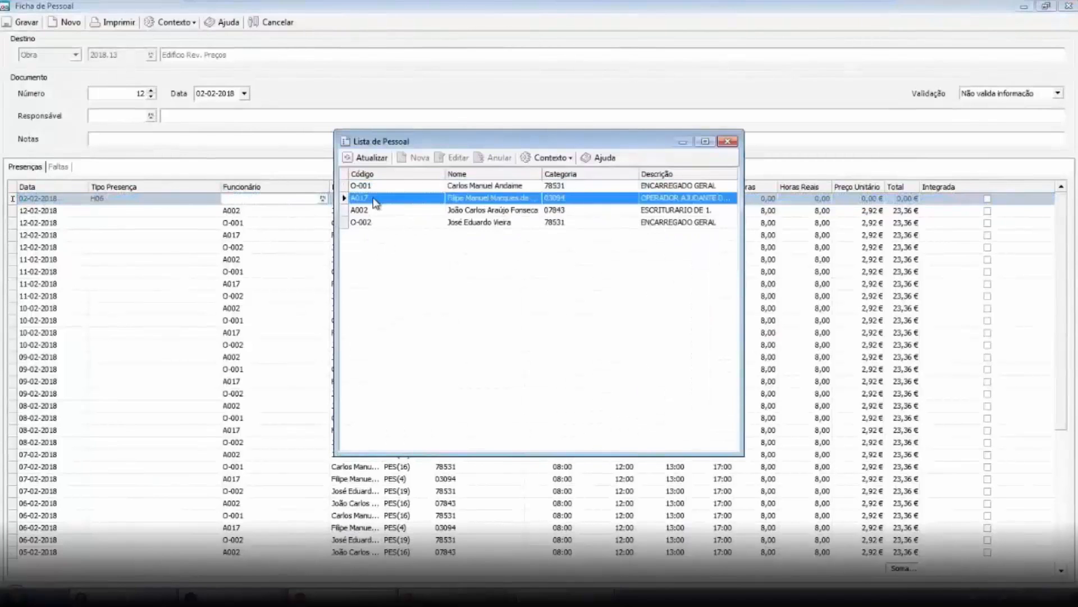
pyautogui.doubleClick(374, 210)
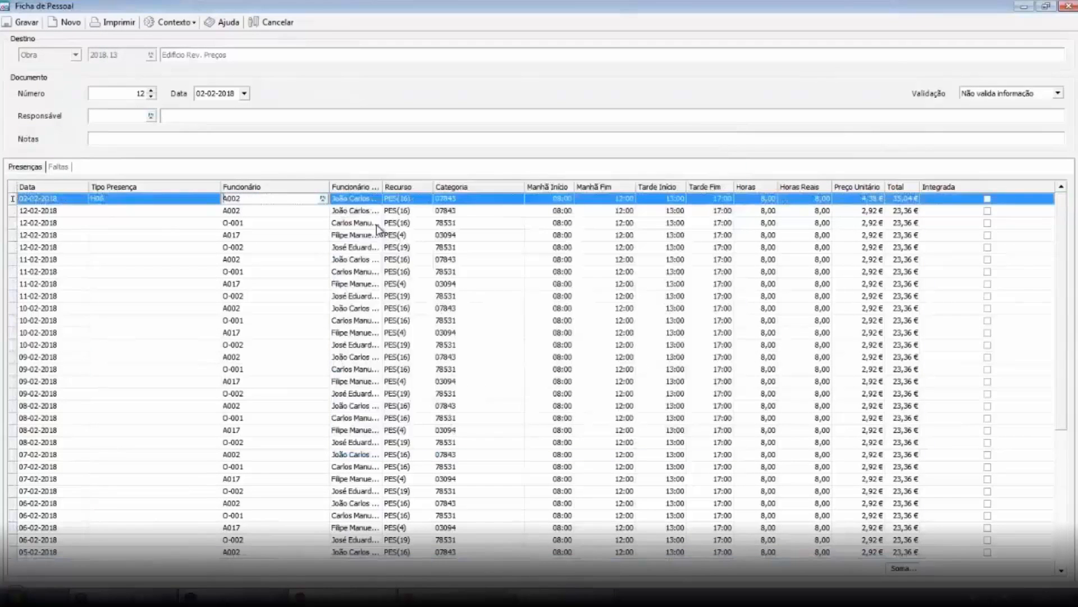
pyautogui.click(812, 198)
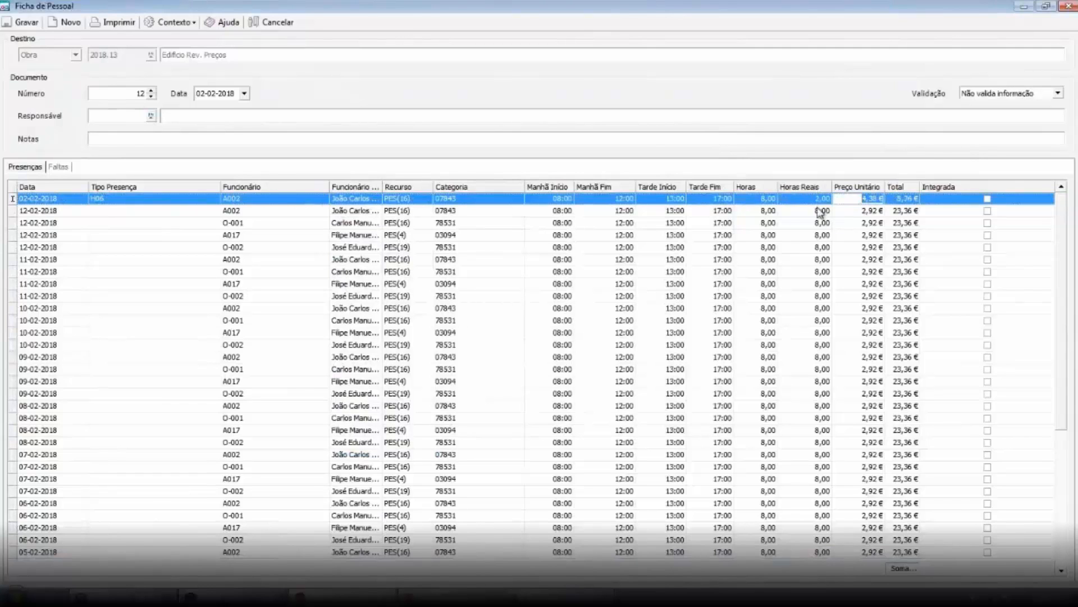
pyautogui.click(756, 280)
# Add an absence line dated 13-02-2018
pyautogui.click(58, 167)
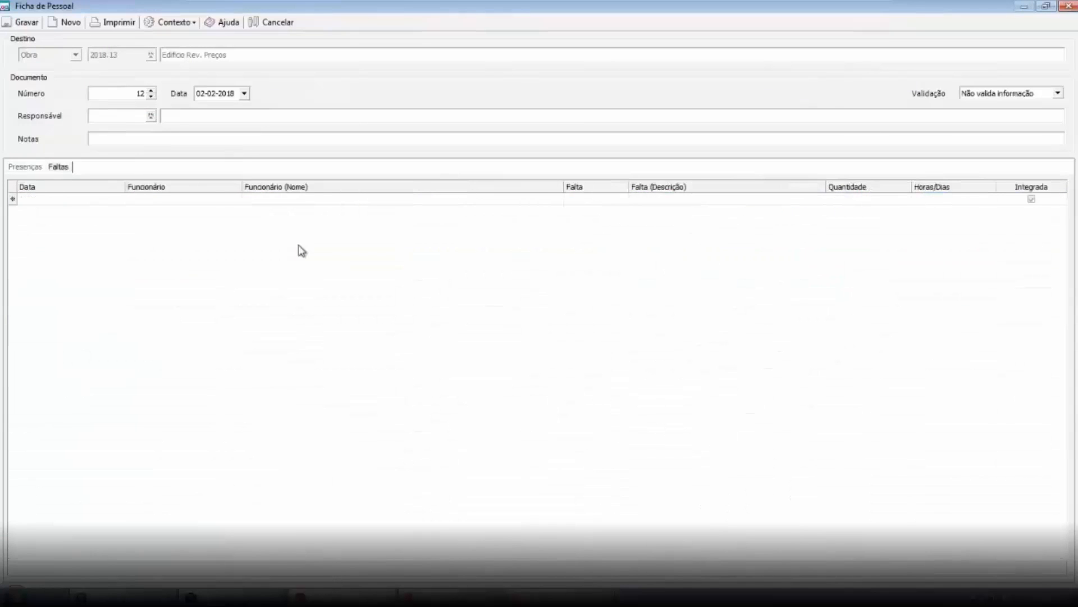
pyautogui.click(67, 199)
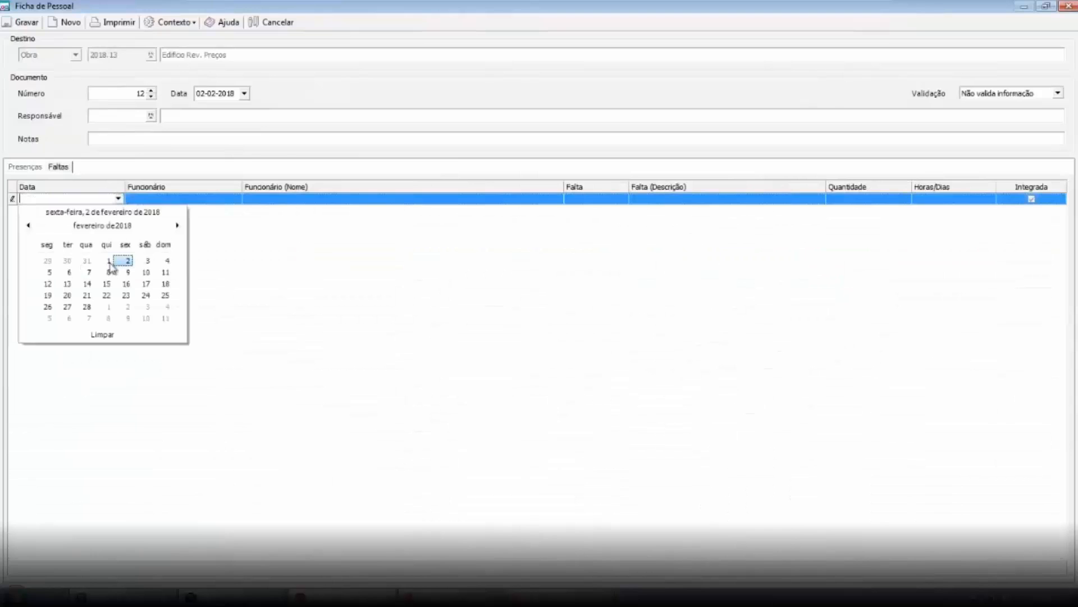
pyautogui.click(127, 261)
pyautogui.click(118, 198)
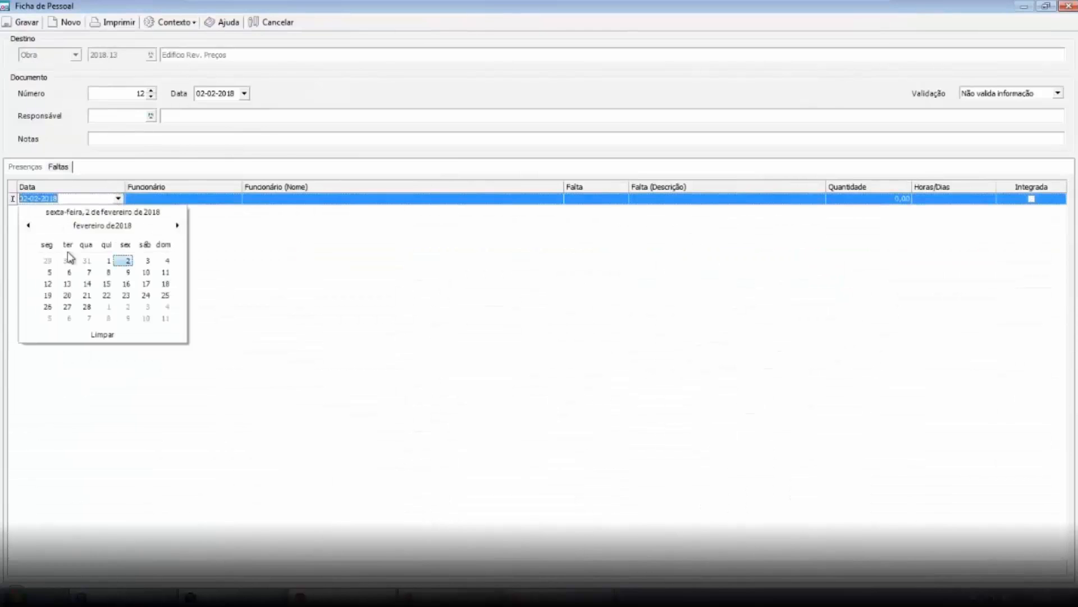
pyautogui.click(67, 283)
# Assign employee A002 to the absence line
pyautogui.click(201, 210)
pyautogui.click(219, 200)
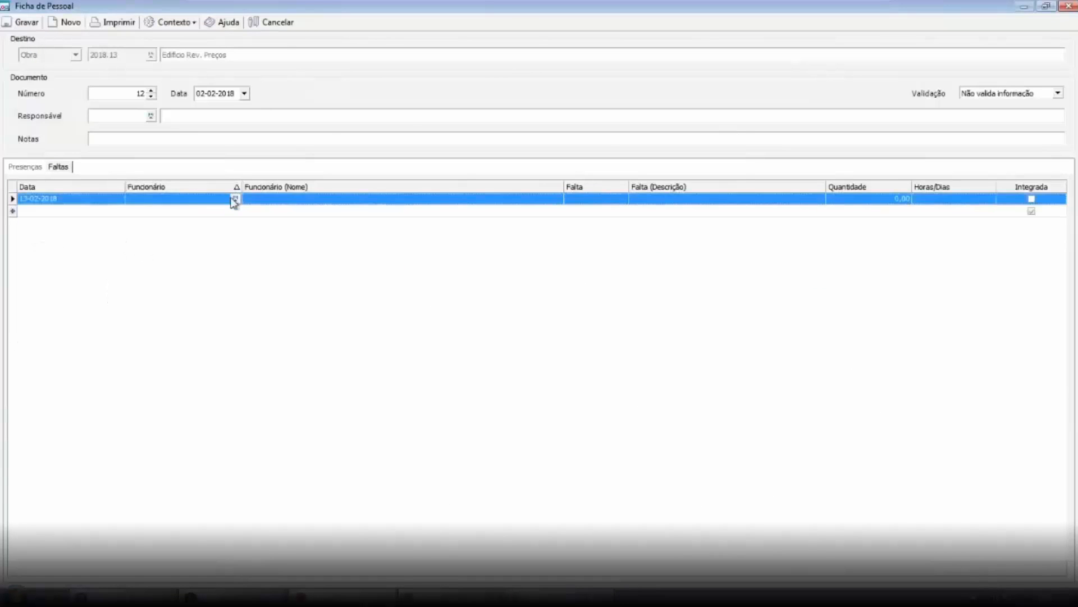
pyautogui.click(235, 198)
pyautogui.click(382, 210)
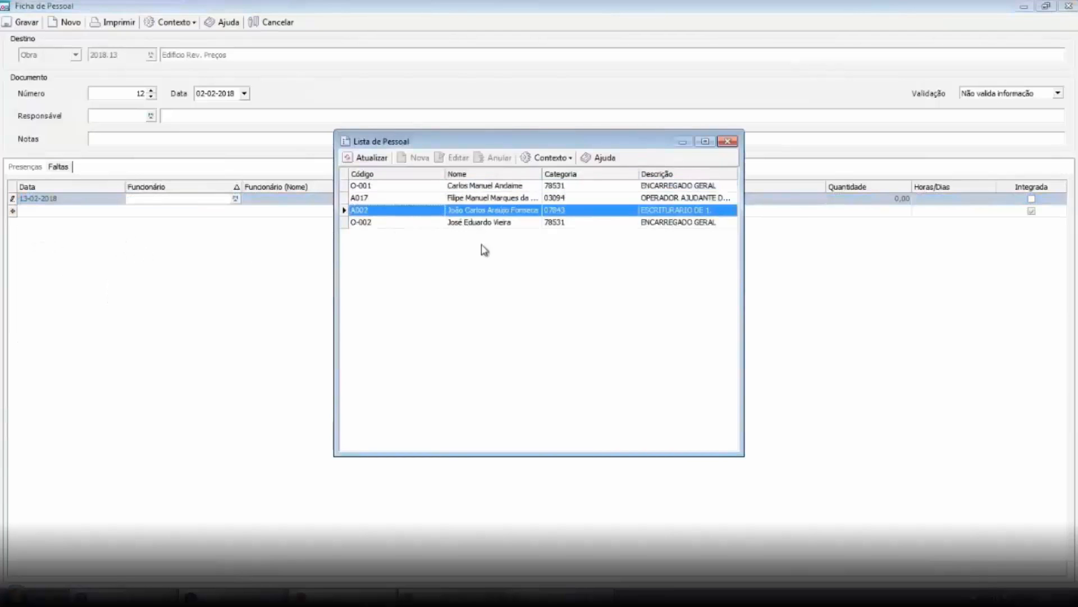
pyautogui.press('Return')
# Set the absence line's type to F01 Baixa Médica
pyautogui.click(567, 199)
pyautogui.click(622, 198)
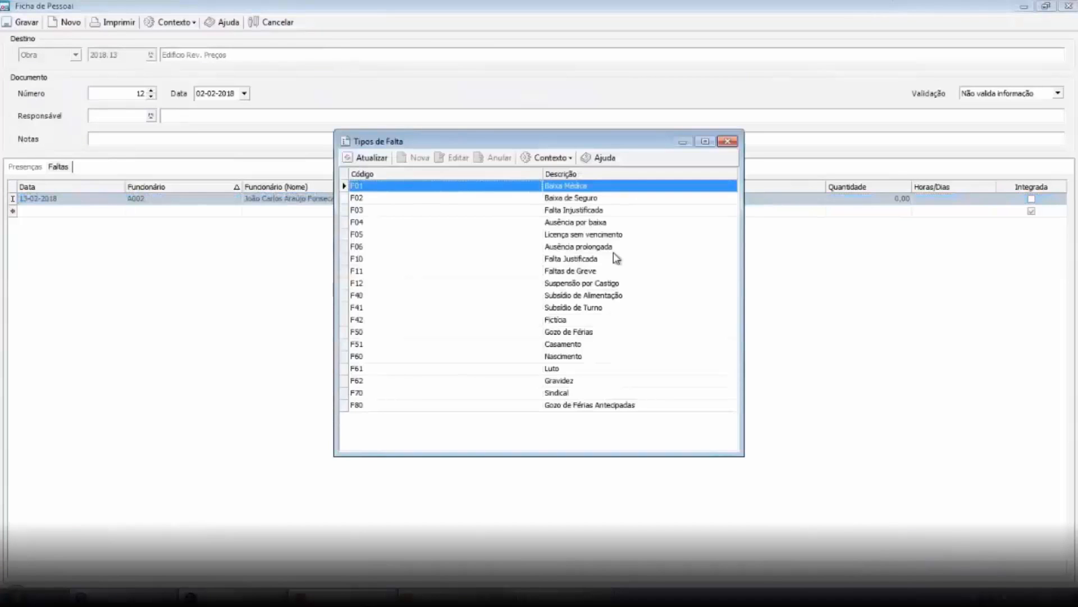
pyautogui.press('Return')
# Set the absence line's quantity to 2 hours
pyautogui.click(870, 201)
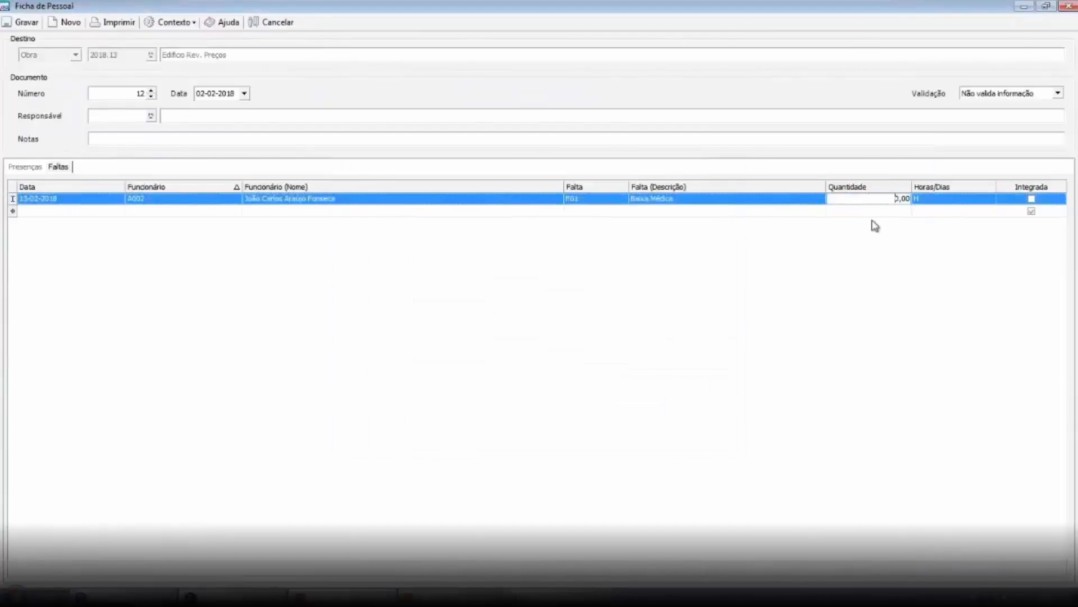
pyautogui.write('20')
pyautogui.press('Return')
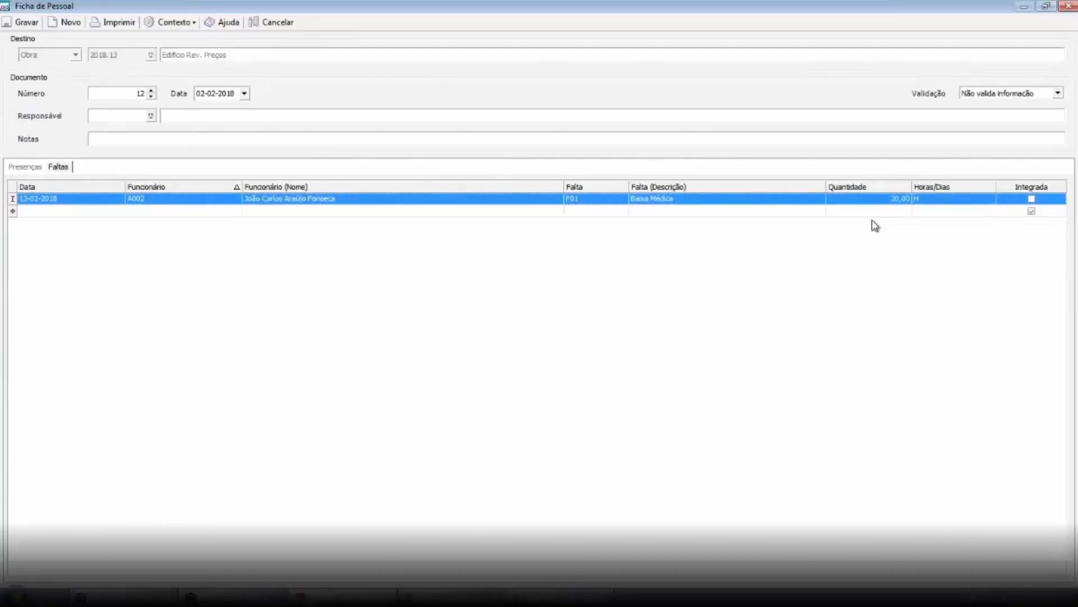
pyautogui.click(890, 202)
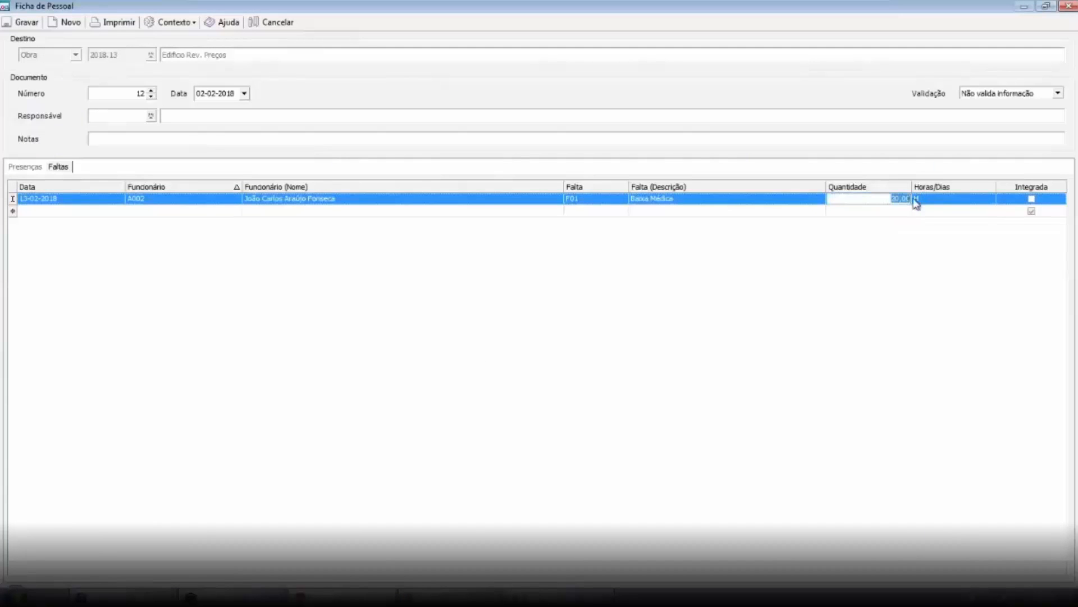
pyautogui.write('2')
pyautogui.press('Return')
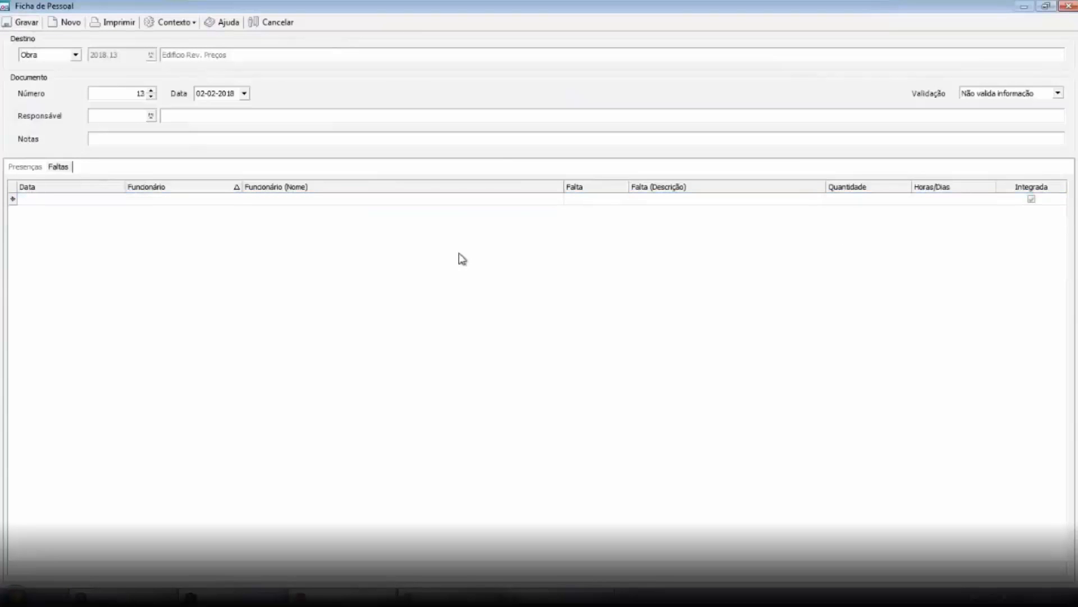
# Reopen personnel sheet 12, set its validation to Valida informação and save it, accepting the hours warning
pyautogui.click(1064, 7)
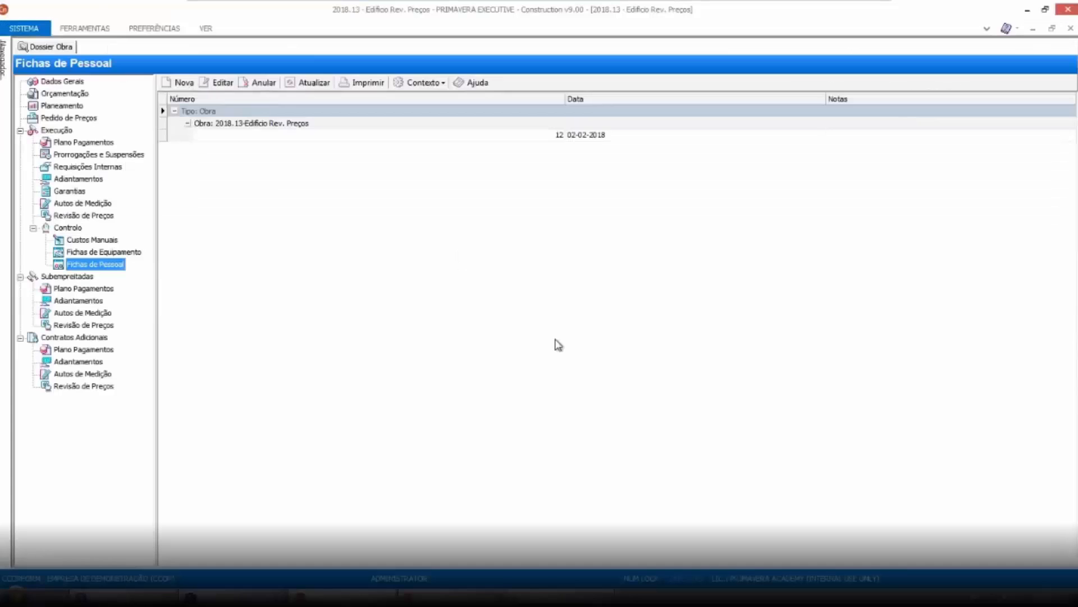
pyautogui.doubleClick(586, 135)
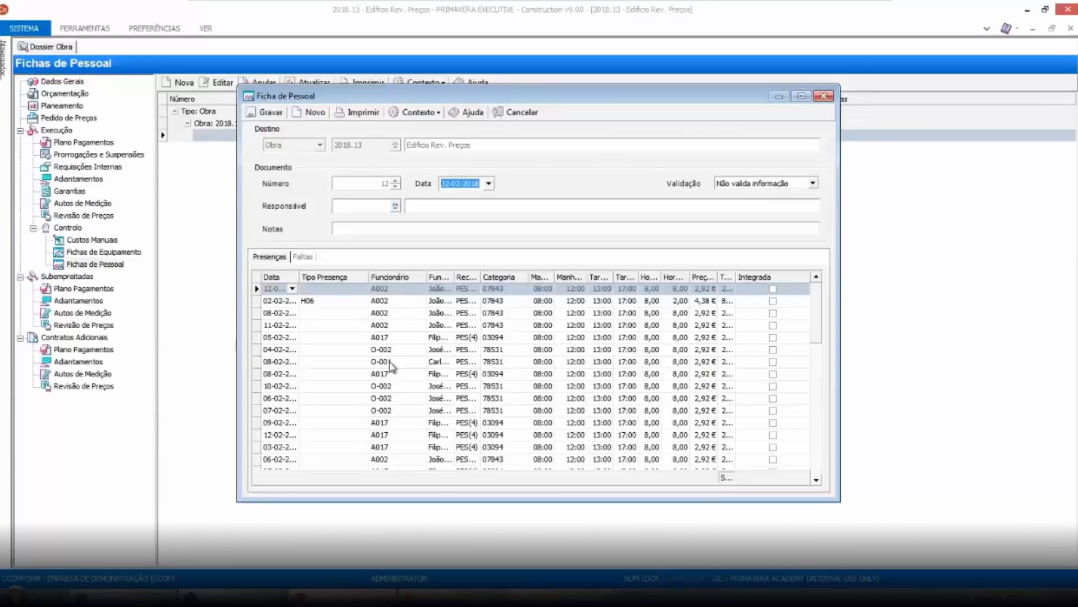
pyautogui.click(812, 184)
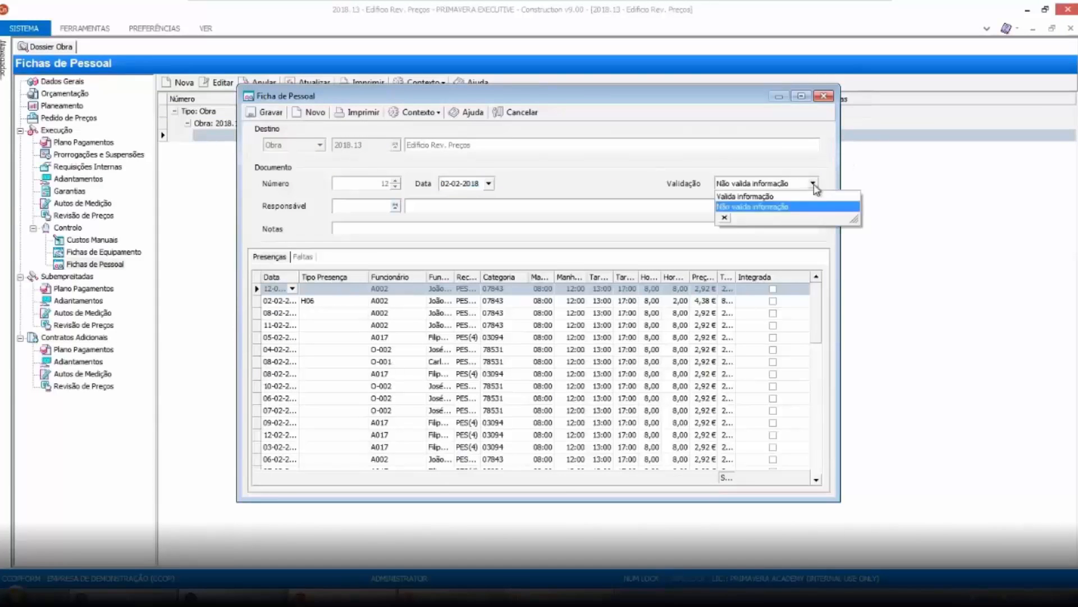
pyautogui.click(777, 198)
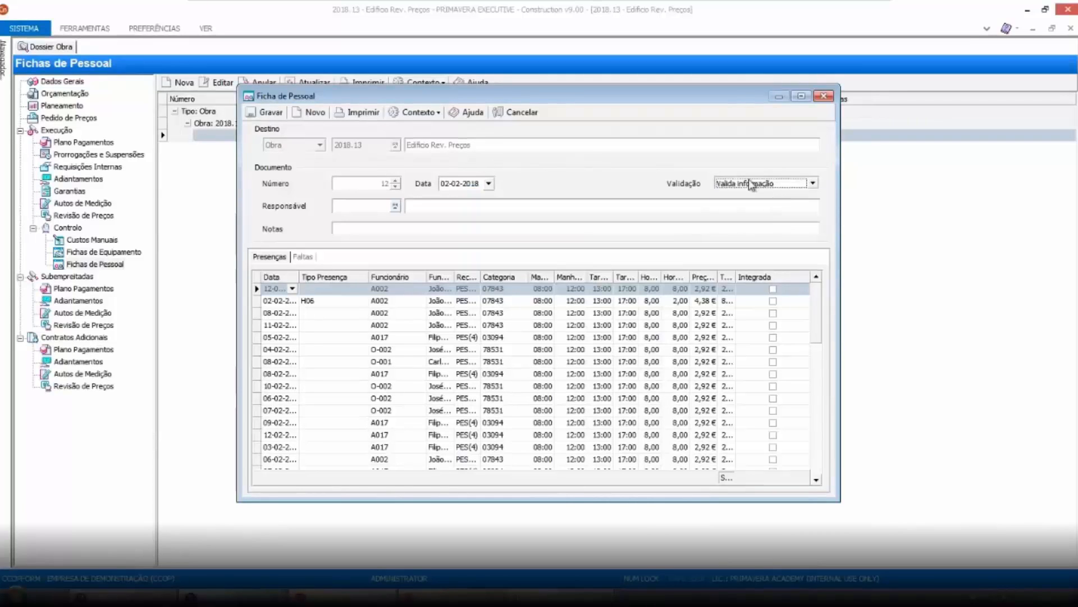
pyautogui.click(271, 113)
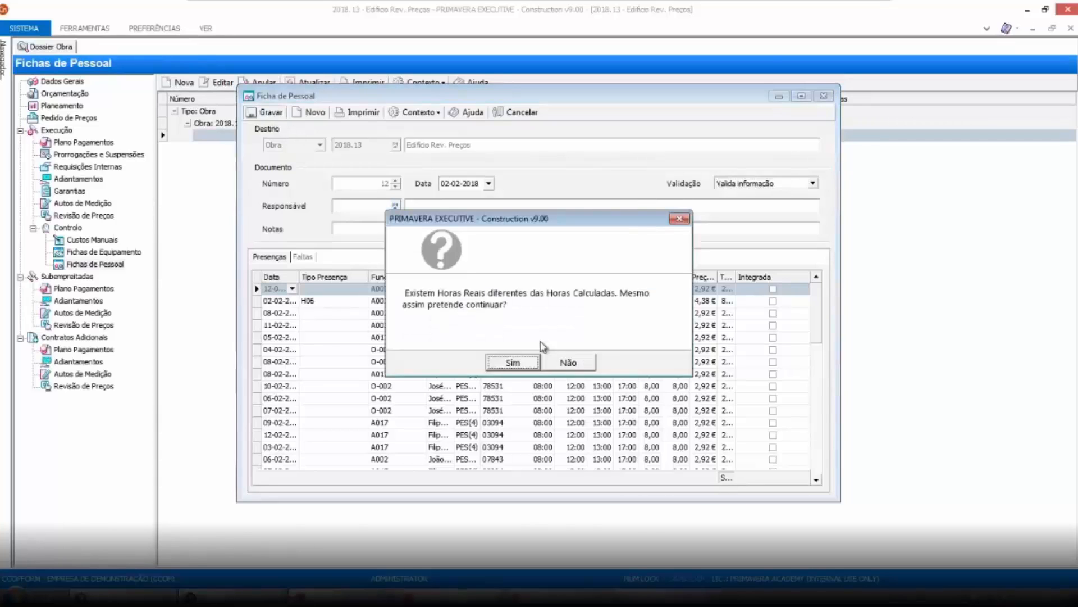
pyautogui.press('Return')
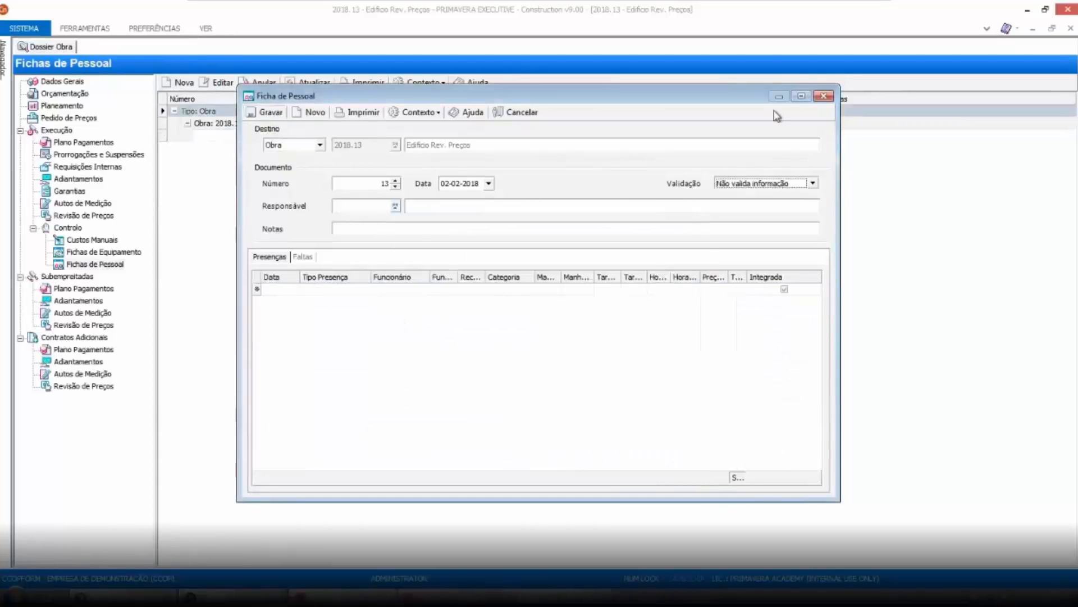
# Close the sheet and open the work's cost control to check the personnel sheets cost
pyautogui.click(824, 96)
pyautogui.click(68, 228)
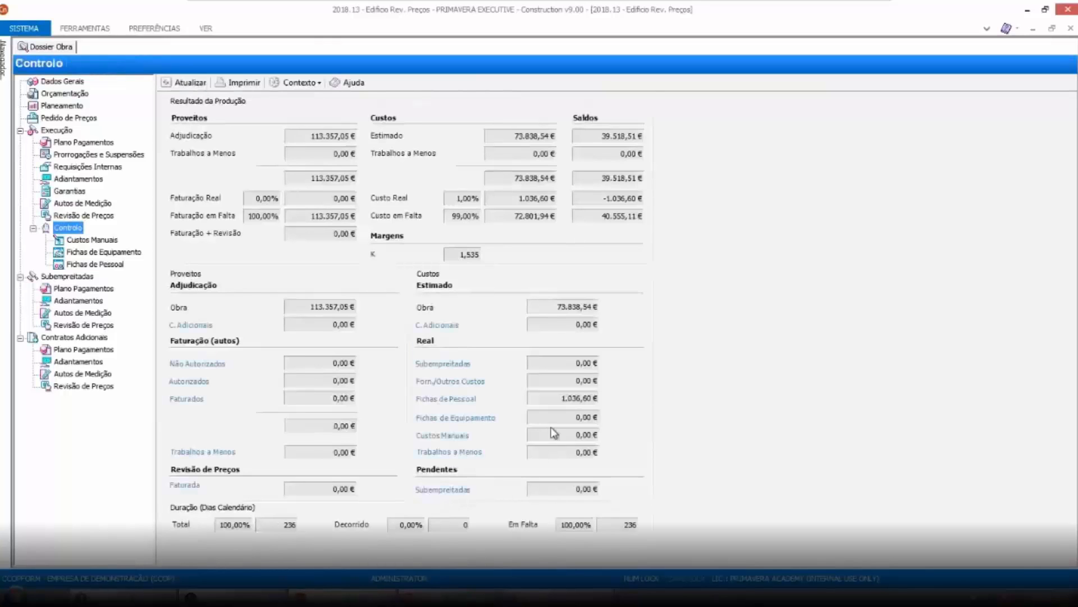
pyautogui.click(546, 400)
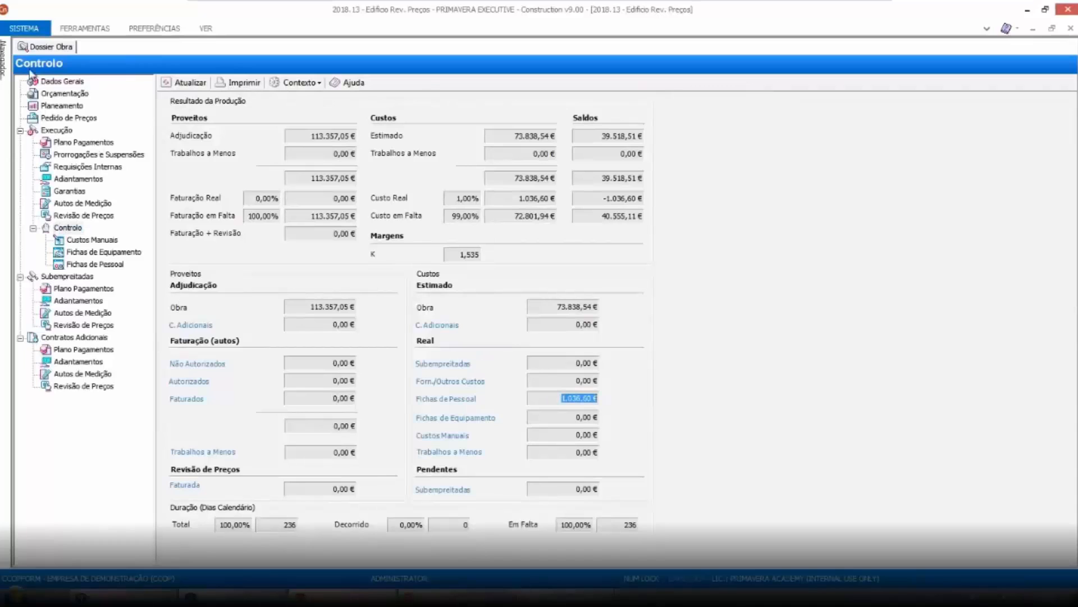
# Open the Human Resources link utility, include overtime and absences in the records, and refresh the list
pyautogui.moveTo(2, 61)
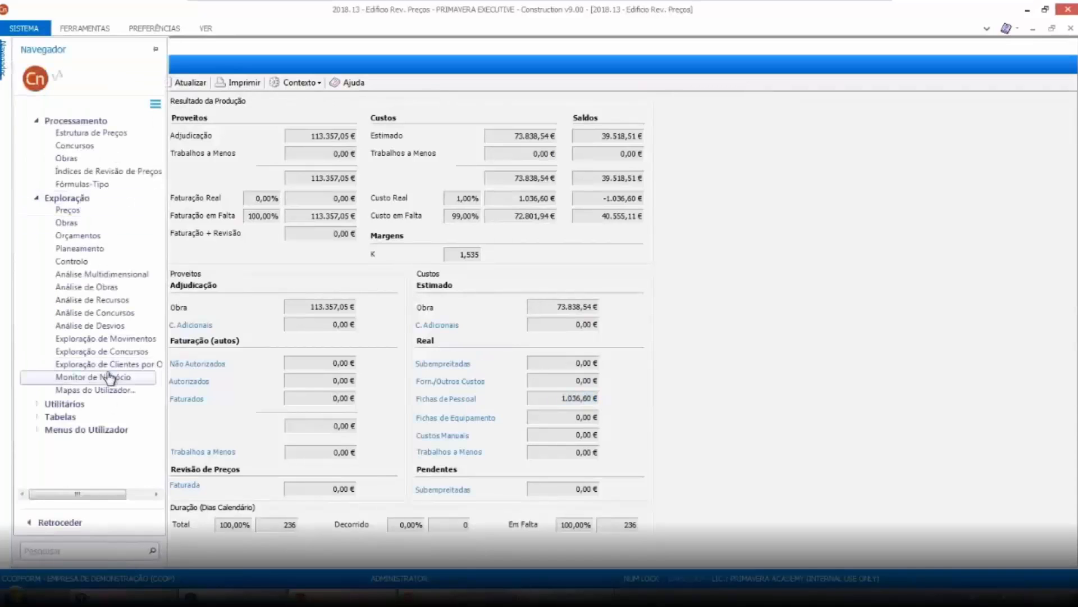
pyautogui.click(72, 408)
pyautogui.scroll(-2, 160, 328)
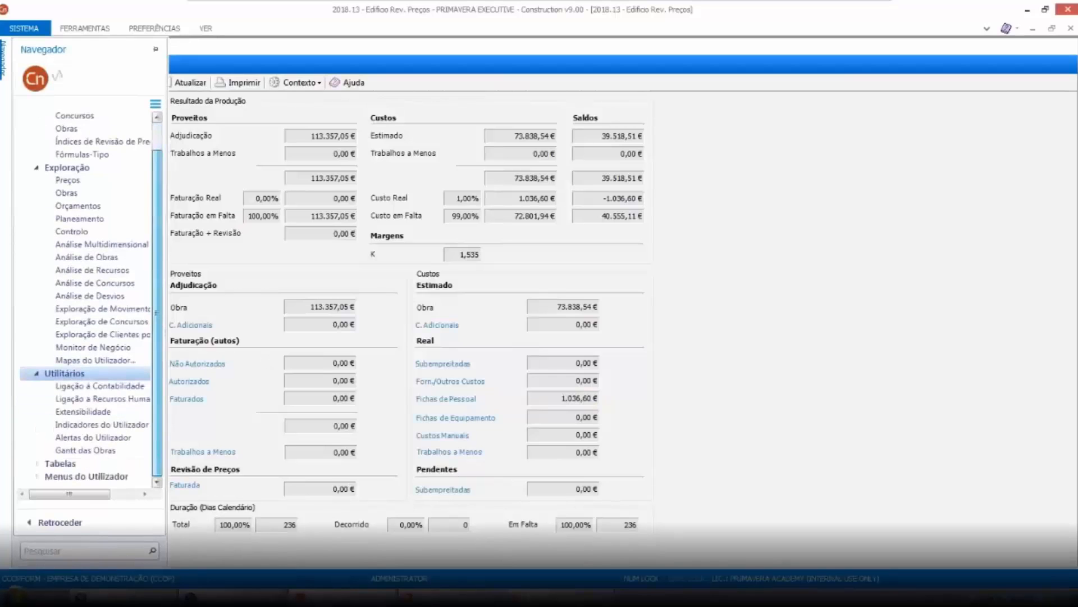
pyautogui.click(129, 399)
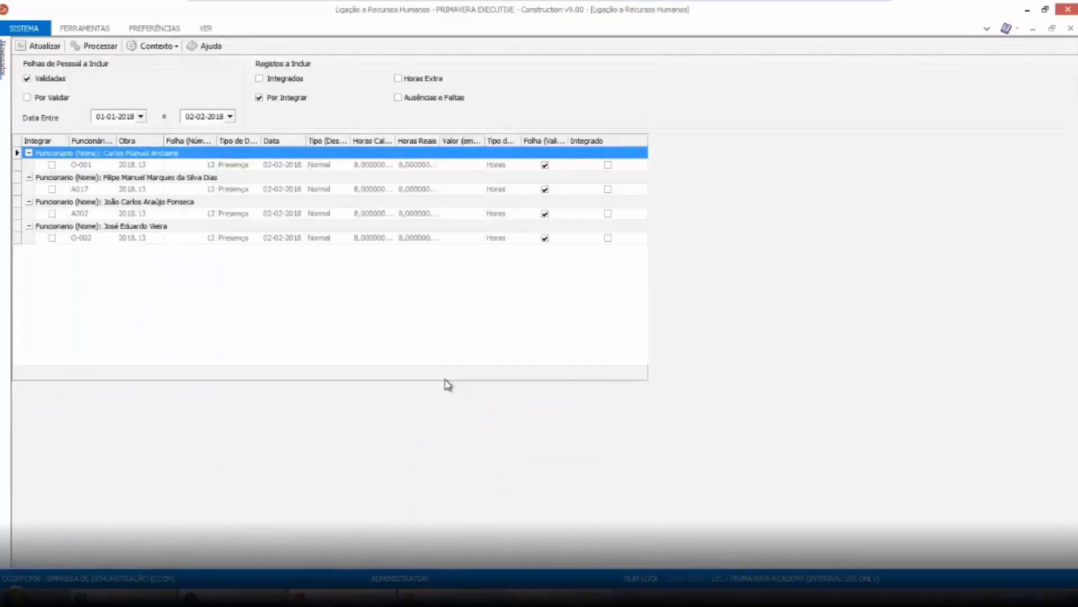
pyautogui.click(284, 81)
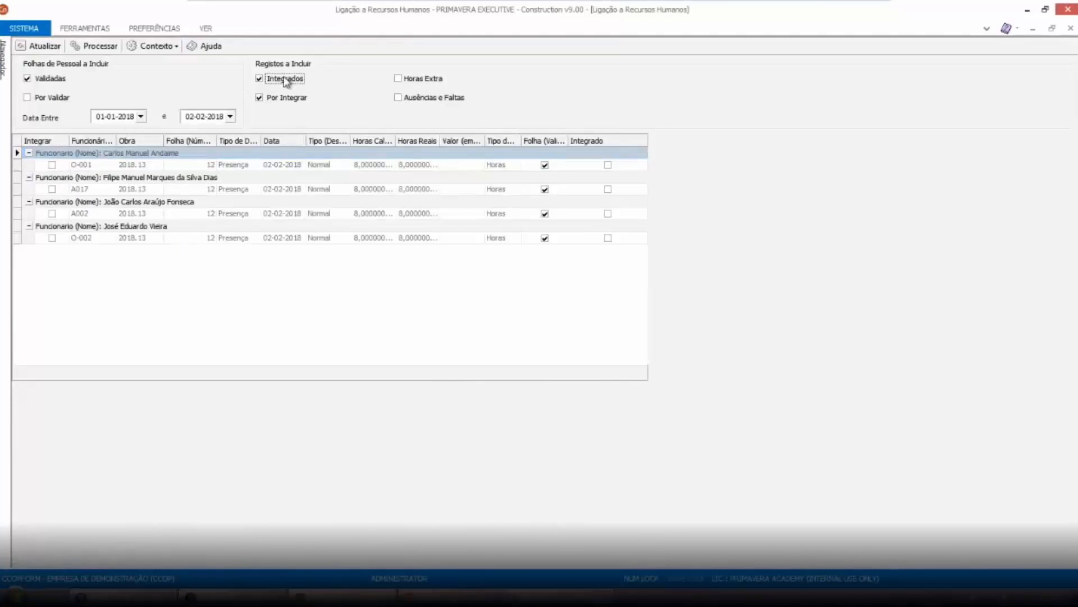
pyautogui.click(397, 79)
pyautogui.click(410, 98)
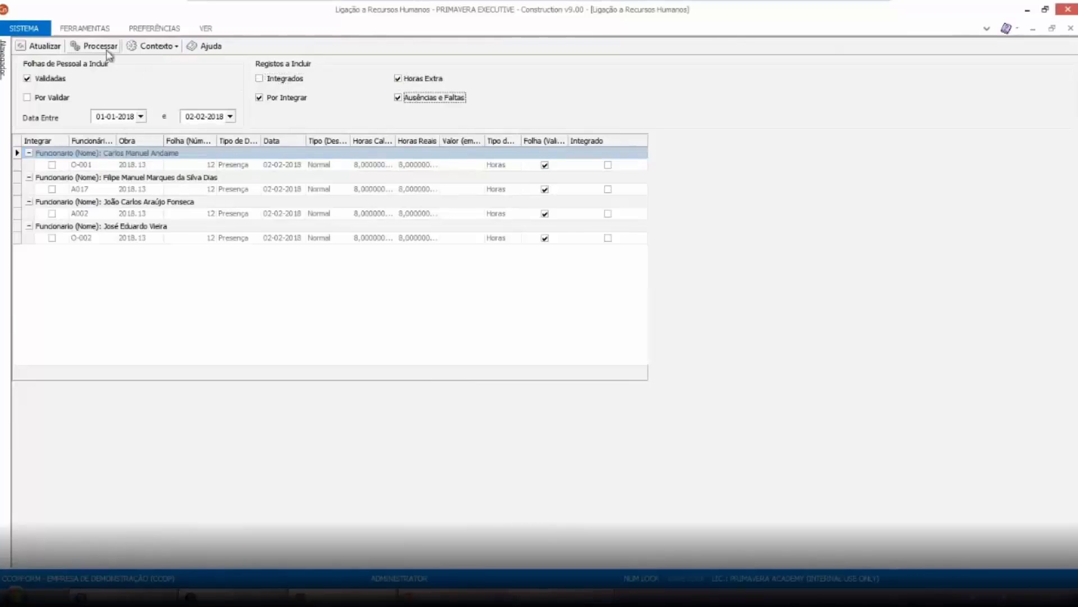
pyautogui.click(39, 46)
pyautogui.press('Return')
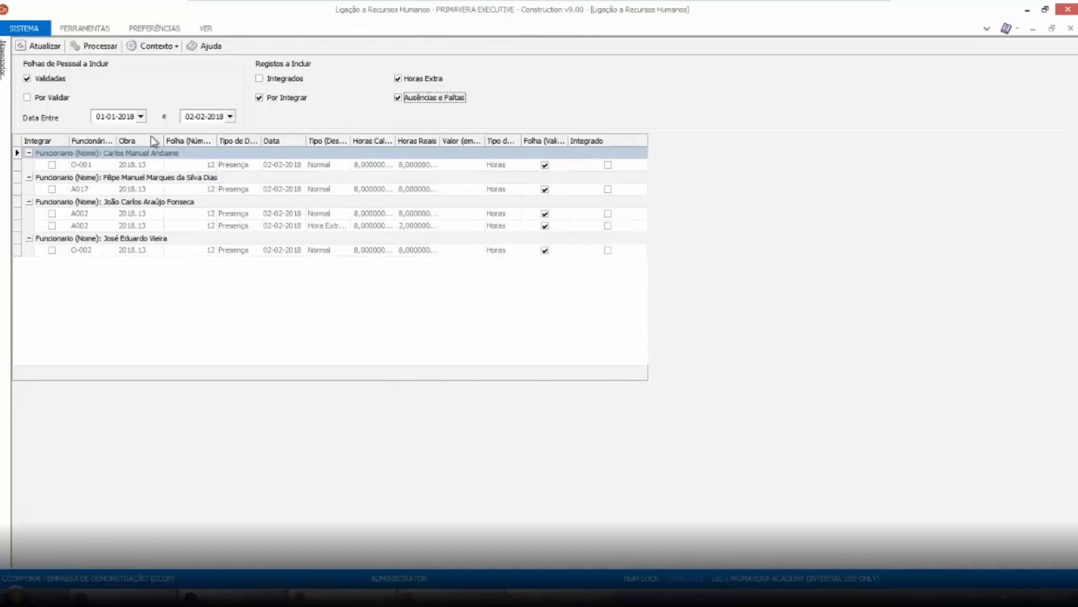
# Set the end date to 28-02-2018 and refresh the records list
pyautogui.click(231, 118)
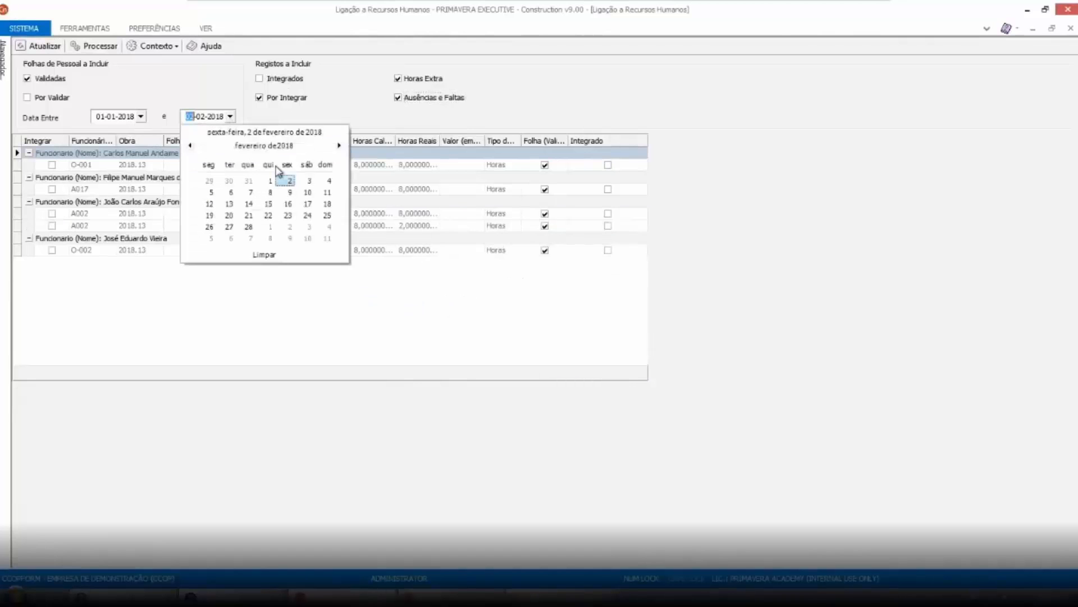
pyautogui.click(248, 226)
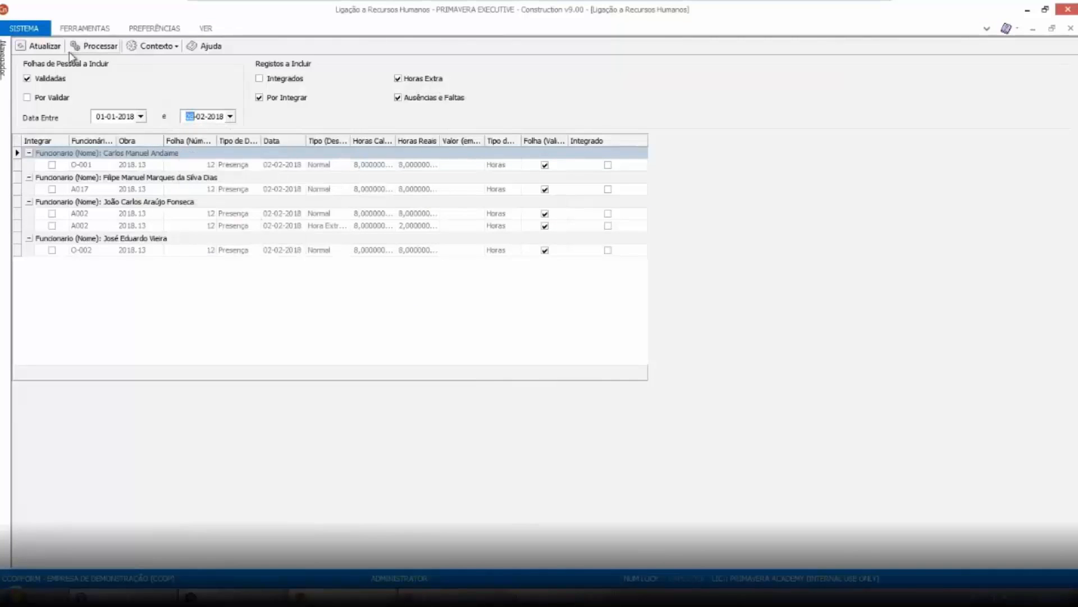
pyautogui.click(41, 46)
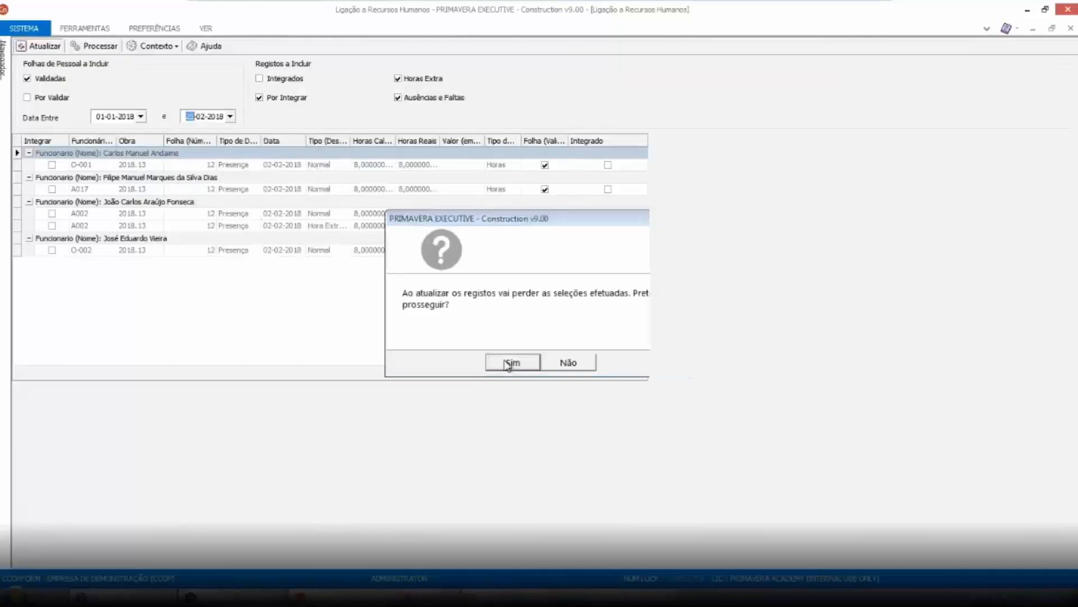
pyautogui.click(510, 362)
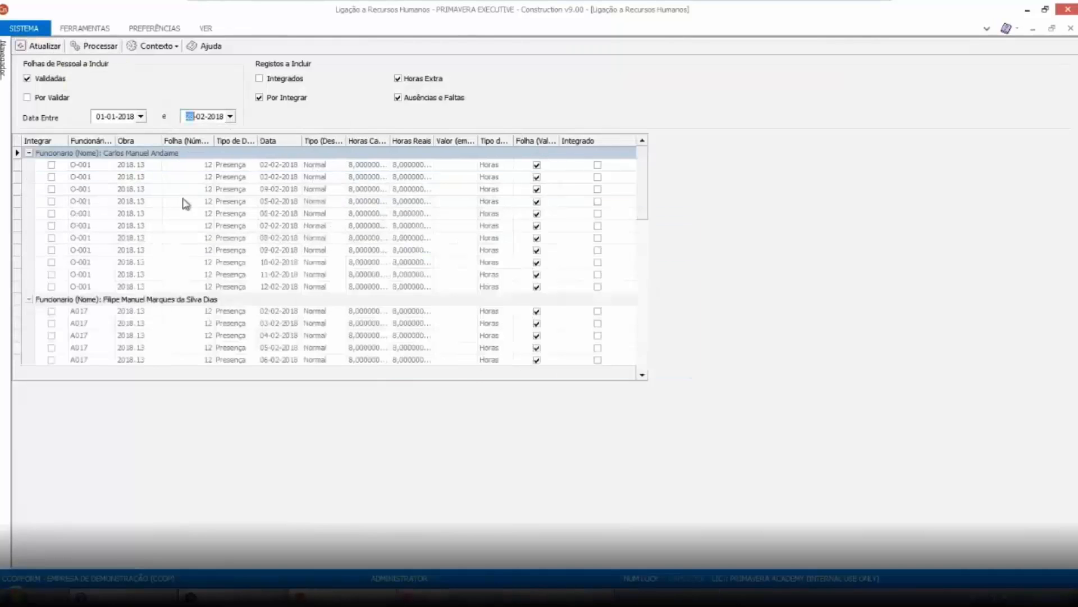
# Mark all records of the group for integration and process the integration
pyautogui.rightClick(58, 165)
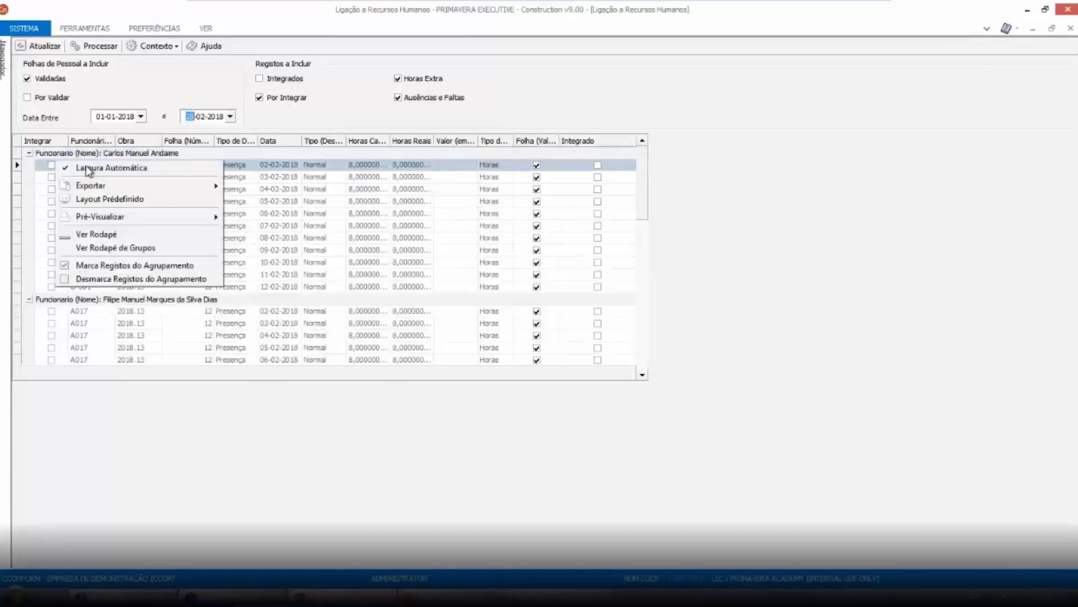
pyautogui.click(118, 265)
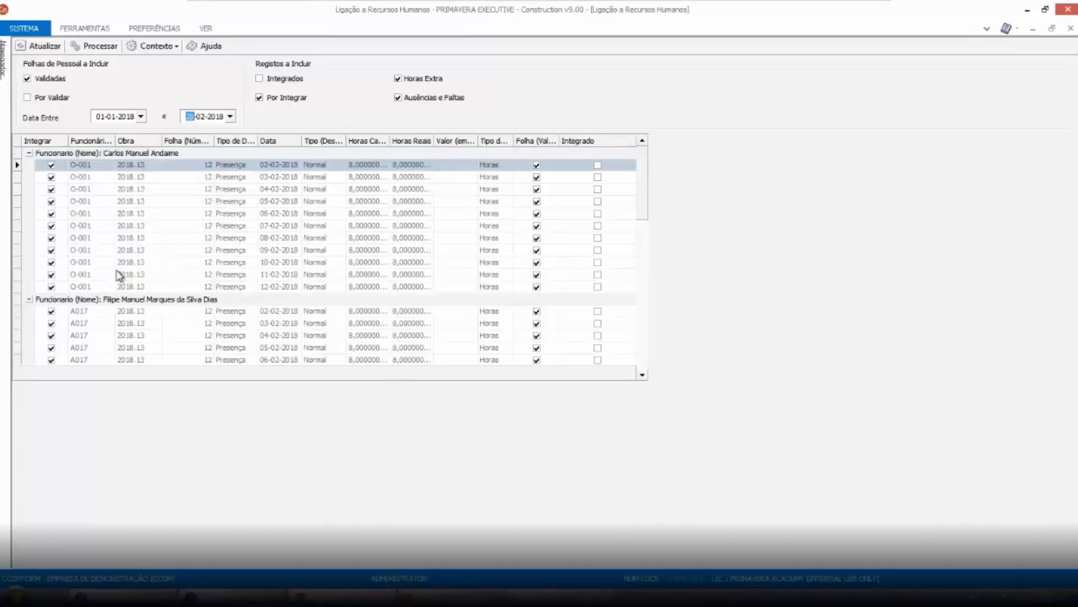
pyautogui.click(92, 50)
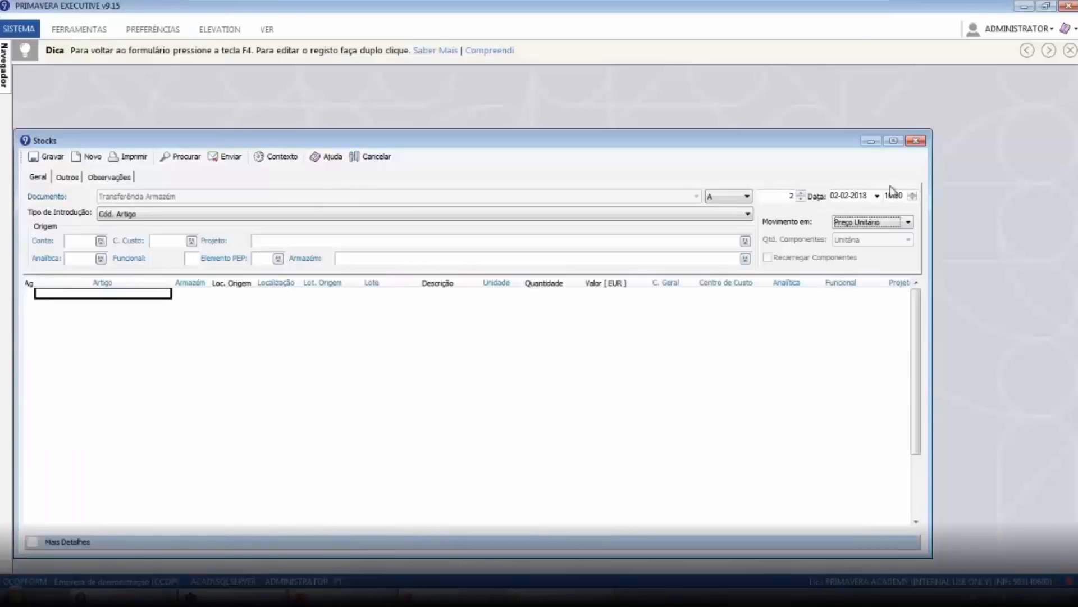
# Switch to PRIMAVERA EXECUTIVE v9.15, close the Stocks window and open the employee monthly changes
pyautogui.click(921, 138)
pyautogui.moveTo(8, 73)
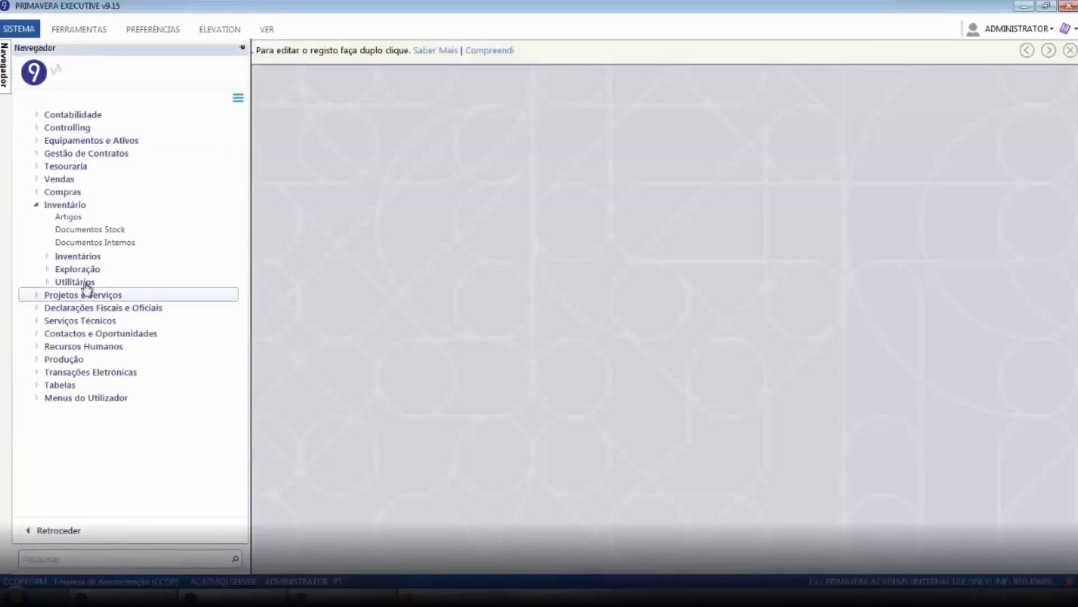
pyautogui.click(89, 207)
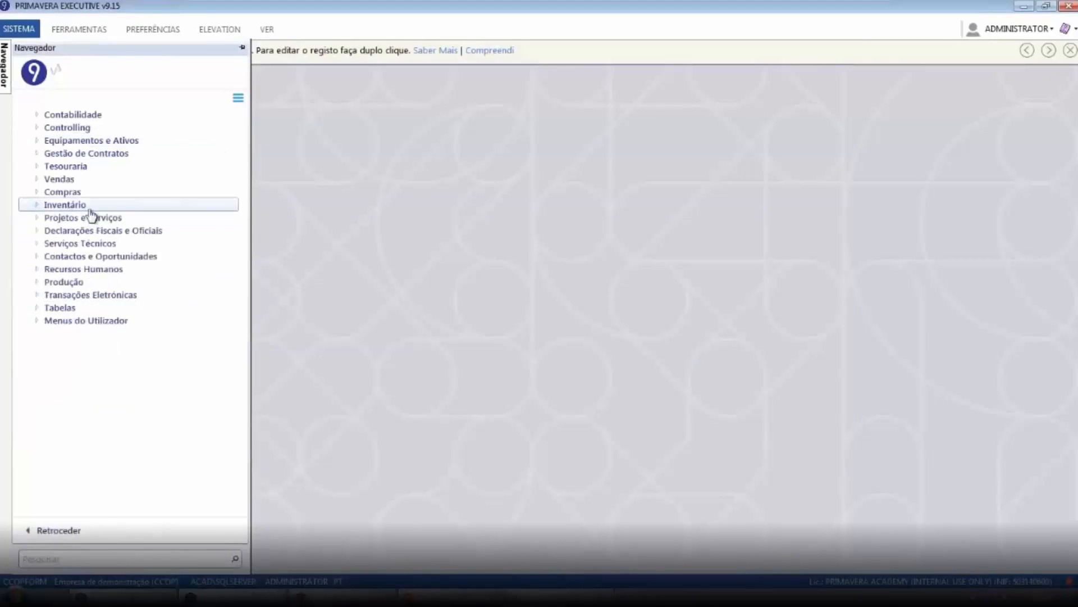
pyautogui.click(86, 270)
pyautogui.click(109, 283)
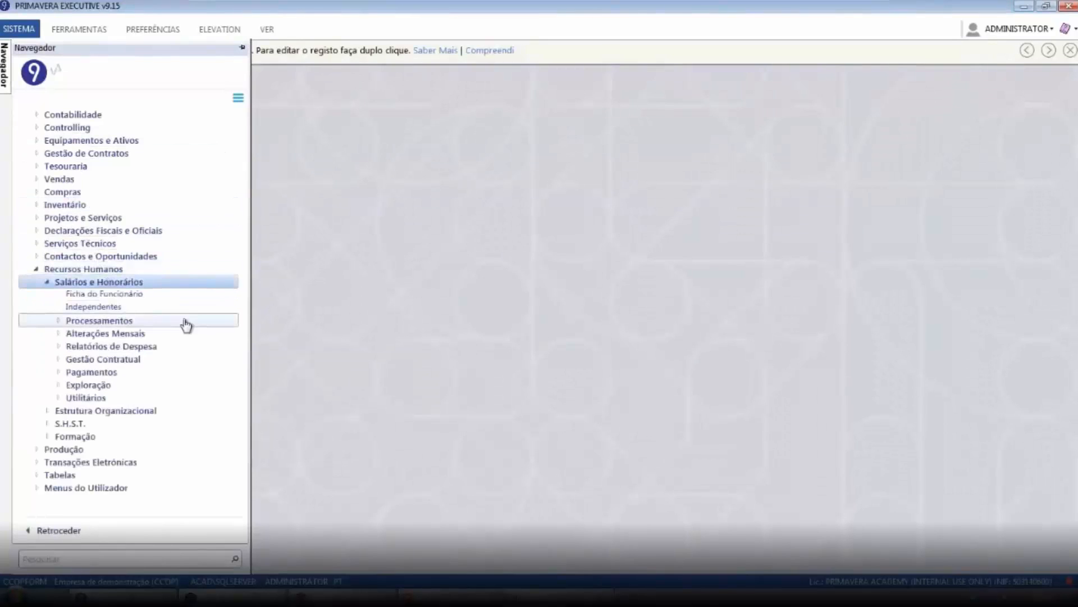
pyautogui.click(112, 327)
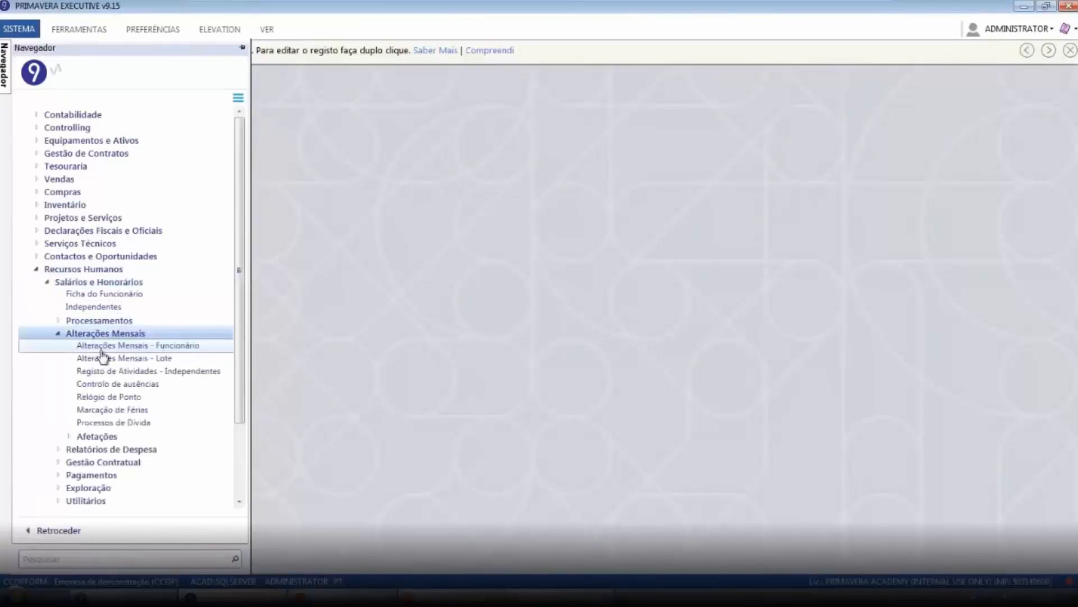
pyautogui.click(133, 346)
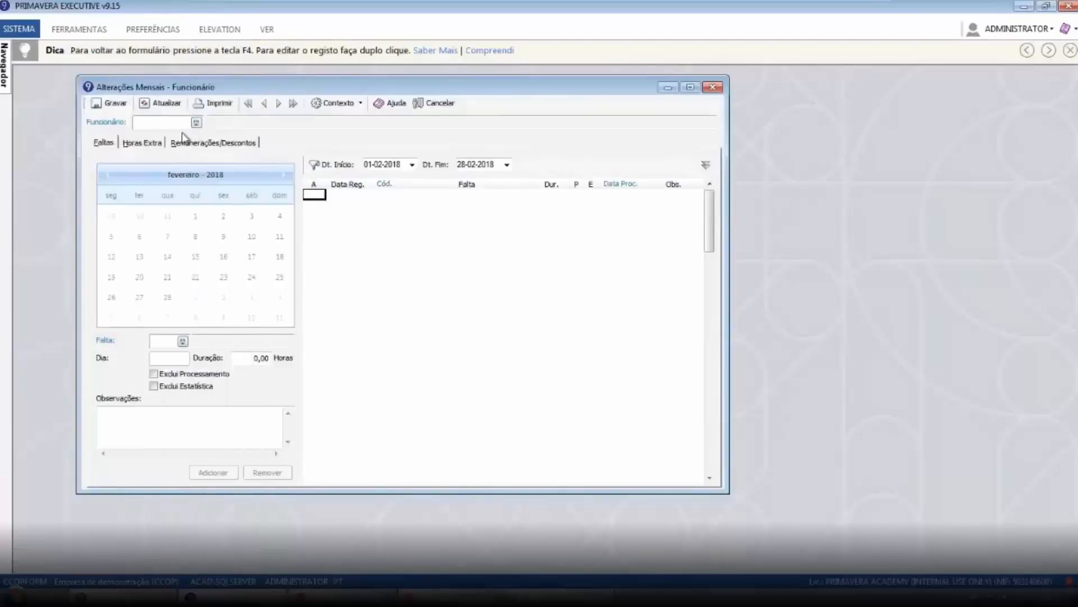
# Select employee A002 and review its absences and overtime entries for February
pyautogui.click(196, 122)
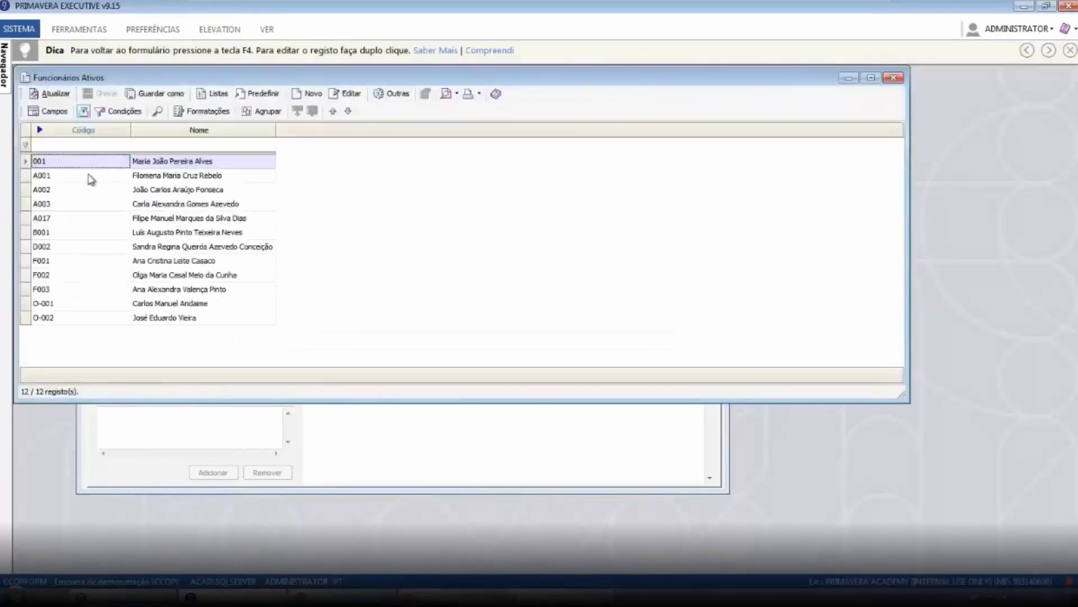
pyautogui.click(90, 178)
pyautogui.click(78, 193)
pyautogui.doubleClick(78, 193)
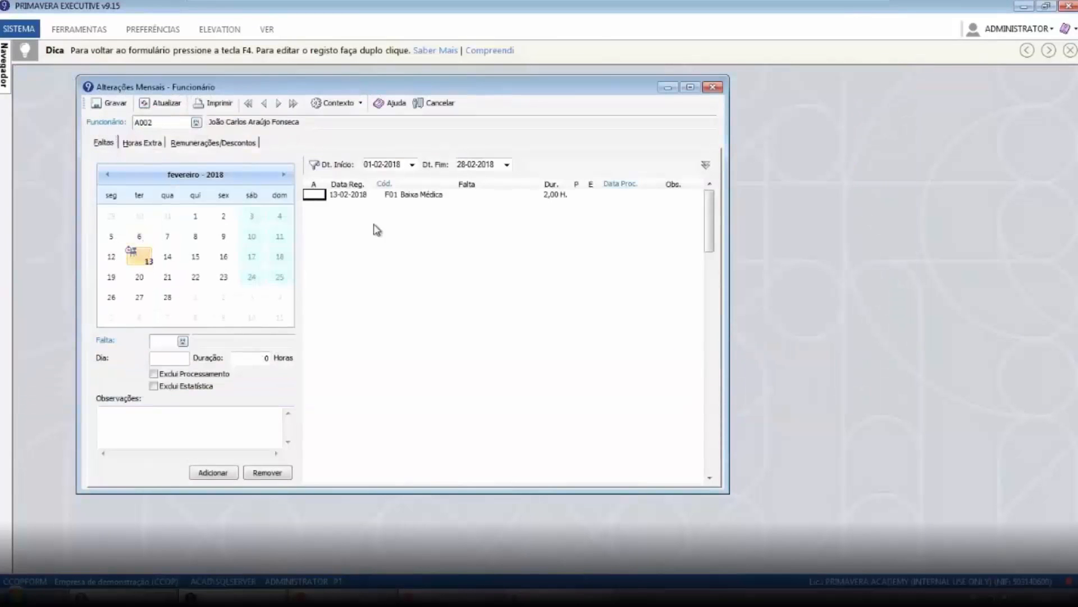
pyautogui.click(153, 143)
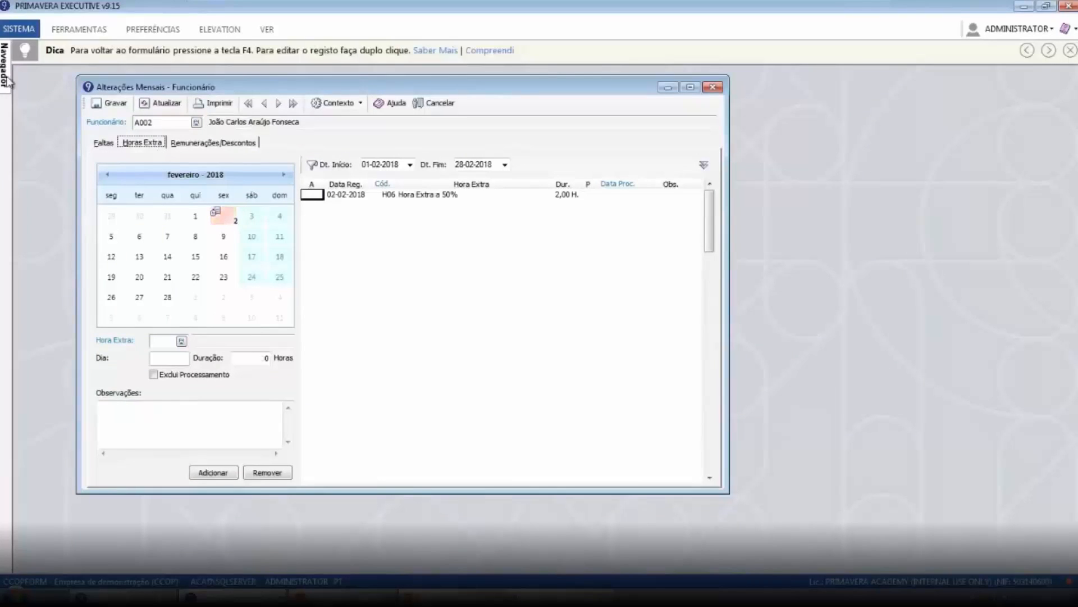
# Open the cost-centre allocation for employee A002, review its February entries, then close both windows
pyautogui.moveTo(7, 79)
pyautogui.click(69, 436)
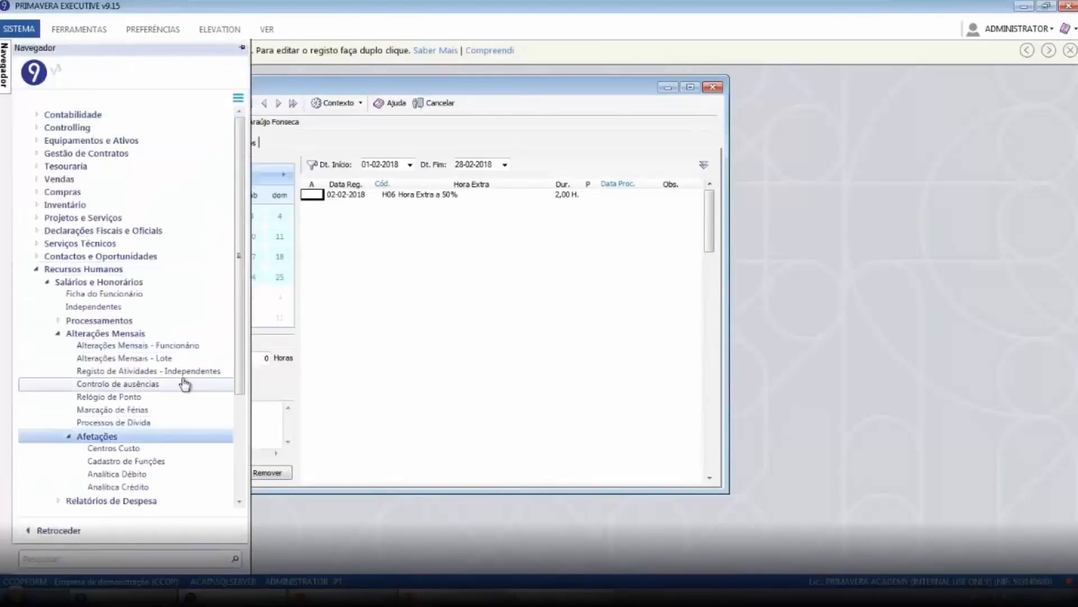
pyautogui.scroll(-2, 163, 388)
pyautogui.click(112, 383)
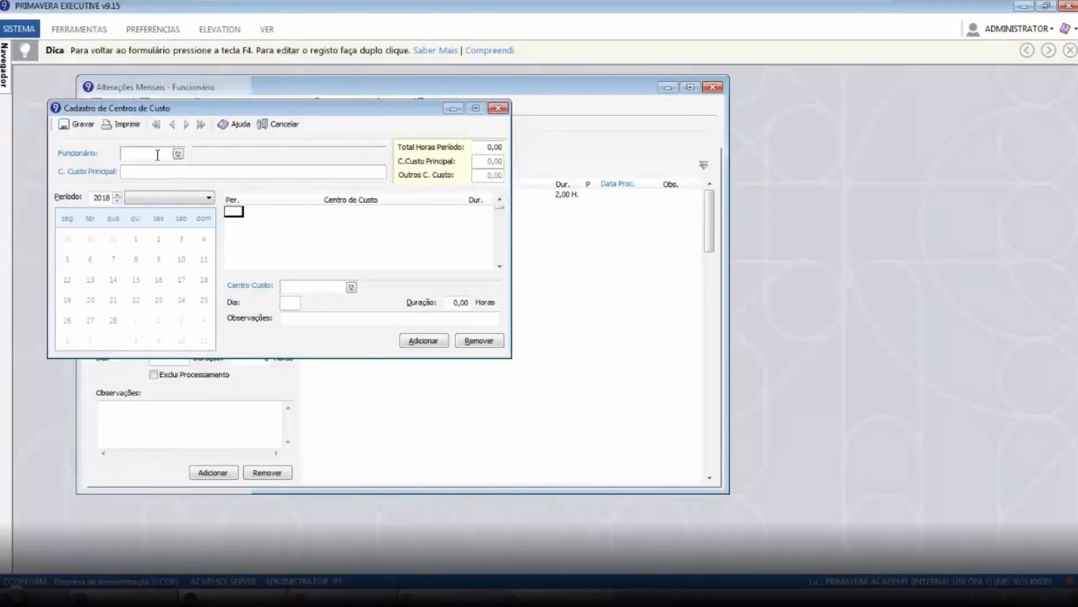
pyautogui.press('Tab')
pyautogui.click(300, 216)
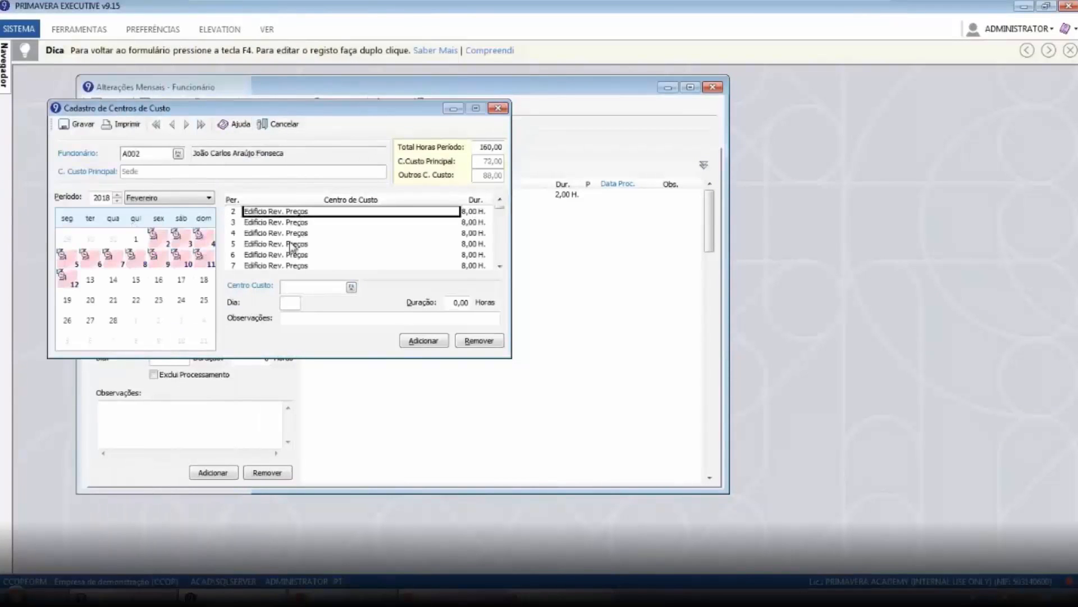
pyautogui.click(290, 244)
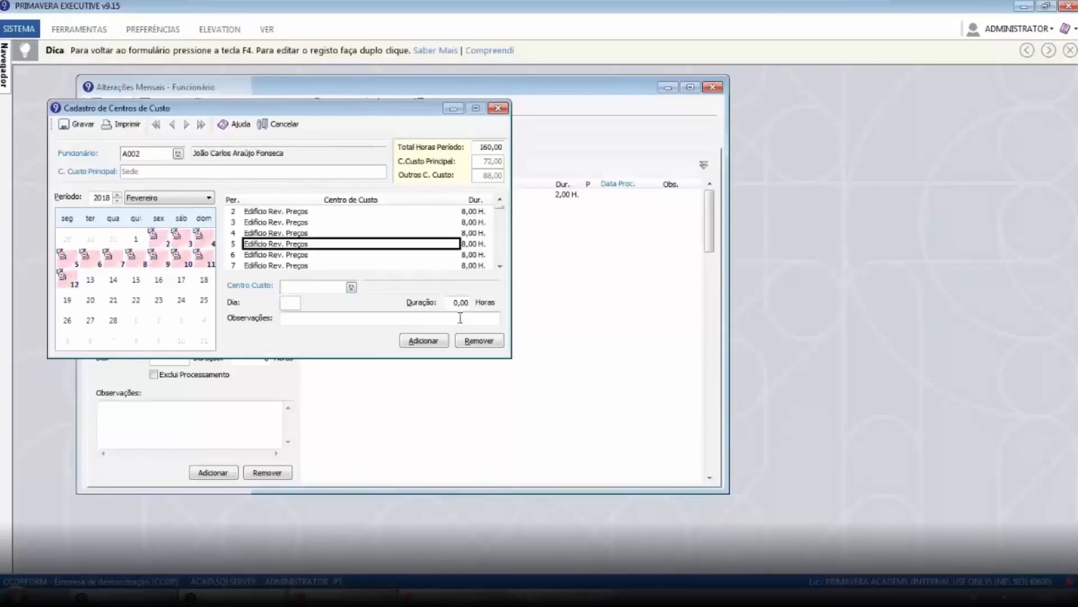
pyautogui.click(494, 109)
pyautogui.click(711, 88)
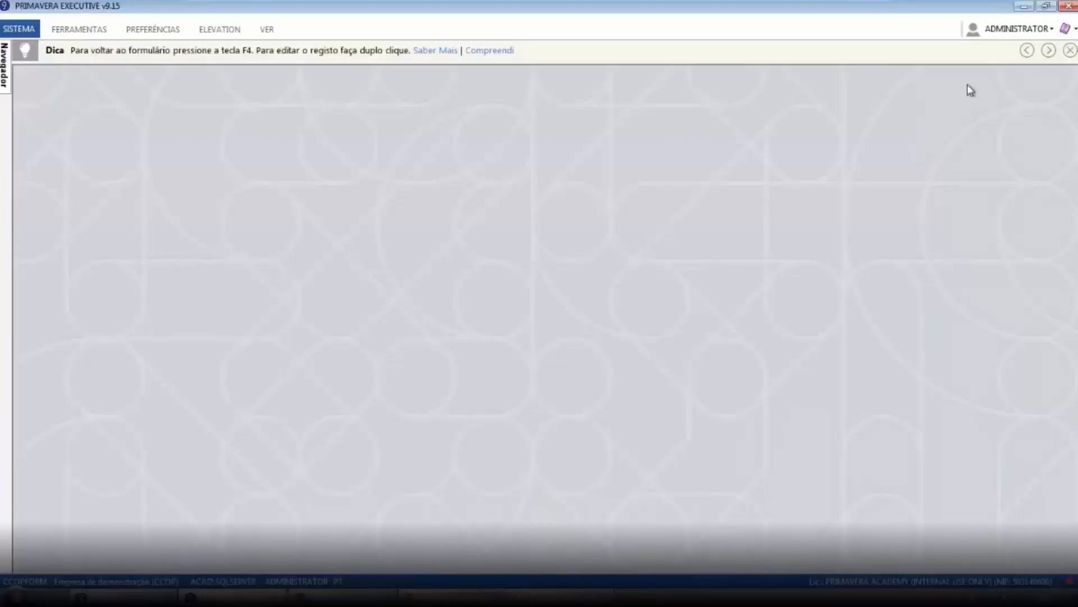